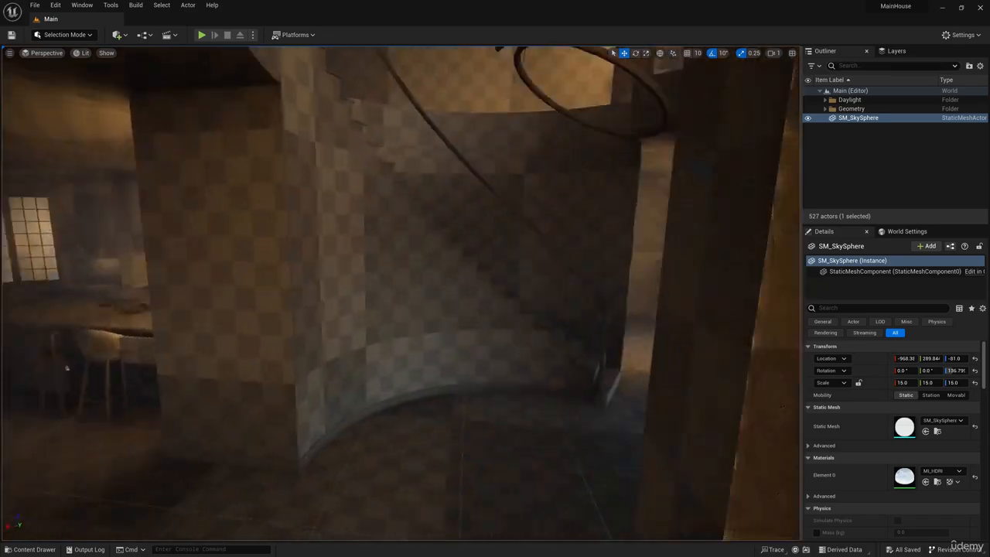
- Disable Bloom in the project's rendering settings and close the settings window
right_drag(401, 294, 471, 307)
key(w)
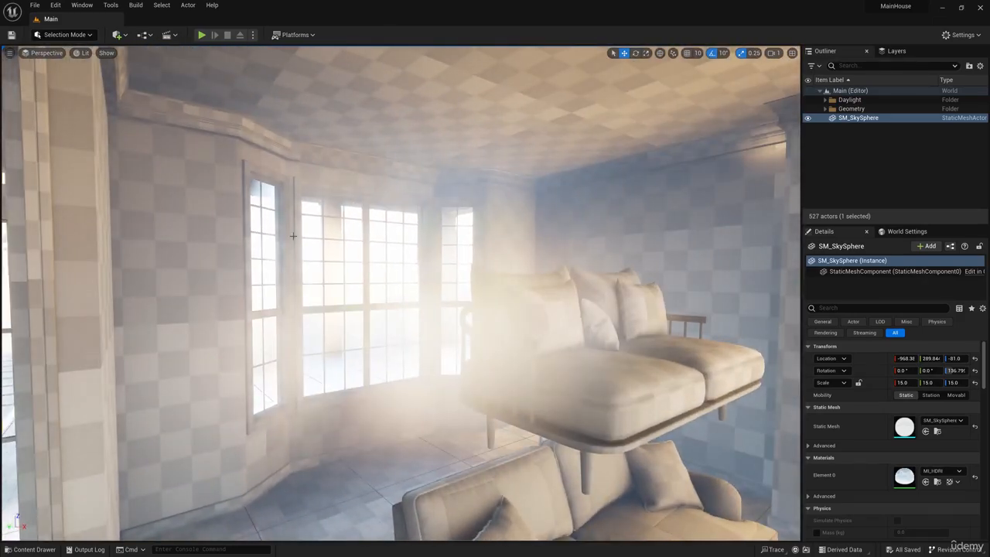
mouse_move(301, 262)
right_down()
mouse_move(297, 276)
mouse_move(296, 261)
right_up()
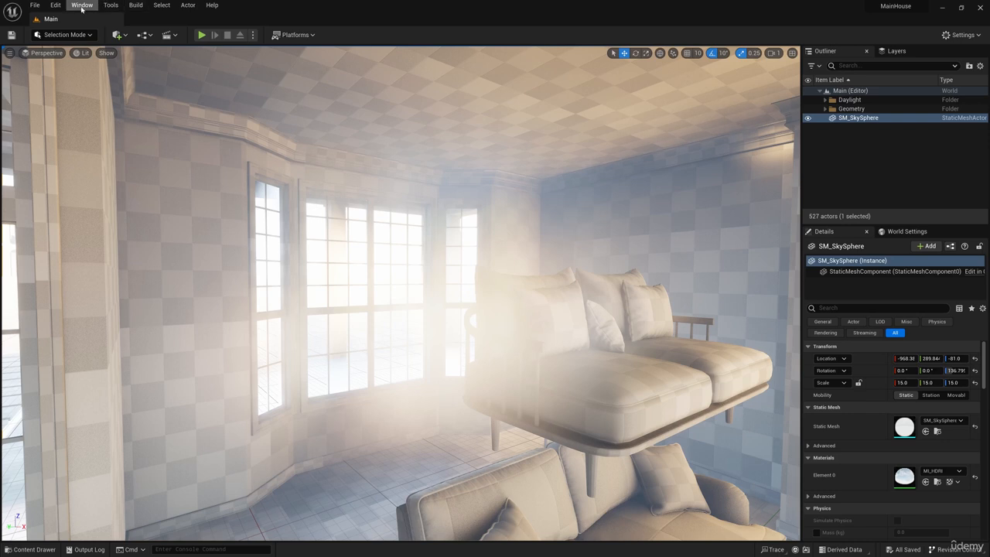
click(56, 6)
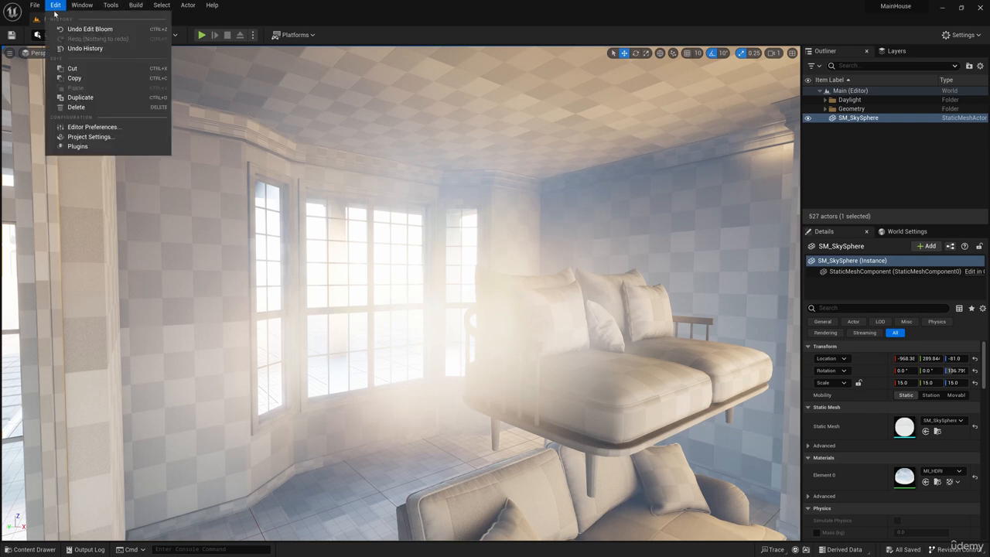
click(103, 137)
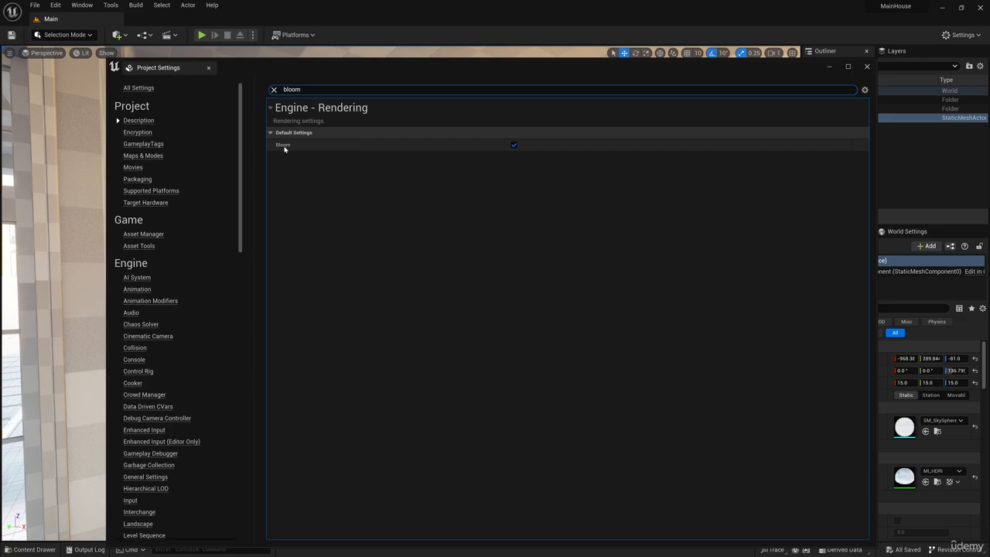
click(515, 146)
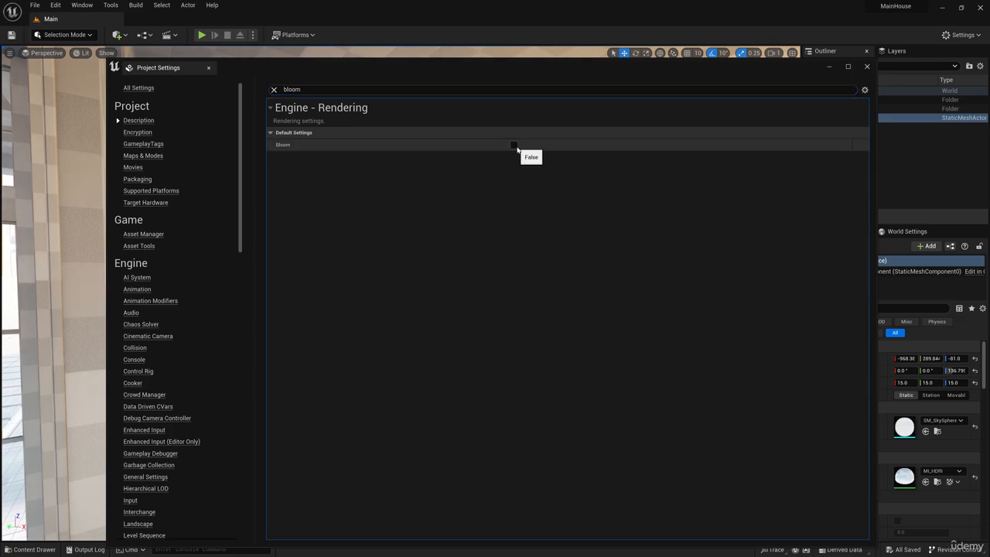
click(867, 67)
- Examine the living-room furniture by selecting the sofa cushions, floor lamp, loose pillow and coffee table in turn
right_drag(619, 216, 416, 264)
click(416, 263)
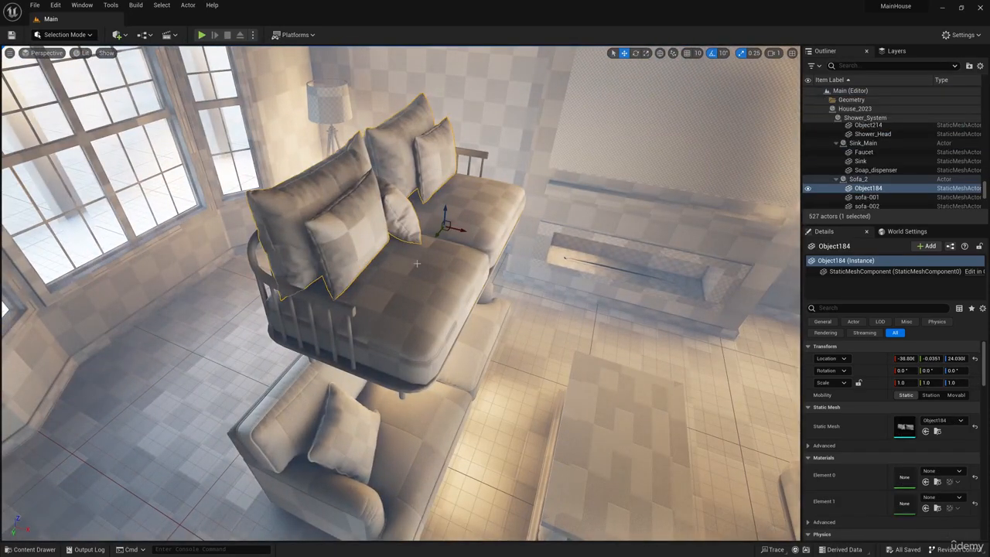
click(342, 309)
click(327, 110)
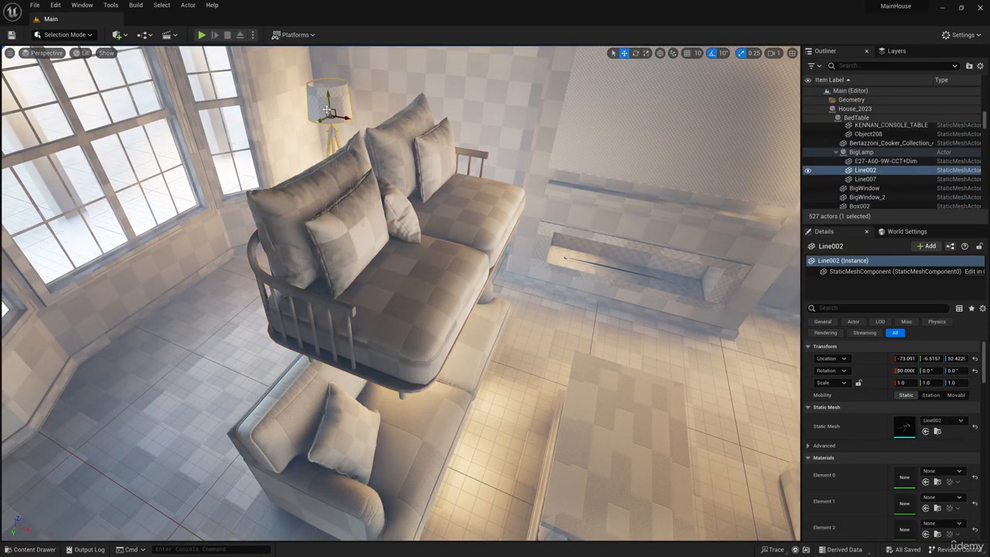
right_drag(327, 110, 322, 192)
click(322, 193)
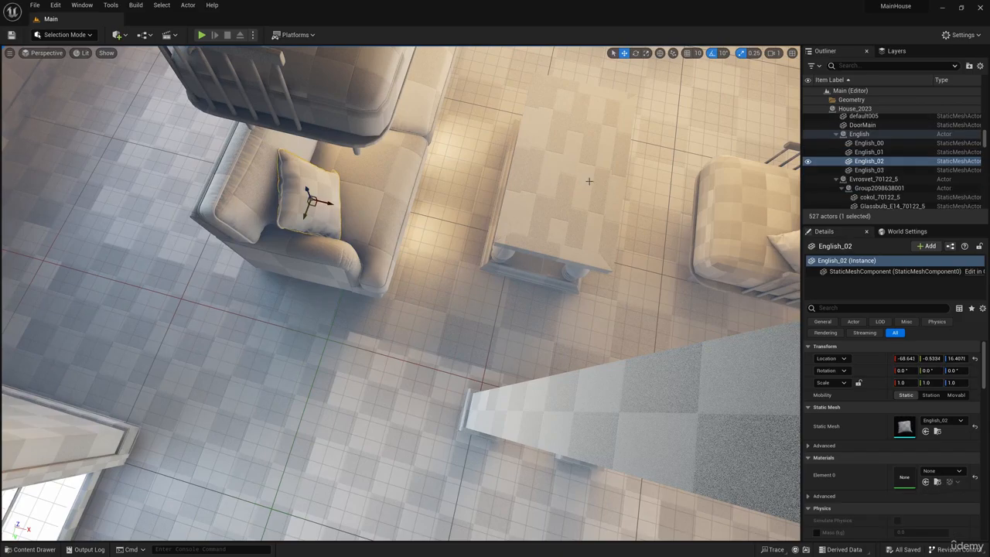
click(589, 182)
right_drag(589, 182, 619, 131)
- Examine the bedroom bed's separate meshes by selecting the throw blanket and each pillow one after another
click(472, 325)
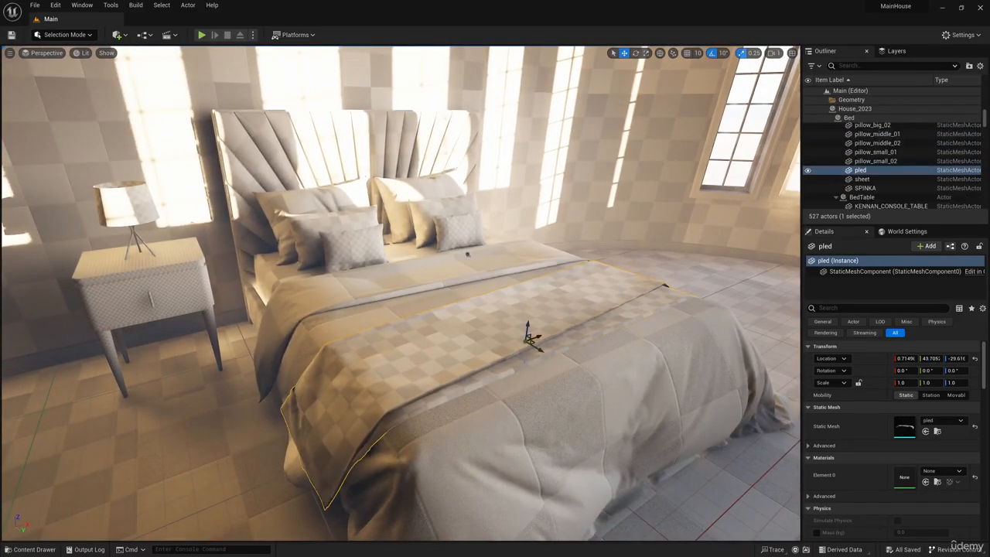
click(328, 330)
click(346, 251)
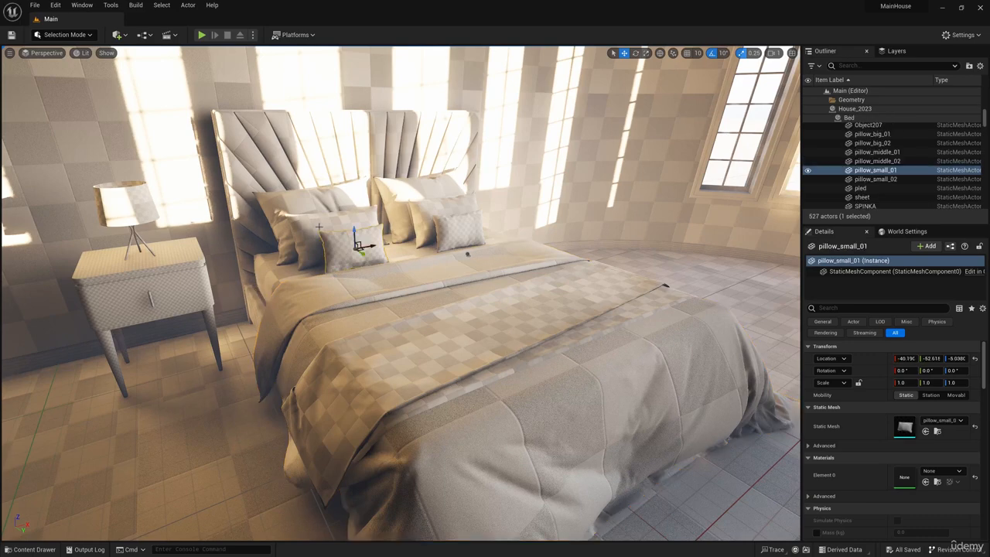
click(310, 232)
click(280, 208)
click(393, 201)
click(425, 216)
click(453, 235)
key(s)
right_drag(449, 254, 481, 292)
- Switch the viewport to Wireframe and examine the polygon density of the bed and the furniture around it
click(83, 52)
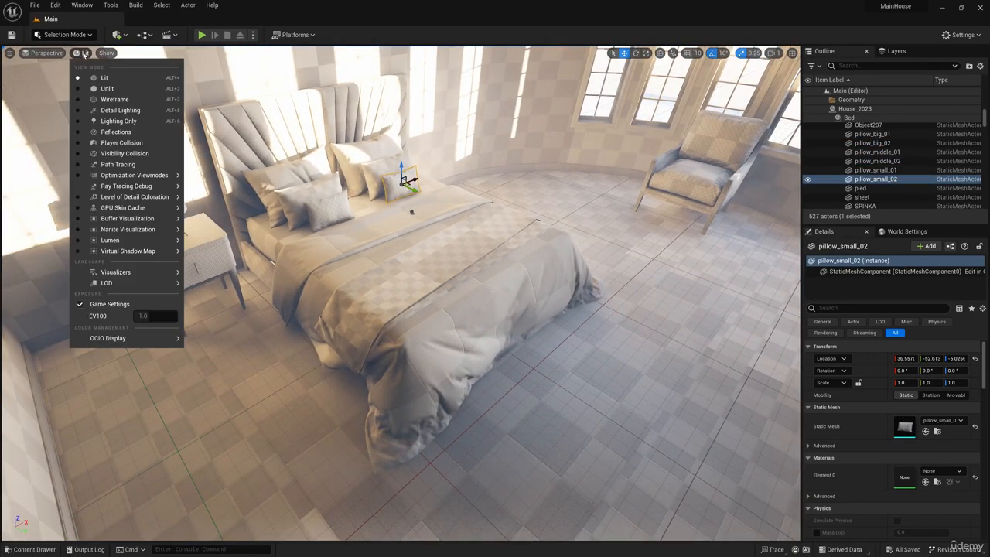
click(114, 99)
right_drag(129, 115, 85, 128)
key(w)
key(d)
key(s)
key(d)
key(d)
right_drag(368, 262, 333, 270)
key(s)
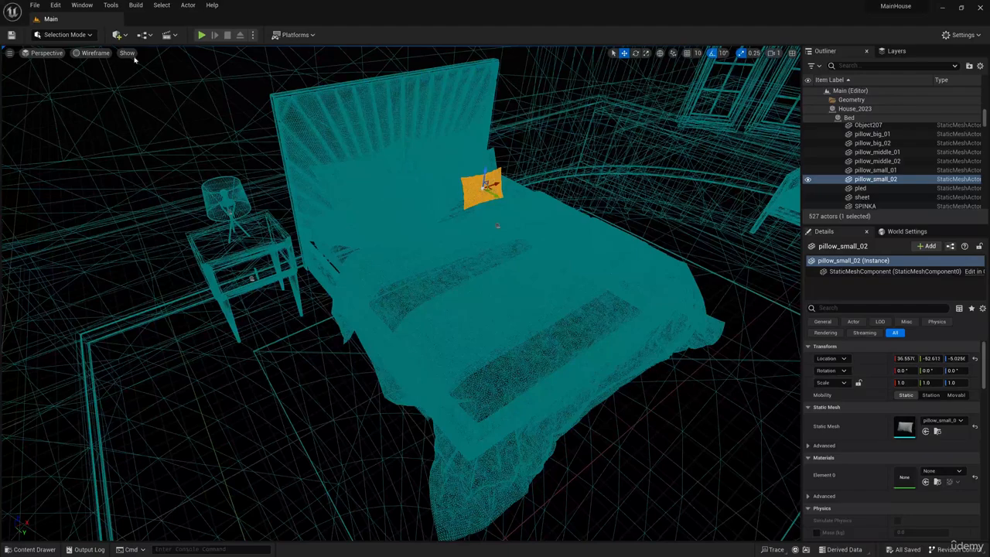
- Switch the viewport to the Detail Lighting view mode and bring the bed's headboard and pillows into view
click(96, 53)
click(120, 110)
right_drag(571, 286, 386, 247)
key(d)
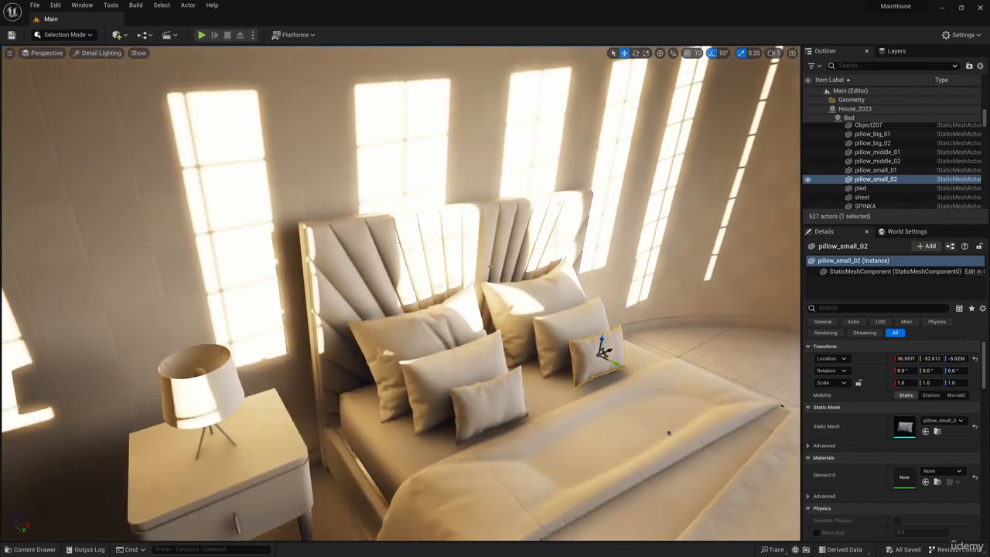
- Open the headboard mesh SPINKA for editing, check its triangle and vertex counts, and close the mesh editor
click(386, 246)
right_click(386, 247)
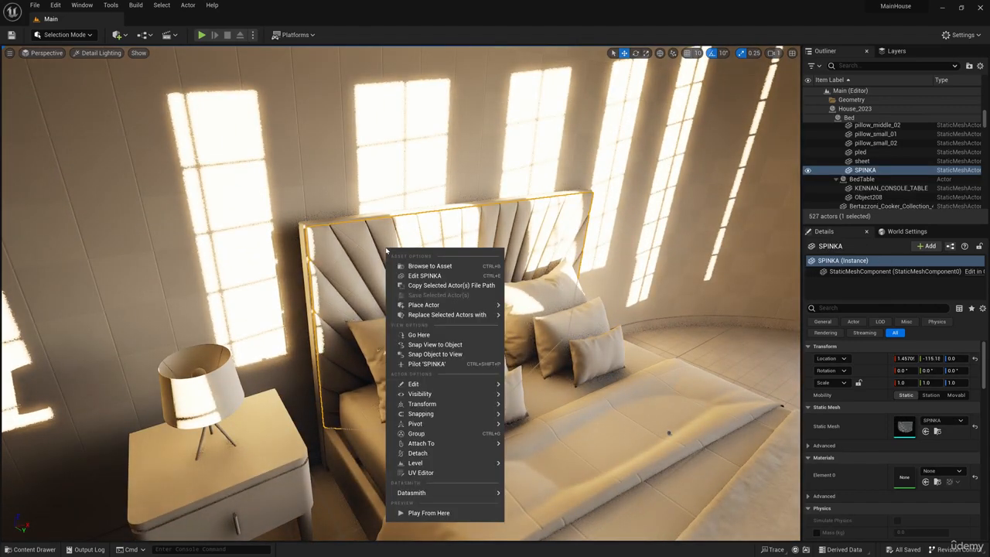
click(426, 276)
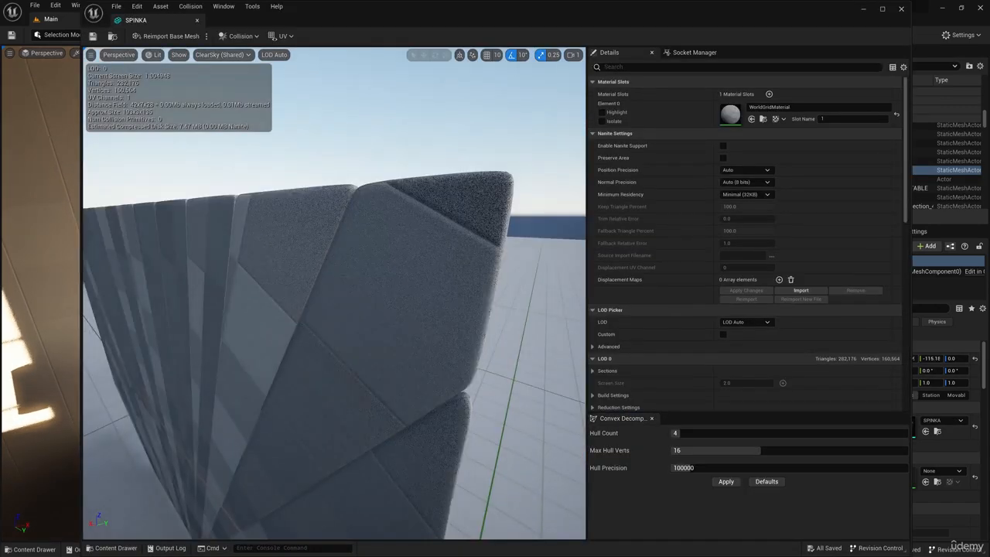
mouse_move(309, 238)
right_down()
mouse_move(329, 242)
mouse_move(290, 240)
mouse_move(309, 238)
right_up()
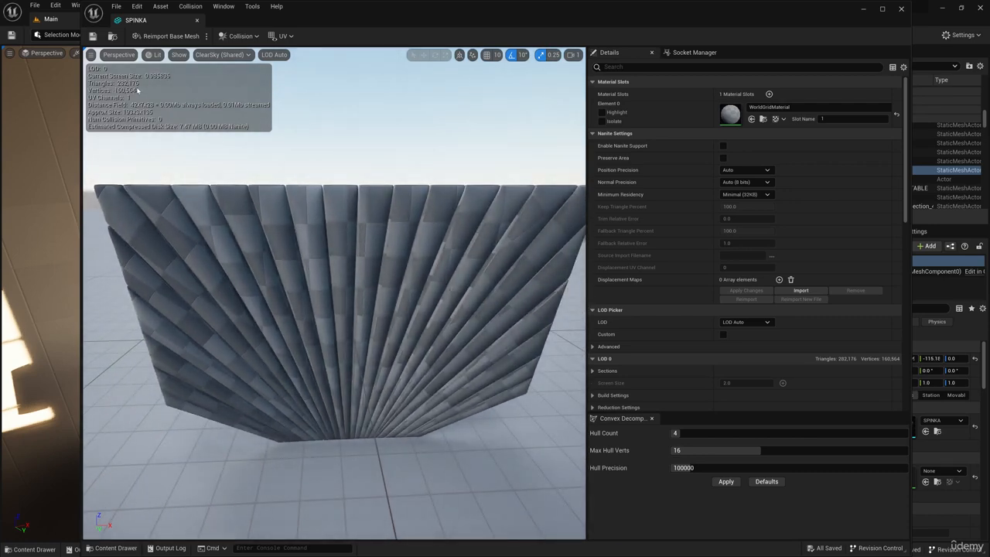
click(901, 9)
- Enter Modeling mode and start Simplify on the SPINKA headboard, with the simplifier type set to UE Standard
click(90, 34)
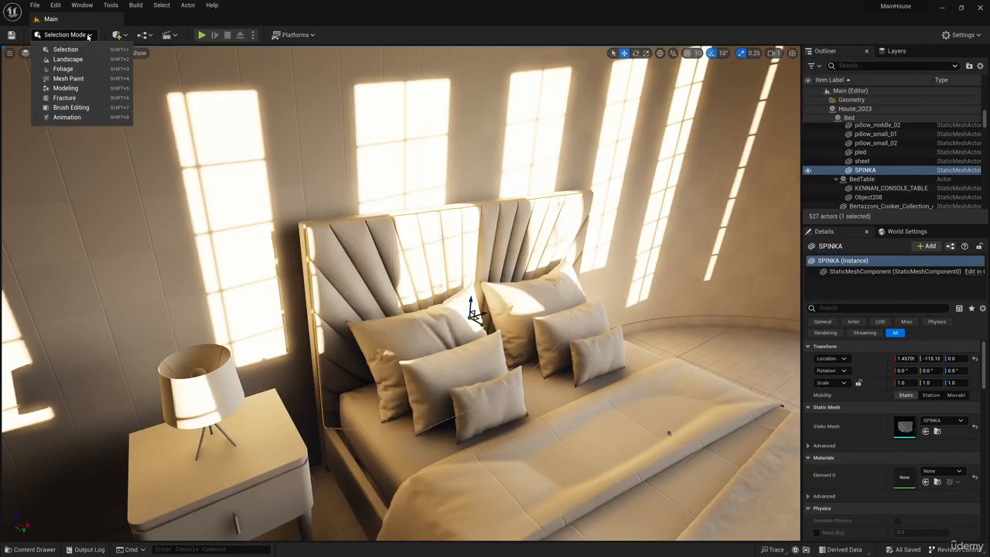
click(64, 90)
scroll(73, 118, down, 7)
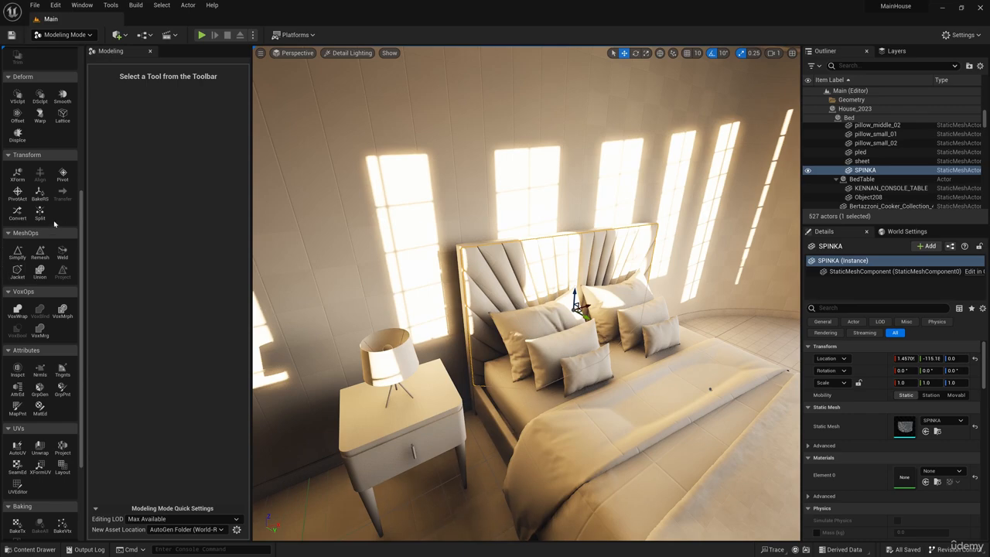
click(17, 251)
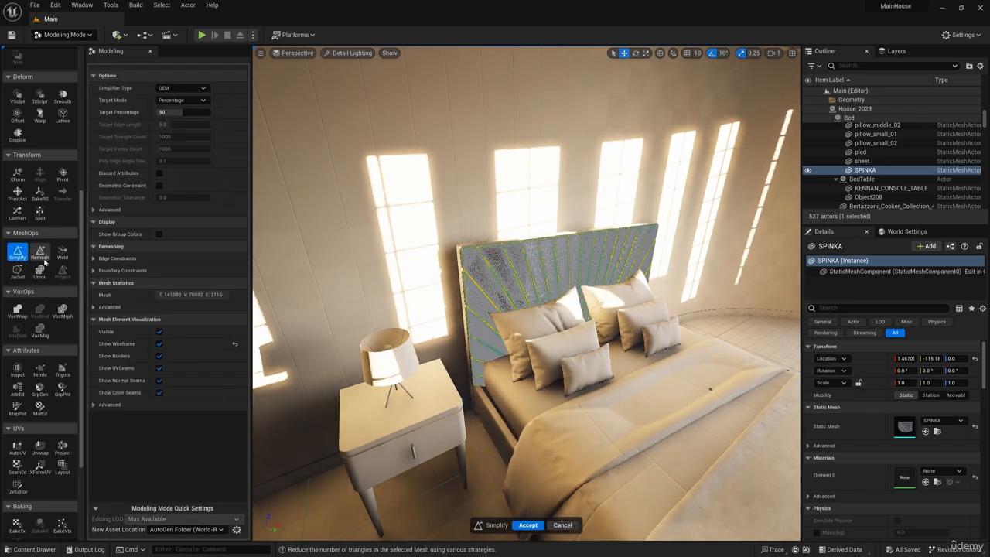
mouse_move(526, 294)
right_down()
mouse_move(541, 286)
mouse_move(519, 302)
right_up()
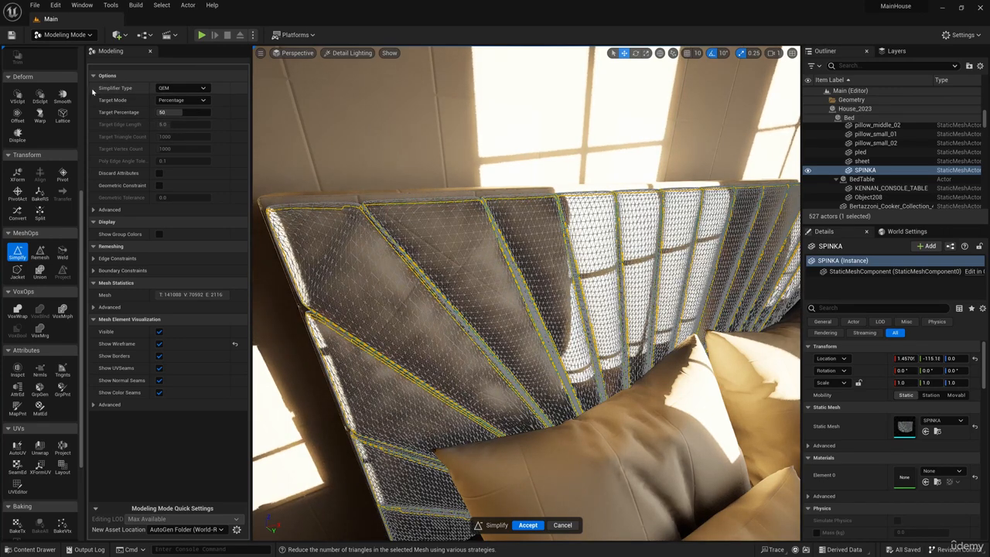
click(204, 88)
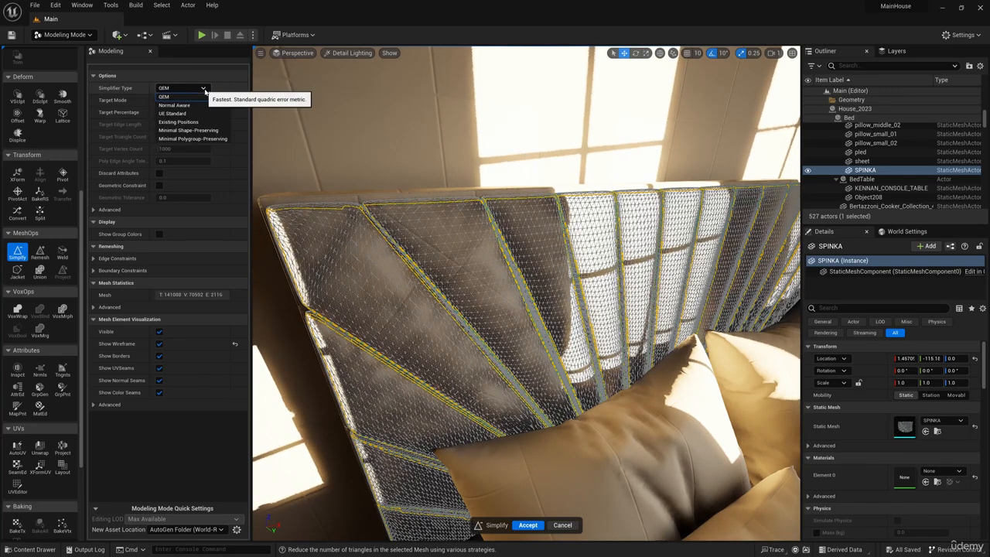
click(171, 113)
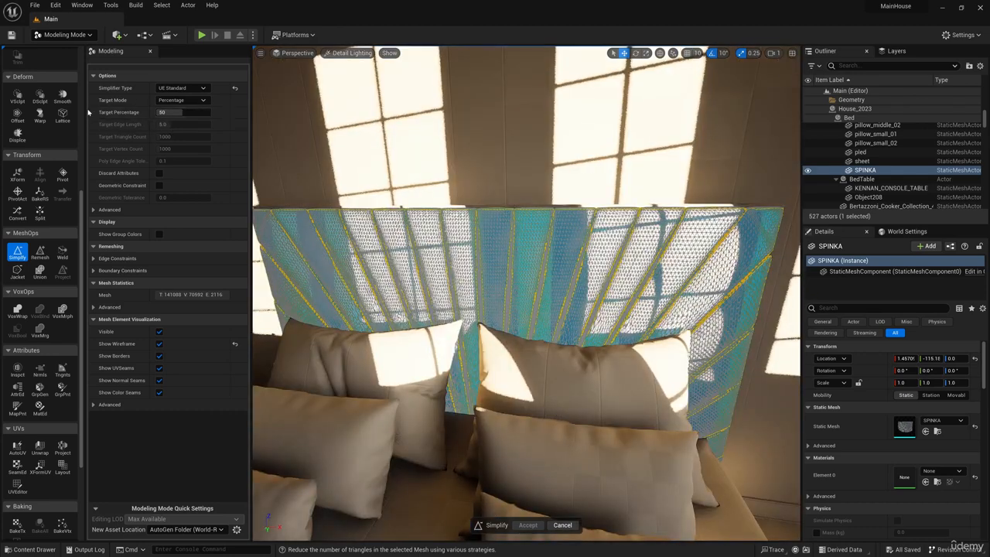
- Simplify the headboard in Percentage mode, trying a target of 30 before settling on 20, and accept the result
click(204, 101)
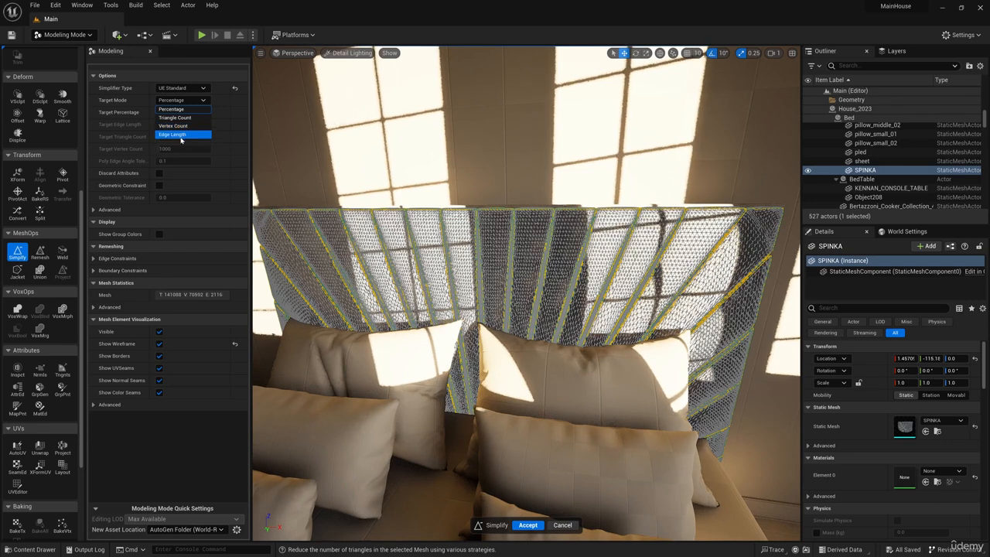
click(177, 109)
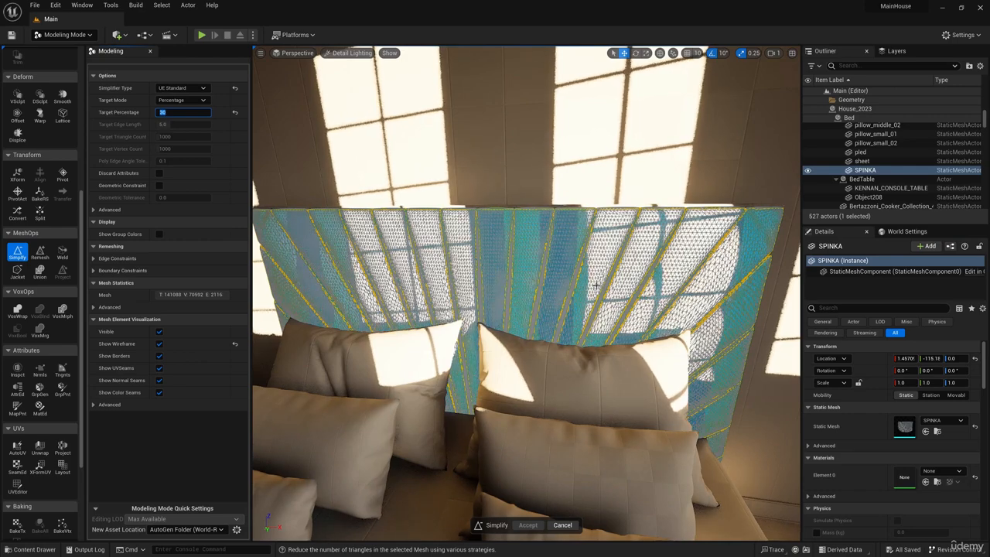
right_drag(596, 285, 658, 297)
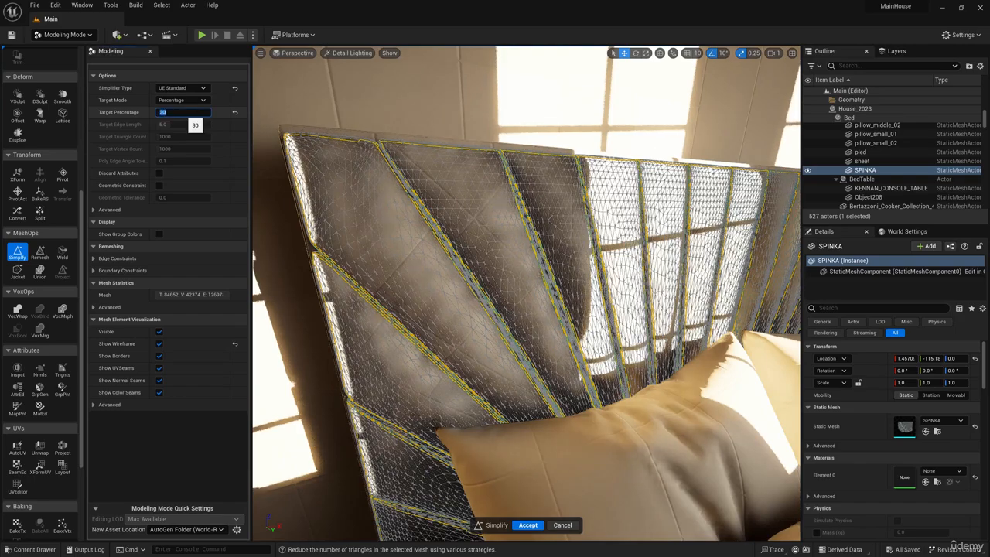
key(Return)
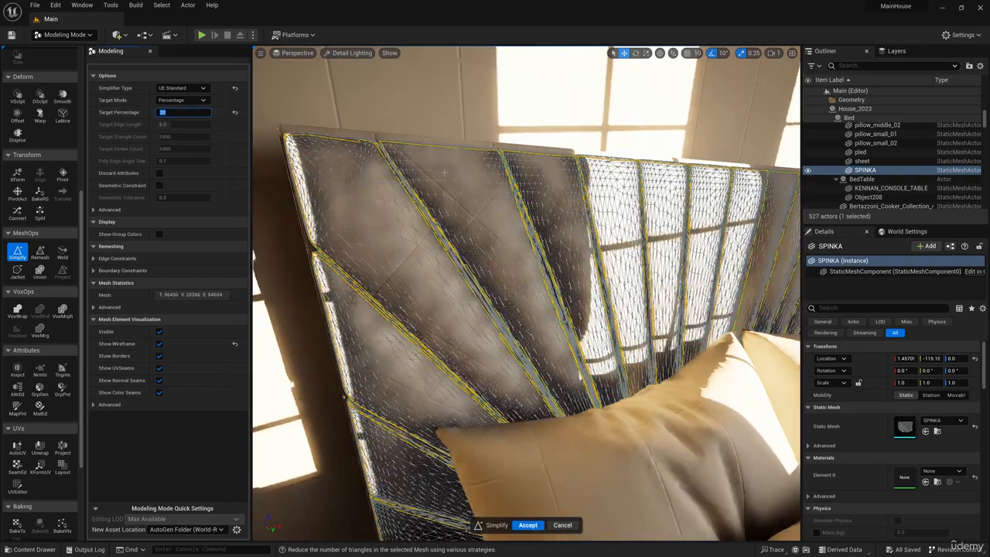
right_drag(526, 294, 464, 298)
right_drag(521, 492, 441, 196)
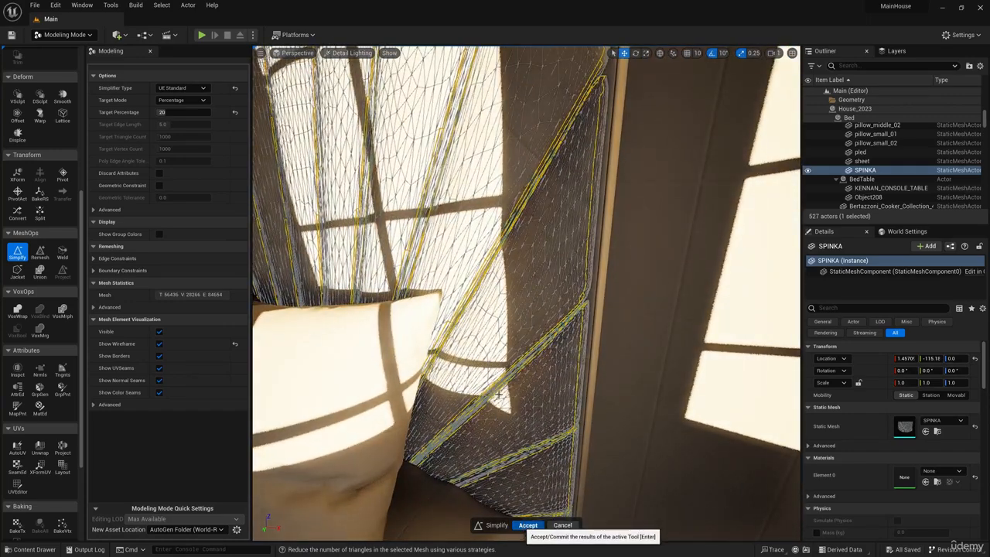
click(526, 525)
- Reopen the simplified headboard's mesh asset to check its triangle and vertex counts
right_drag(466, 285, 495, 309)
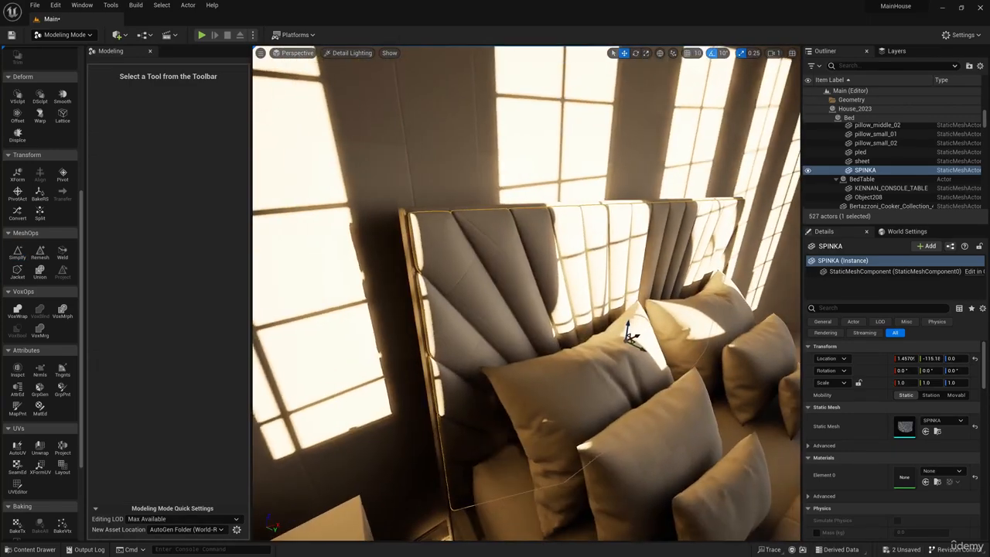
right_click(467, 285)
click(498, 310)
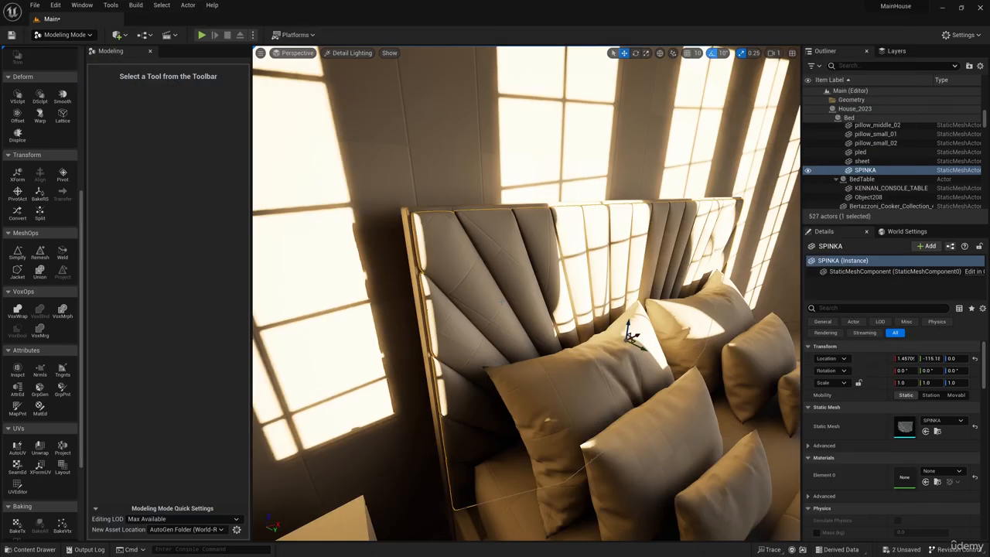
- Simplify the large pillow pillow_big_01 with UE Standard at a target percentage of 30 and accept the result
right_drag(629, 332, 503, 278)
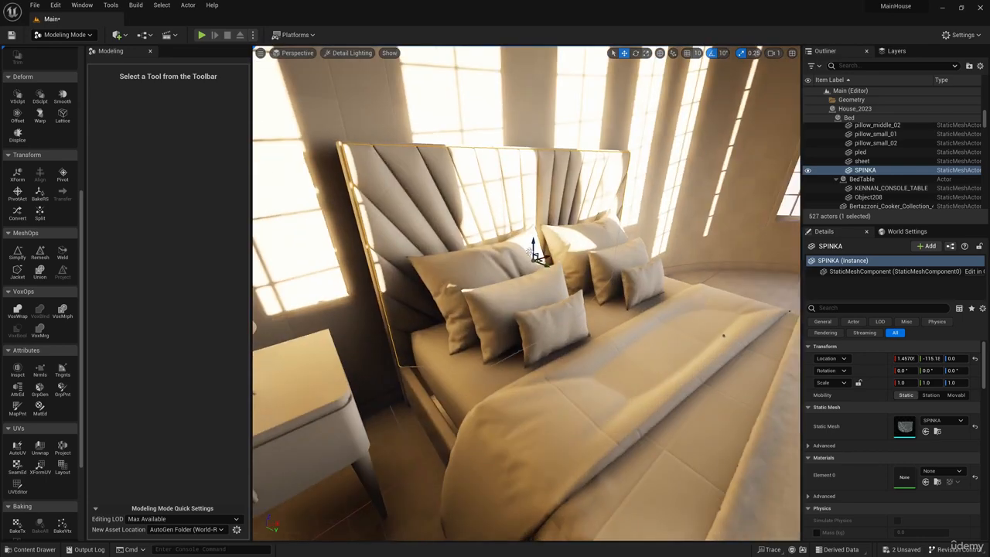
click(502, 278)
click(17, 253)
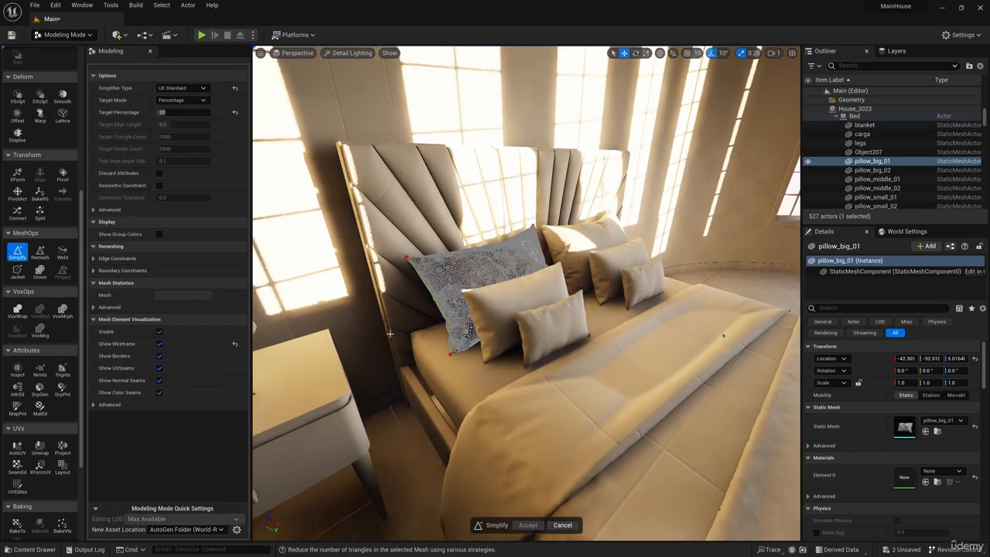
right_drag(390, 334, 402, 351)
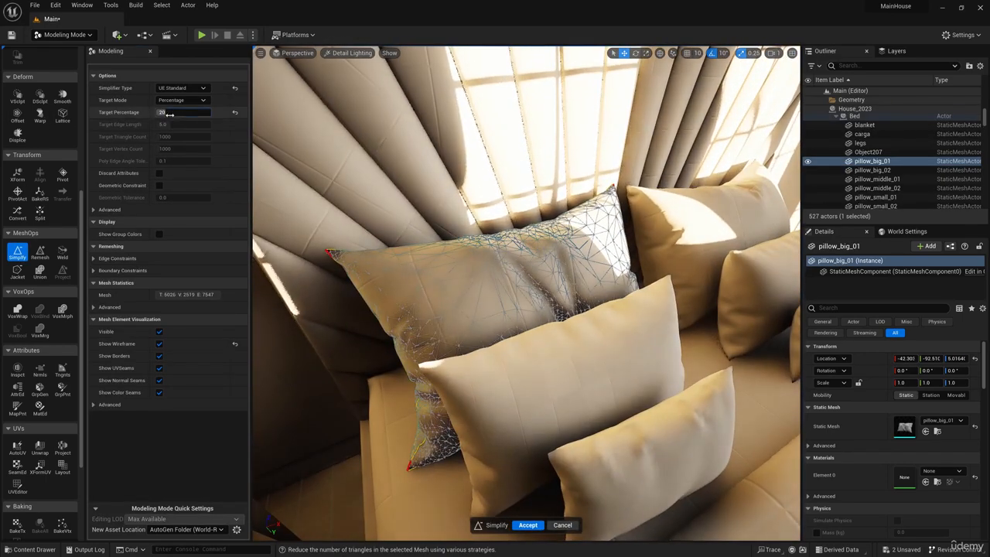
text(30)
key(Return)
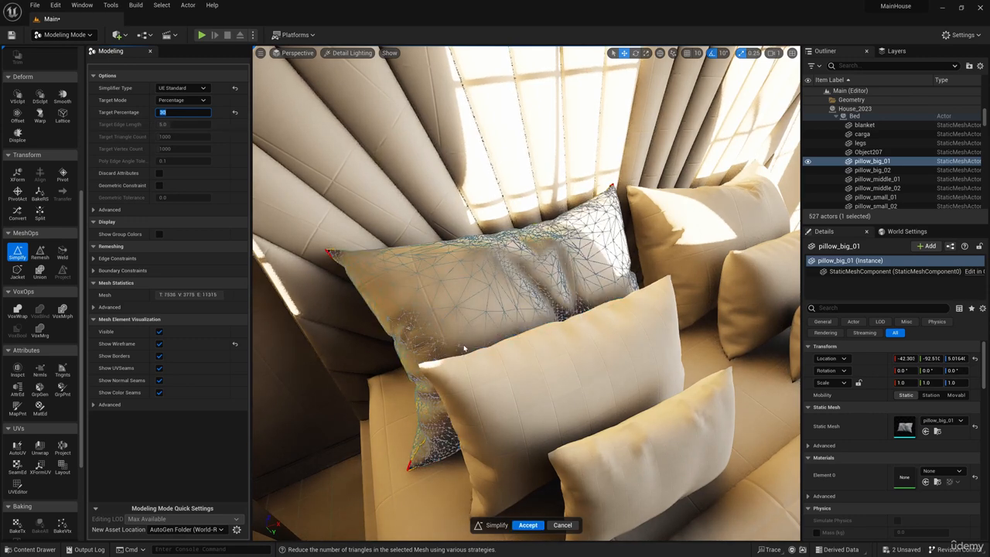
click(527, 525)
- Simplify pillow_middle_01 and pillow_small_01 with UE Standard at a target percentage of 30, accepting each result
click(553, 420)
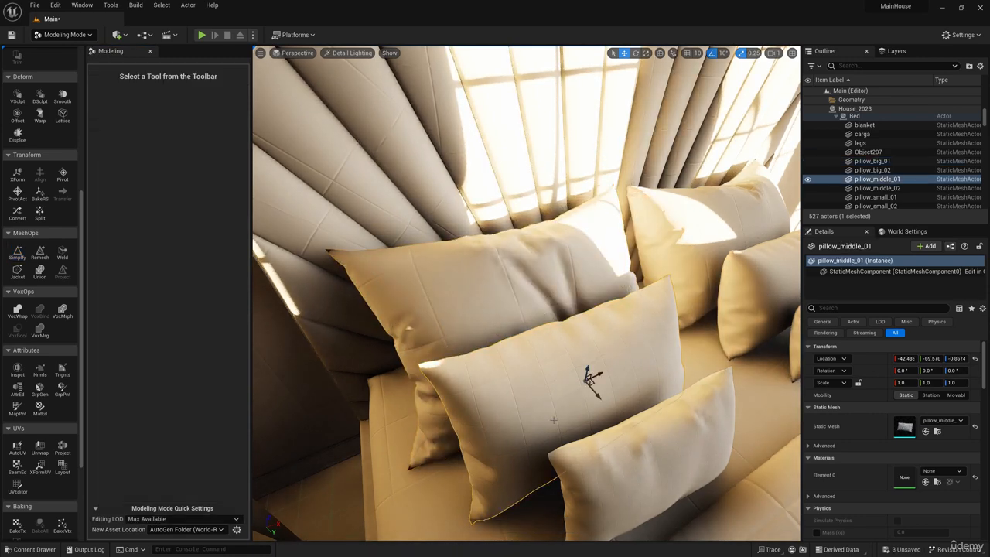
click(17, 252)
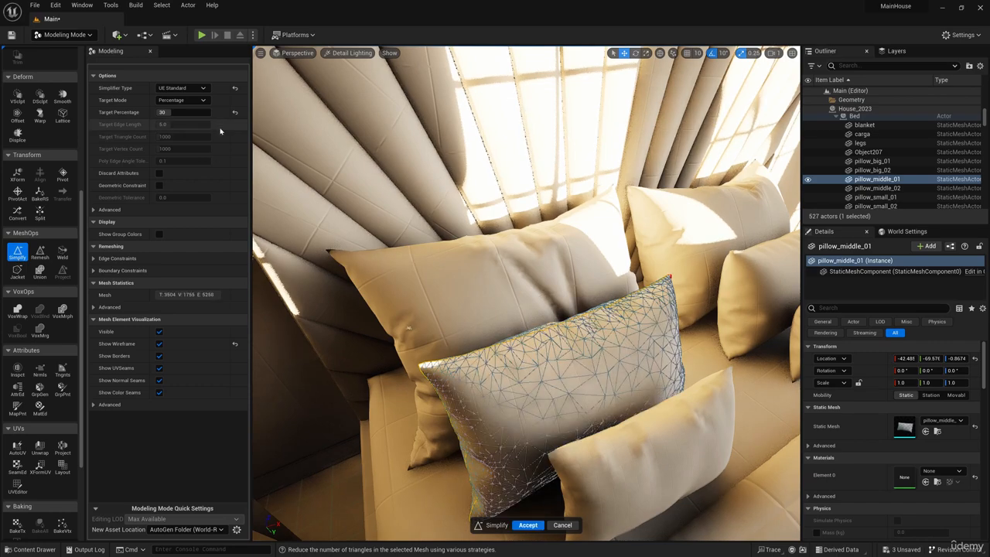
click(530, 524)
click(598, 483)
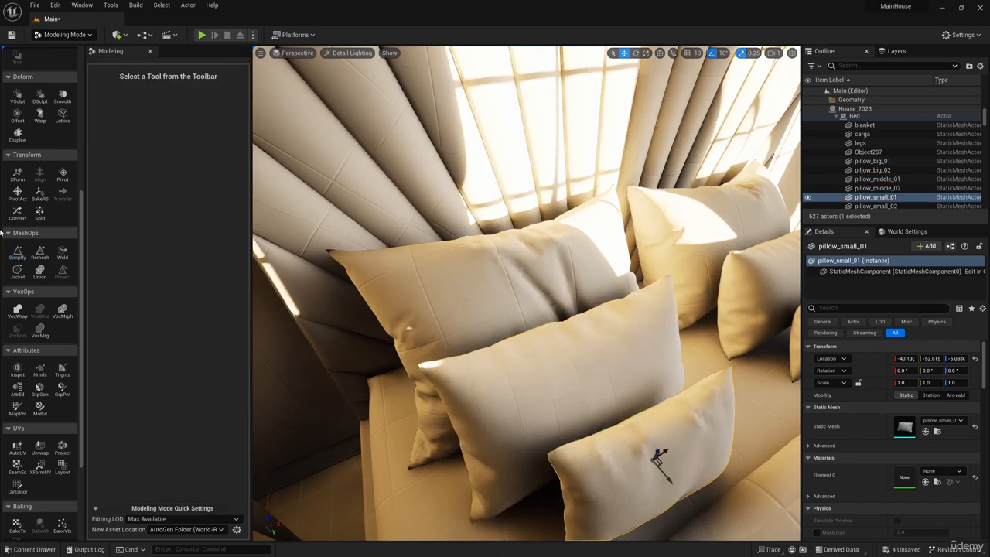
click(17, 252)
click(529, 526)
- Simplify the large pillow pillow_big_02 on the bed's other side at a target percentage of 30 and accept the result
key(s)
right_drag(531, 464, 556, 433)
key(w)
click(547, 352)
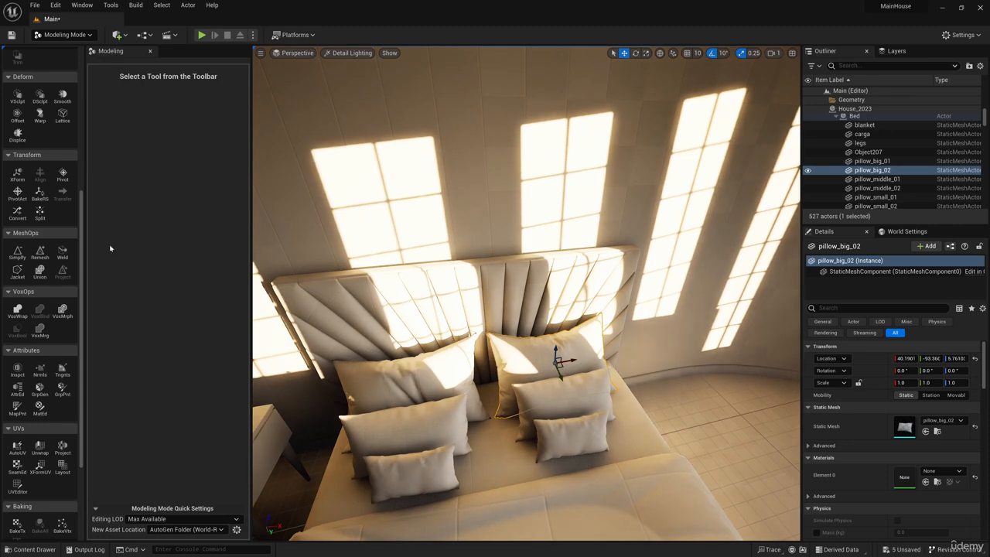
click(18, 255)
click(529, 525)
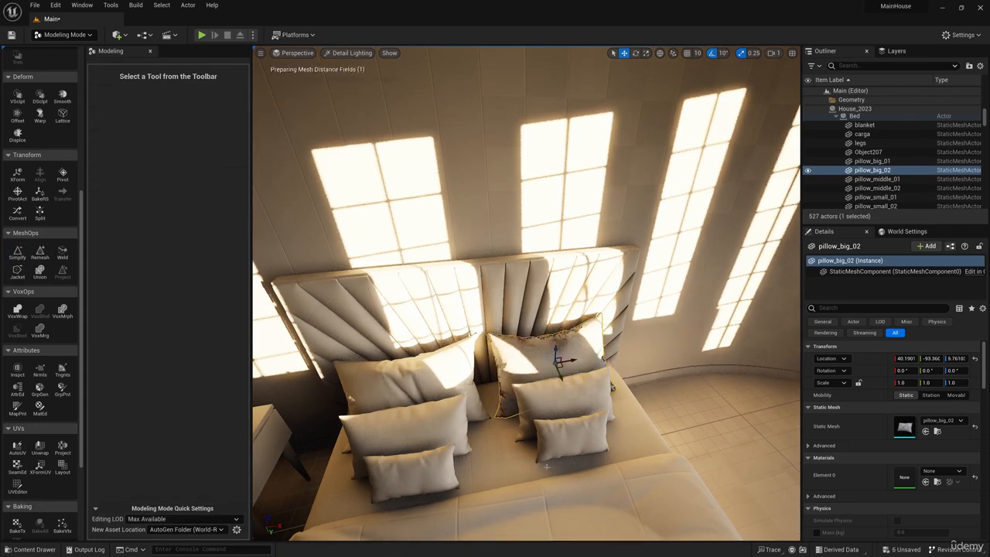
- Simplify pillow_middle_02 and pillow_small_02 at a target percentage of 30, accepting each result
click(490, 378)
click(19, 255)
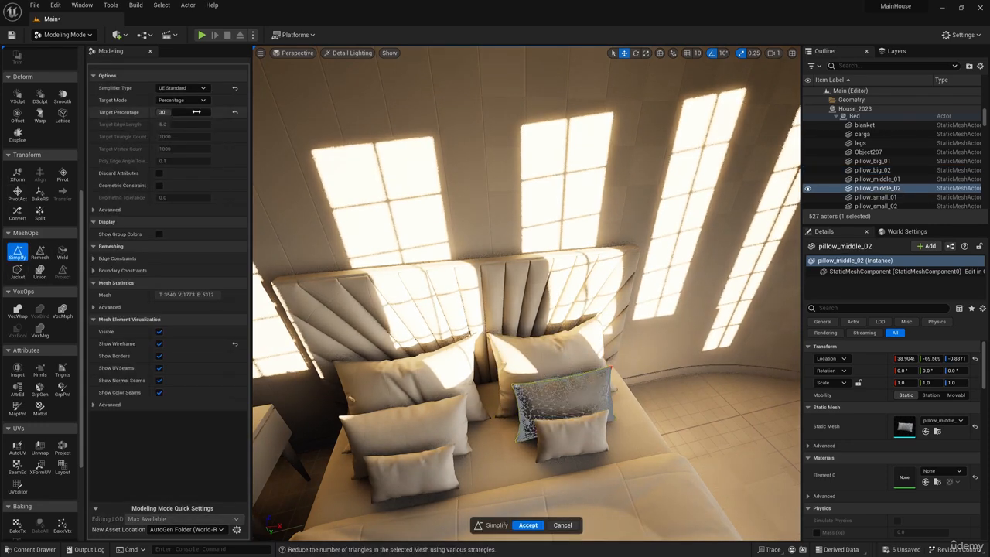
click(527, 525)
click(574, 435)
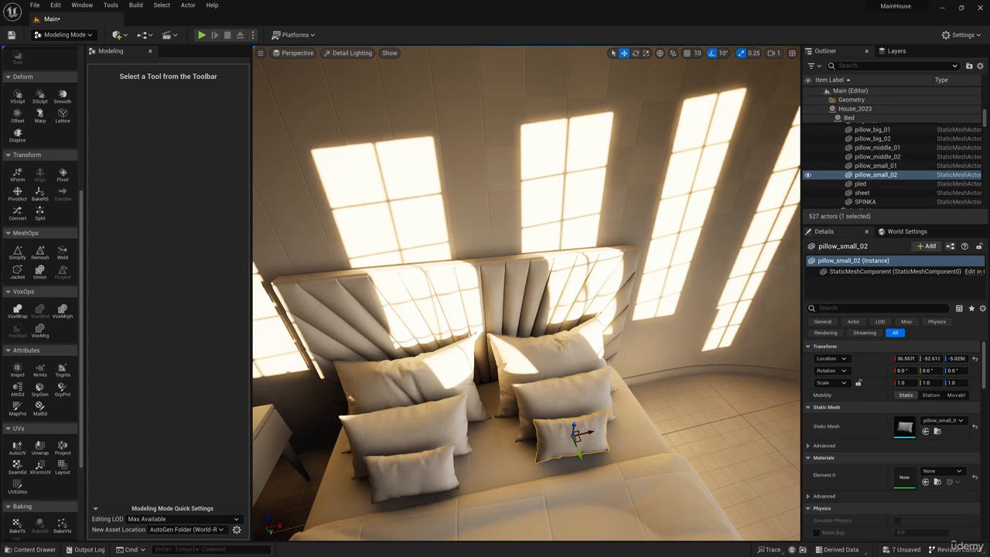
click(17, 255)
click(527, 525)
- Simplify the bed's sheet mesh at a target percentage of 25 and accept the result
right_drag(523, 433, 572, 410)
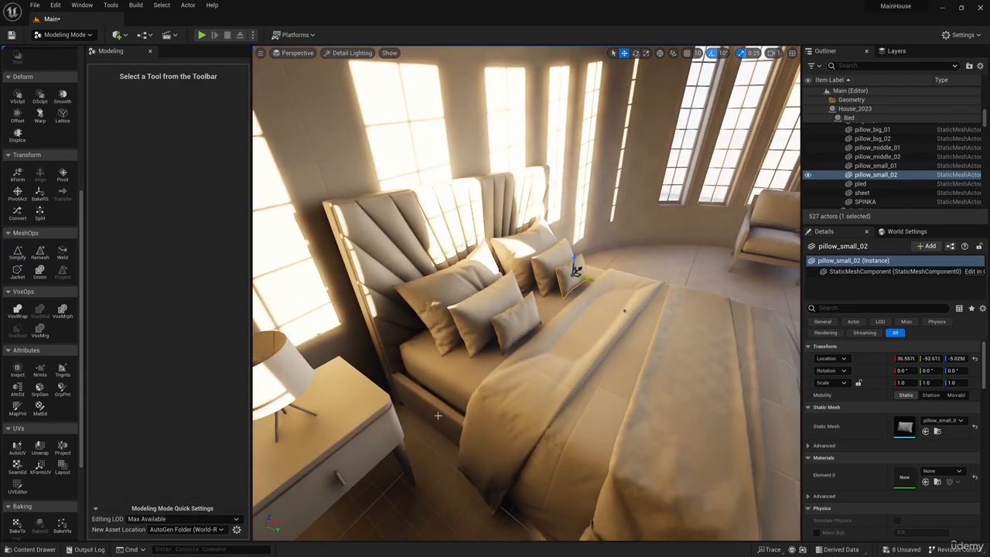
click(442, 374)
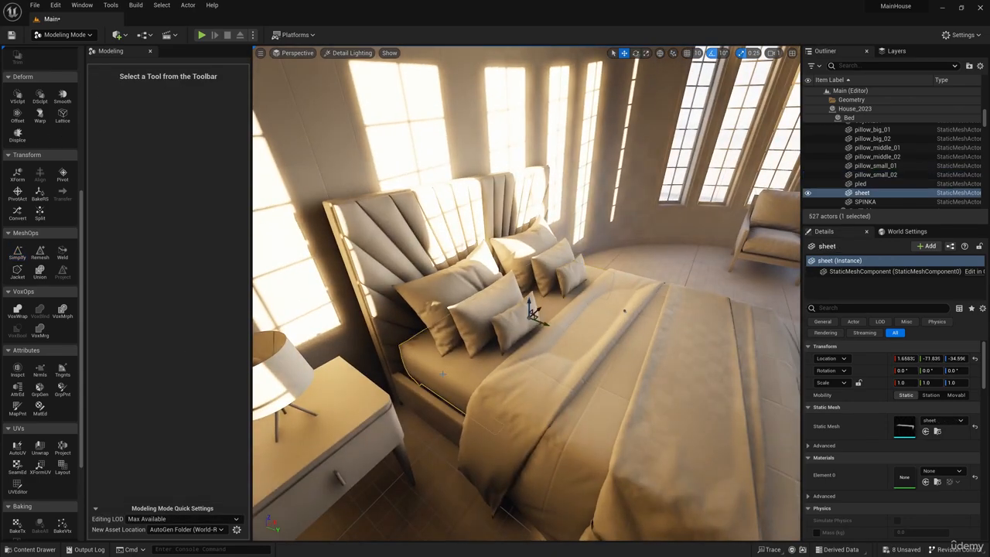
click(18, 257)
right_drag(379, 276, 392, 297)
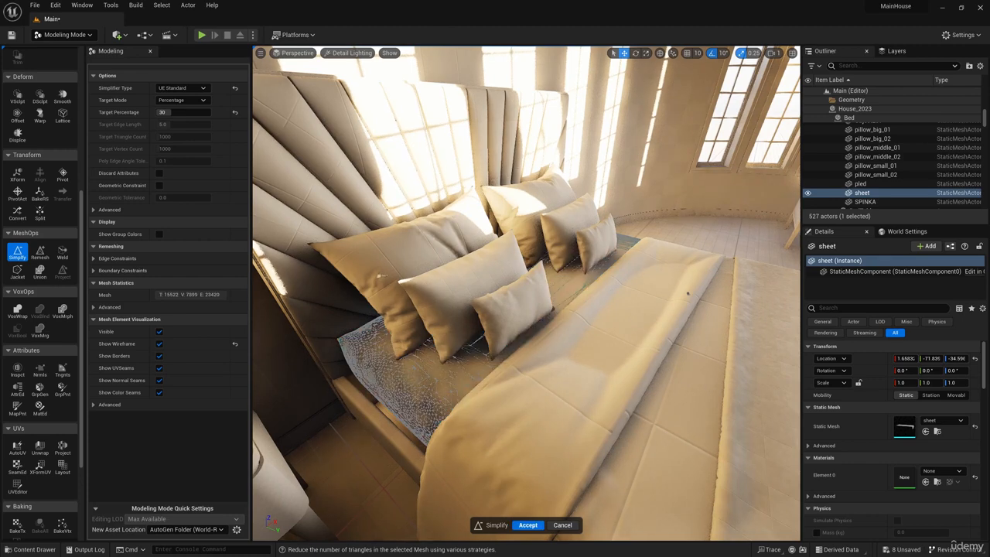
click(174, 113)
text(25)
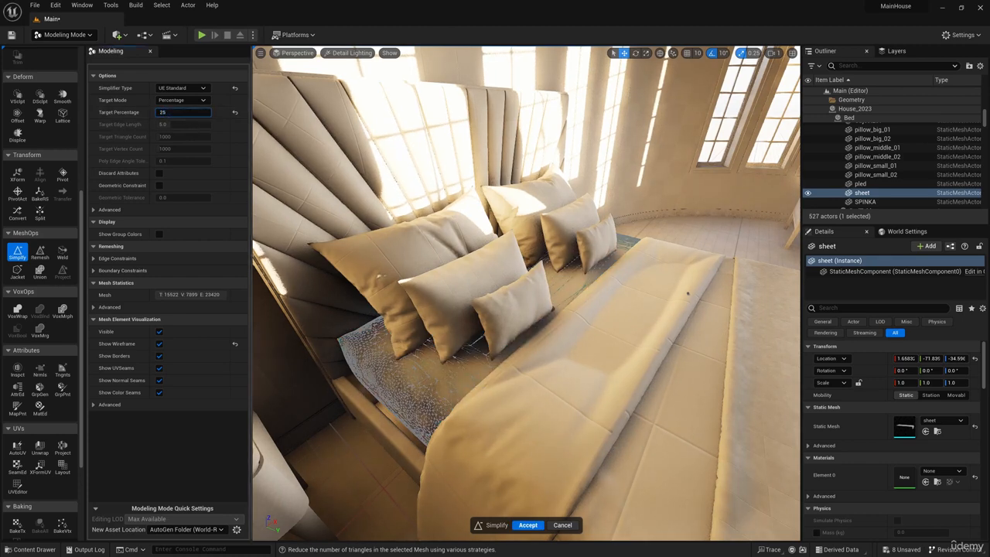
click(524, 531)
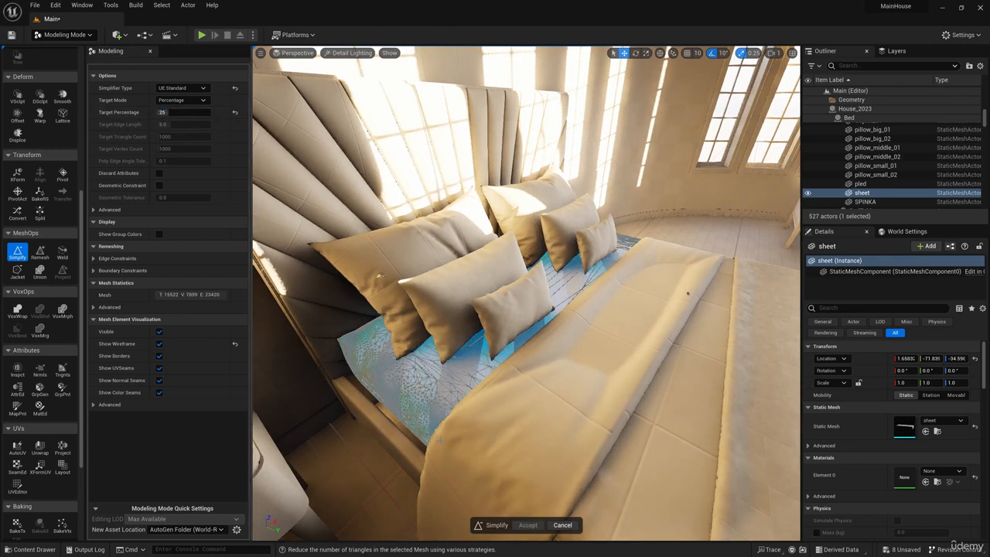
click(527, 525)
- Simplify the blanket at a target percentage of 30, accept the result, and inspect the bed in Wireframe view
click(537, 289)
key(f)
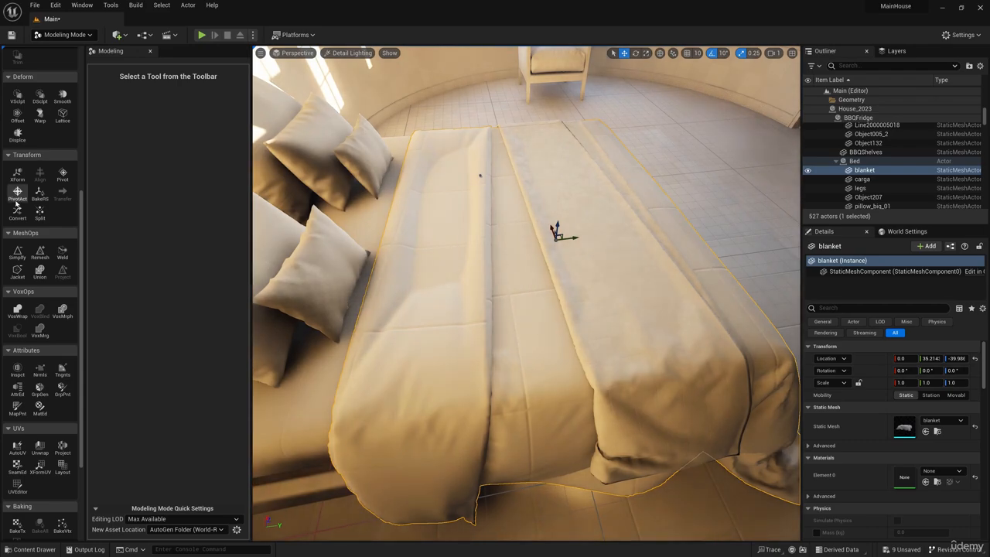
click(17, 260)
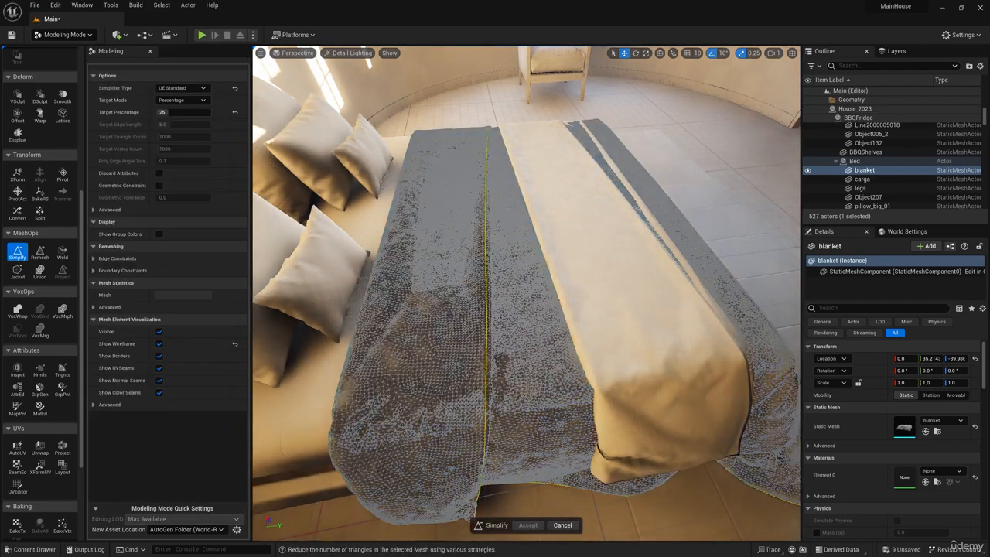
alt+drag(527, 294, 433, 248)
scroll(548, 393, up, 5)
alt+drag(510, 387, 591, 363)
scroll(547, 393, down, 5)
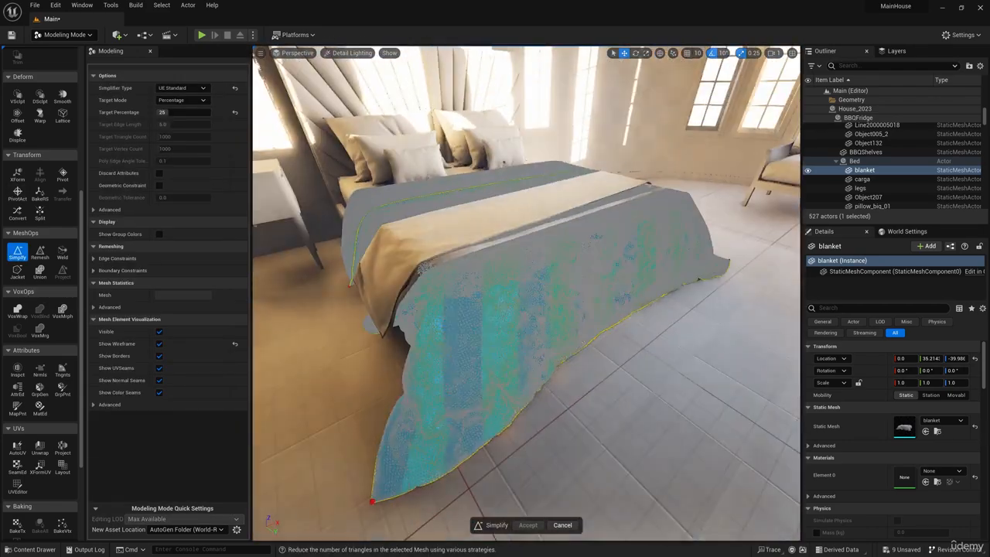
click(173, 113)
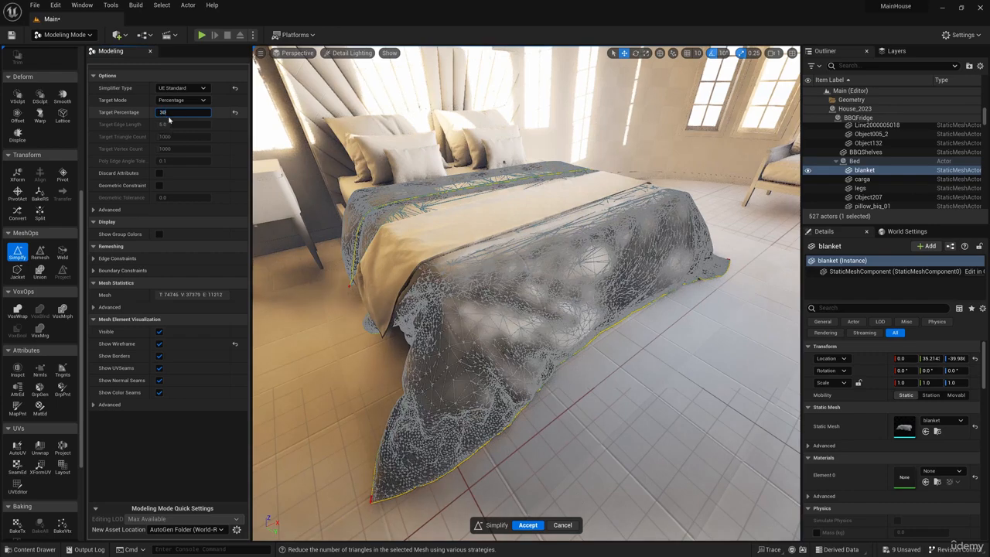
text(30)
key(Return)
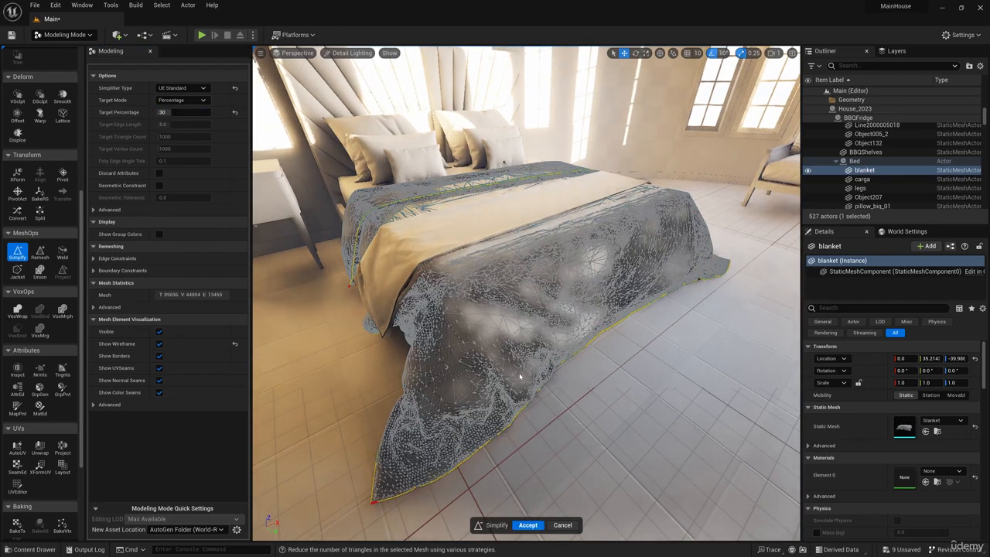
alt+drag(520, 377, 636, 396)
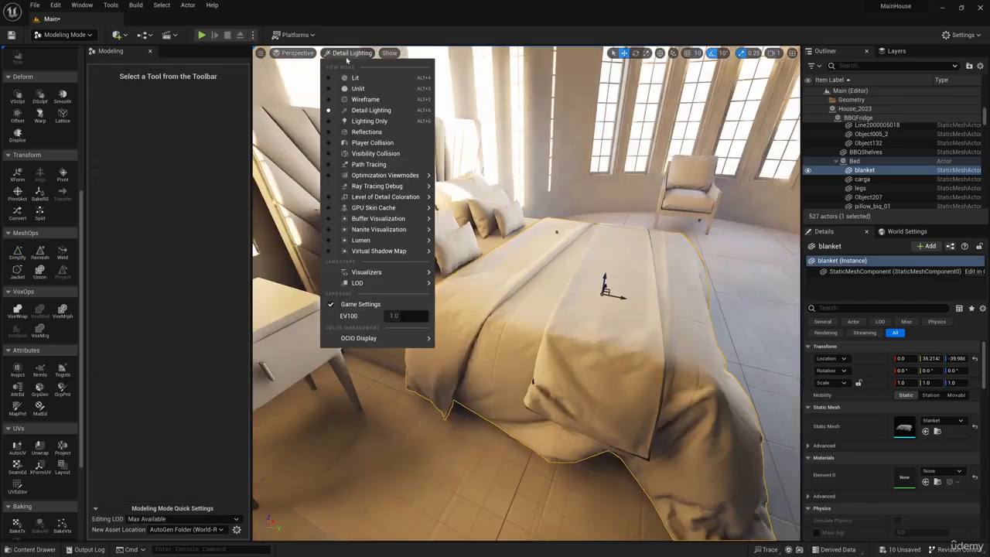
click(363, 100)
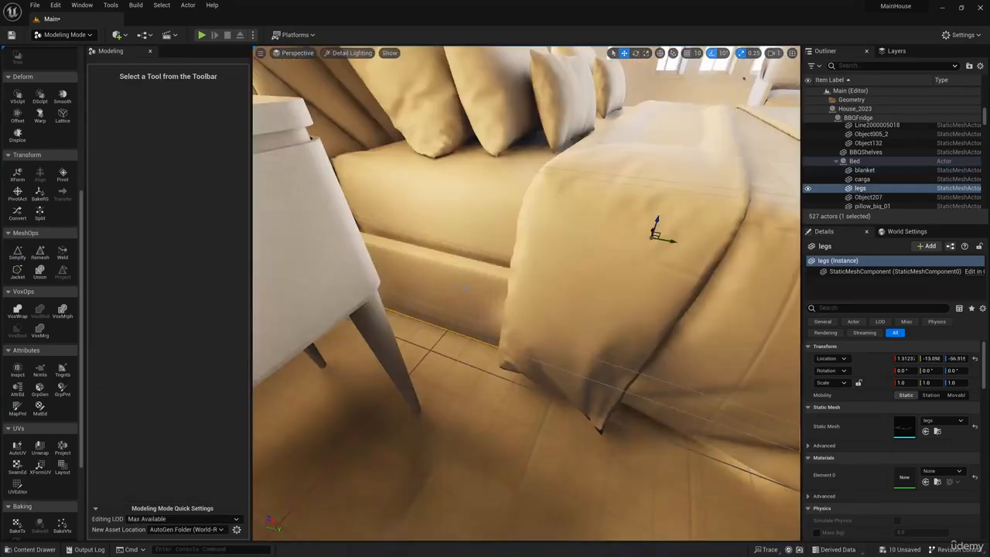
- Simplify the bed frame mesh carga, the legs and the pled throw at a target percentage of 30, accepting each result
click(458, 284)
click(17, 252)
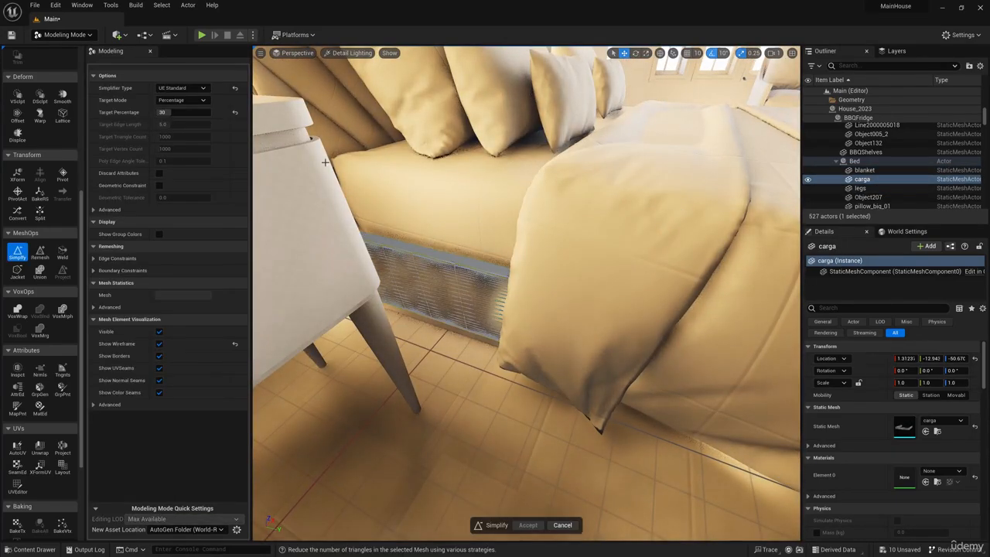
click(528, 525)
click(458, 330)
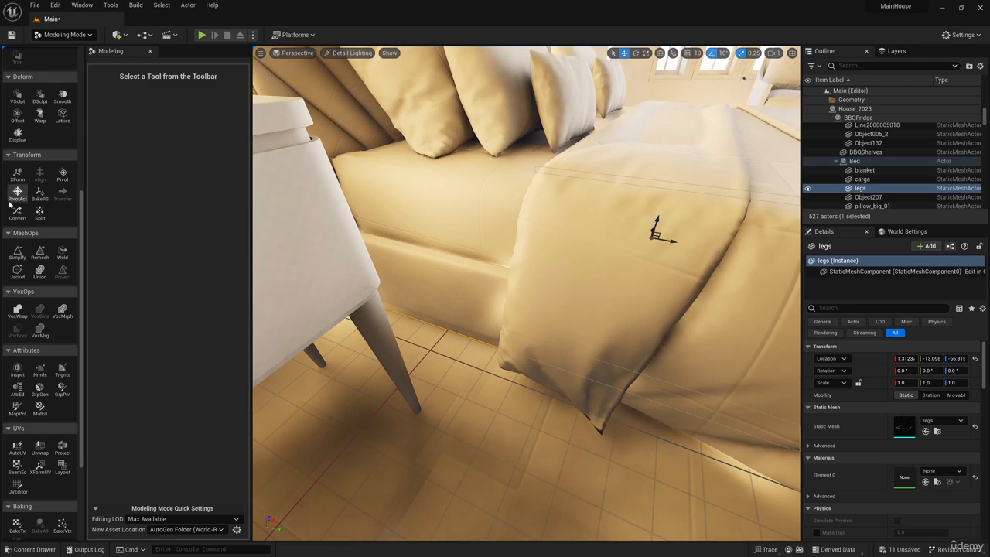
click(17, 252)
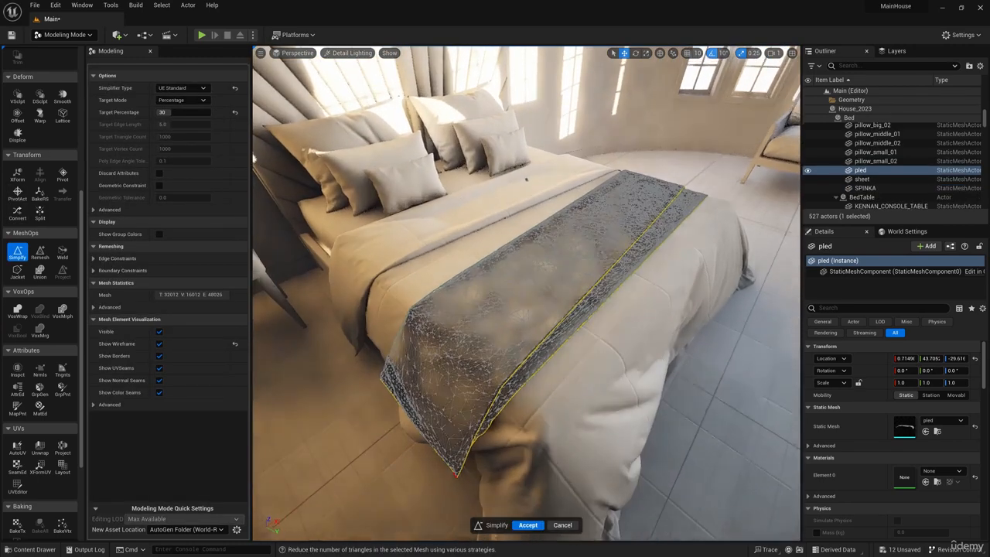
click(533, 526)
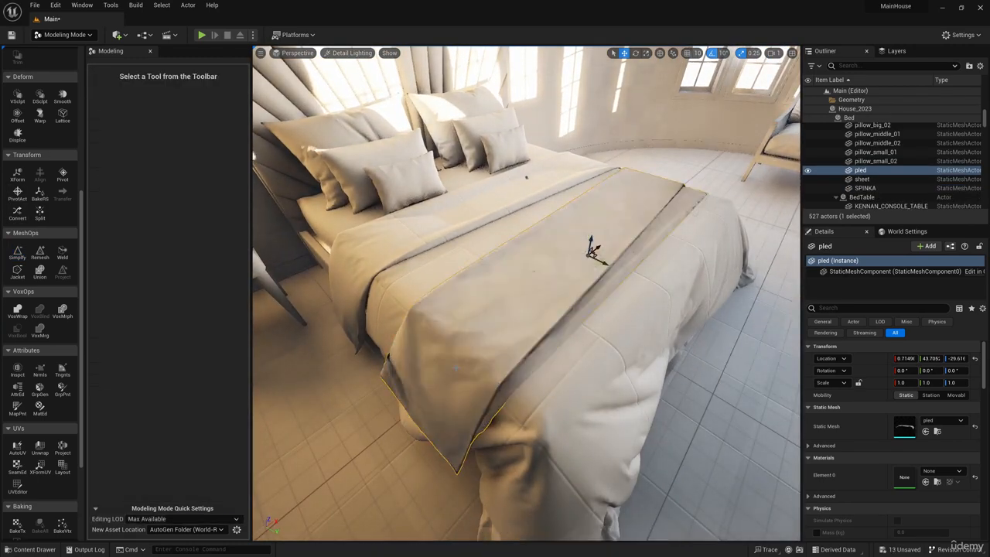
- Inspect the simplified bed's mesh density in Wireframe view, then return to Detail Lighting
right_drag(542, 348, 480, 352)
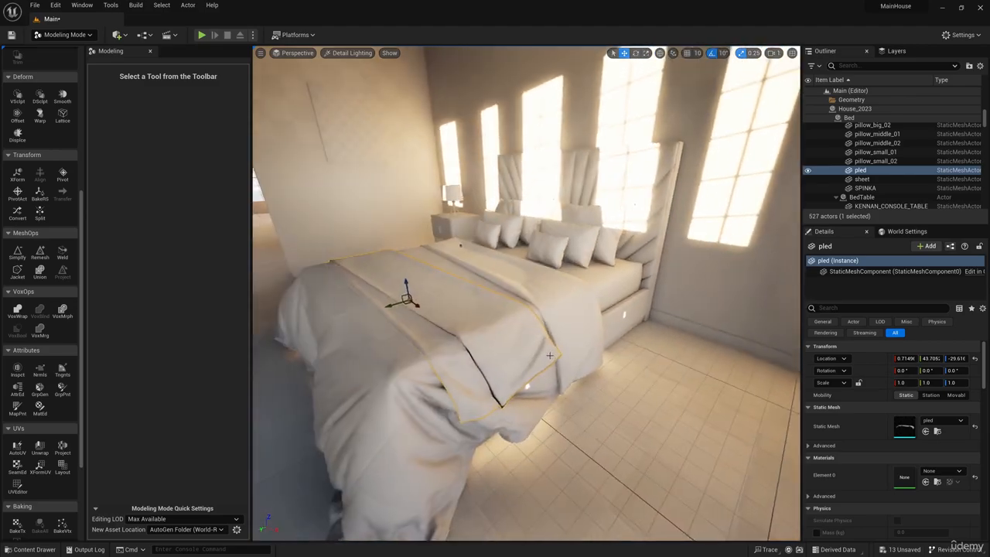
click(365, 99)
right_drag(479, 255, 573, 294)
click(361, 110)
- Open the mesh asset of the armchair's back cushion 36168_back_2 to check its triangle and vertex counts, then close it
right_drag(498, 269, 569, 281)
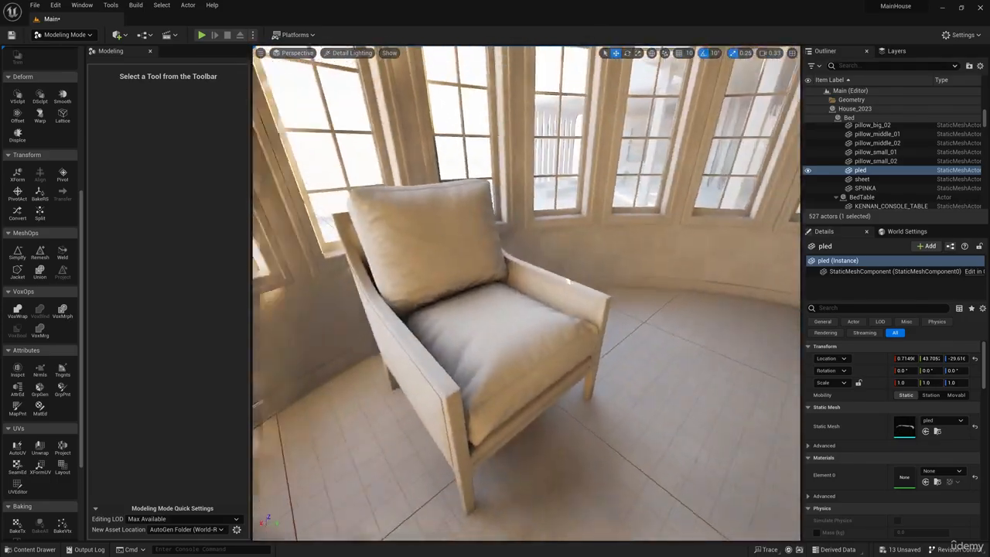
click(465, 256)
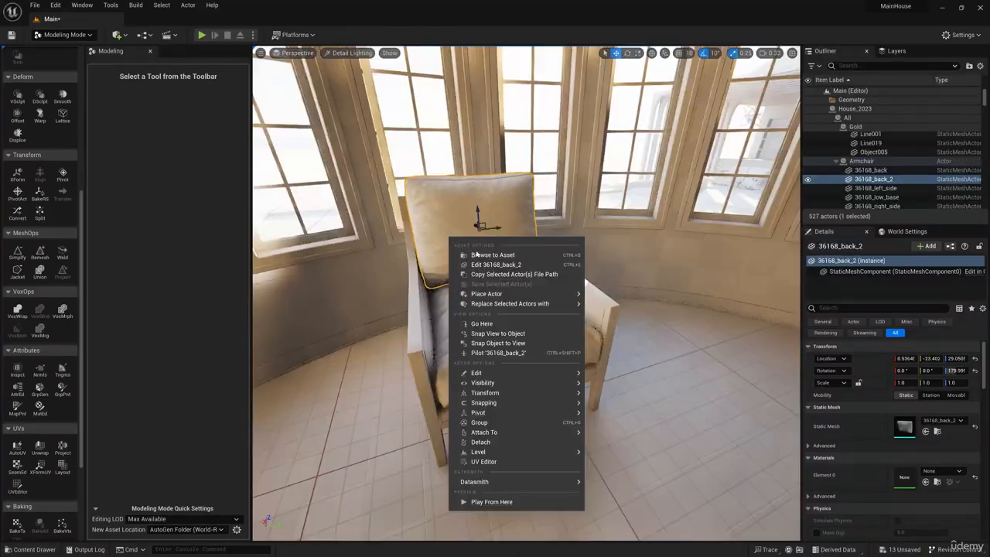
click(485, 265)
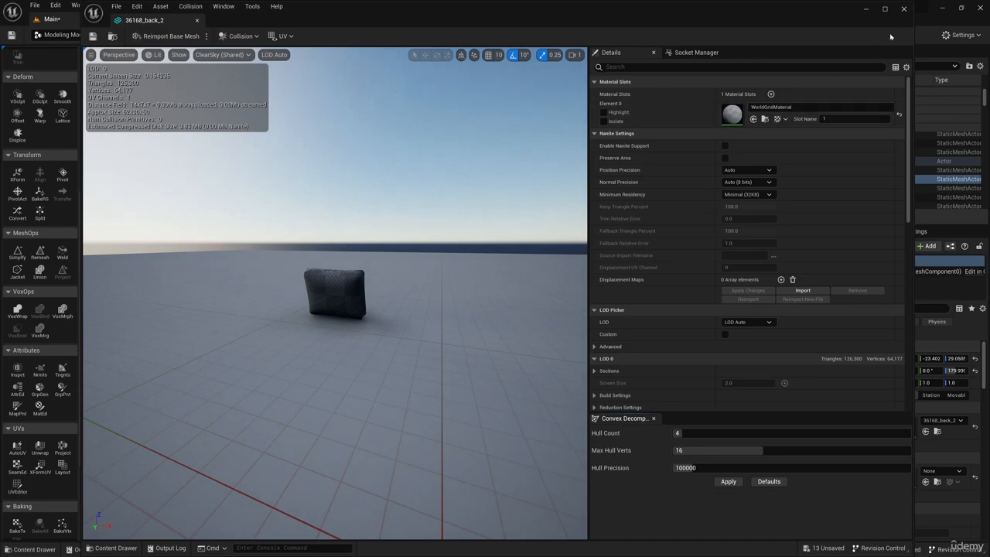
click(902, 9)
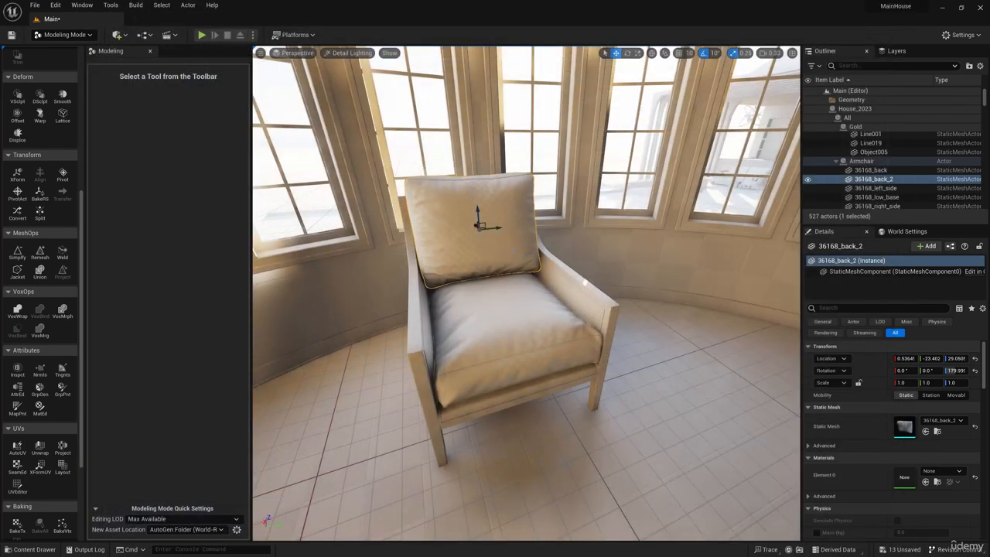
- Simplify the armchair back cushion 36168_back_2 at a target percentage of 20, accept it, and recheck the triangle count in its mesh asset
click(17, 252)
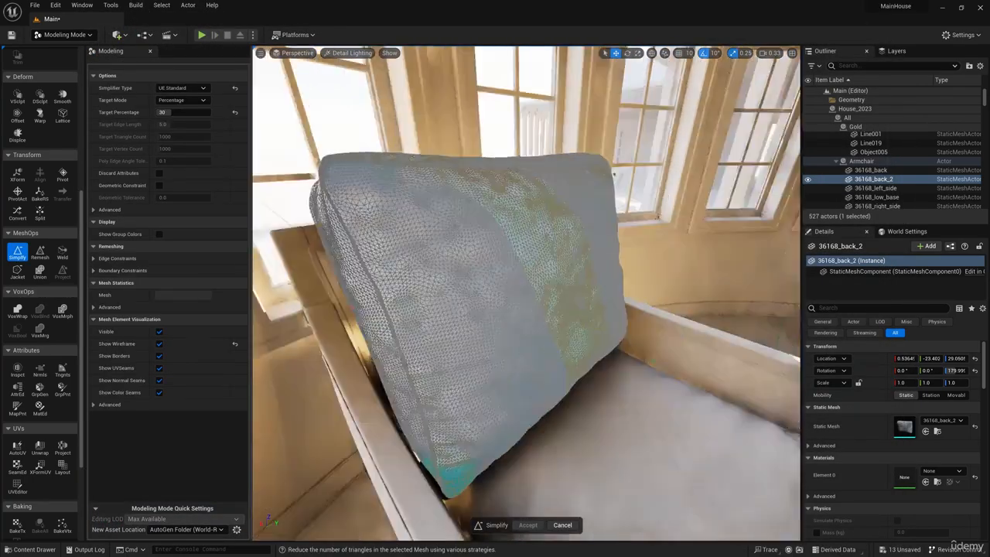
key(Return)
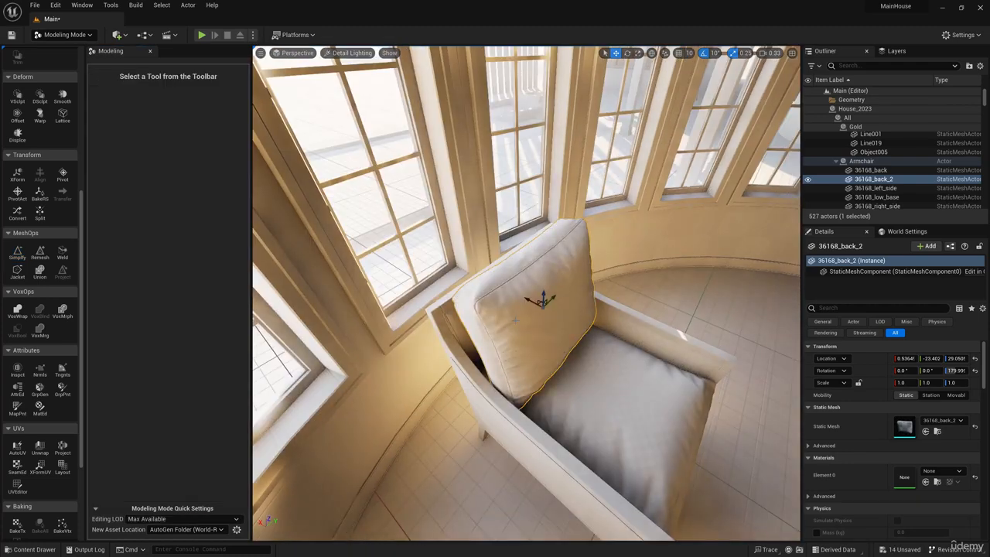
right_click(515, 321)
click(563, 75)
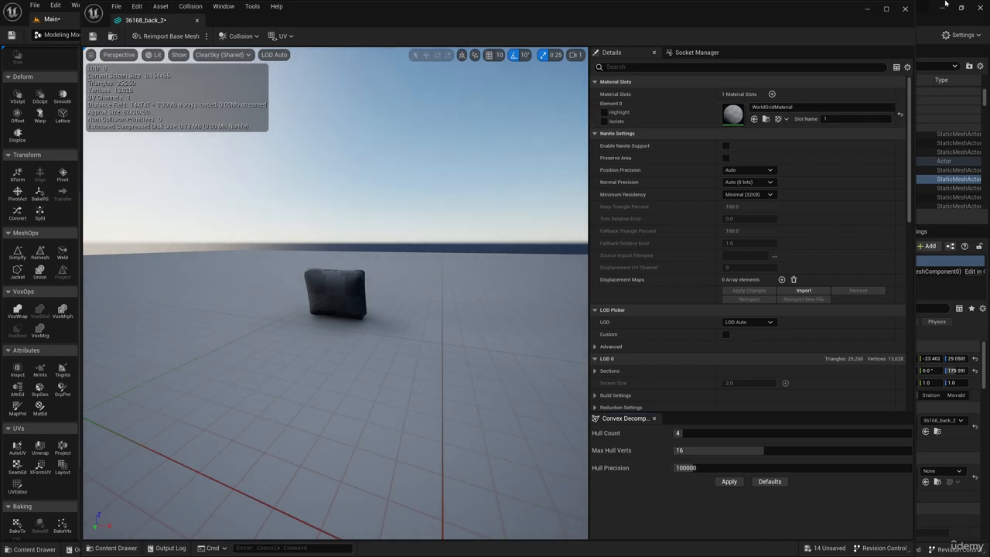
click(906, 11)
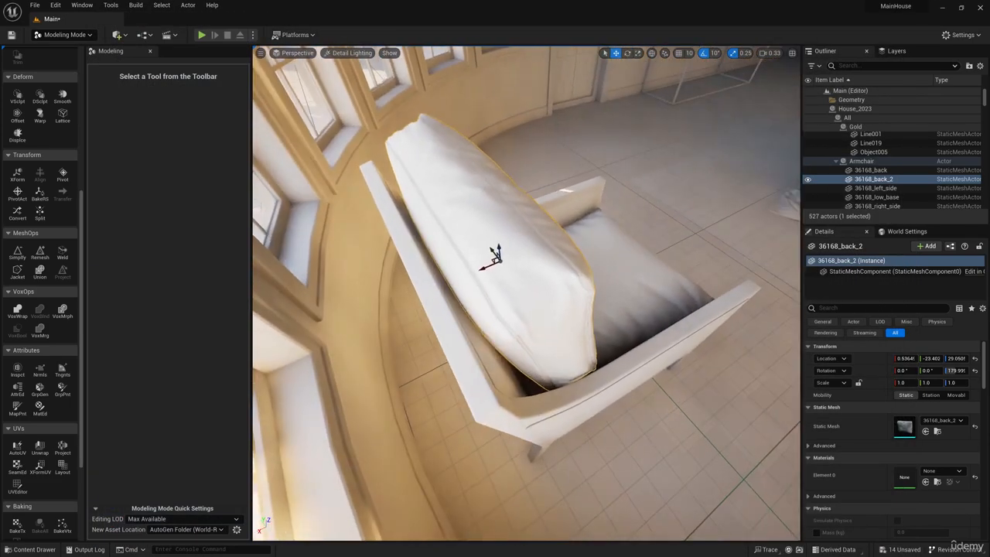
- Simplify the armchair's seat cushion 36168_seat at a target percentage of 20 and accept the result
alt+drag(526, 294, 325, 309)
alt+drag(449, 294, 619, 290)
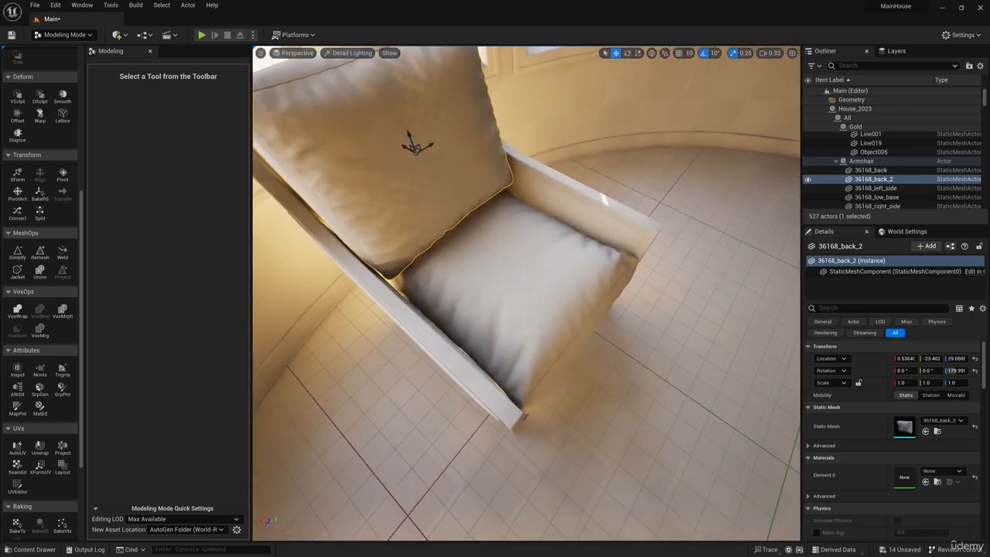
click(513, 256)
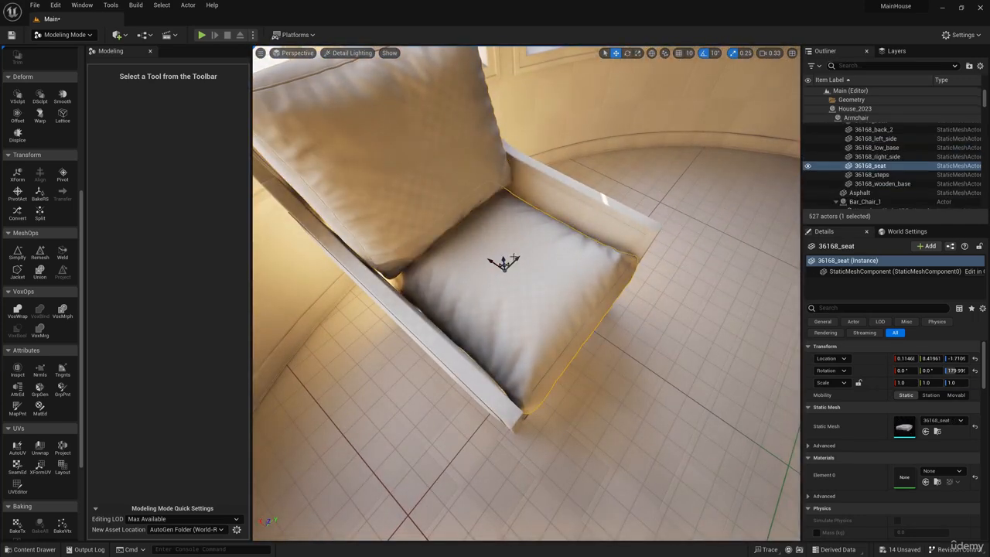
click(18, 255)
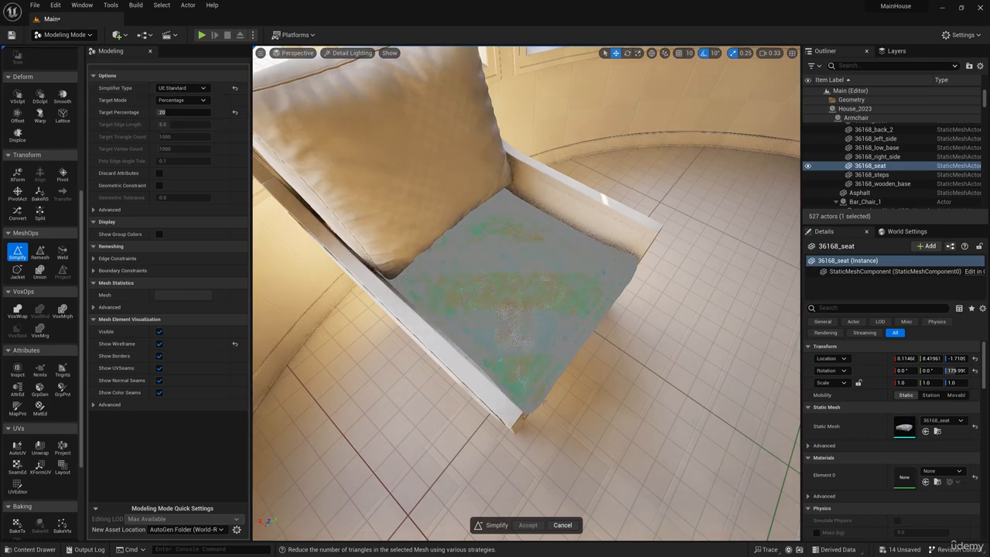
alt+drag(495, 294, 383, 241)
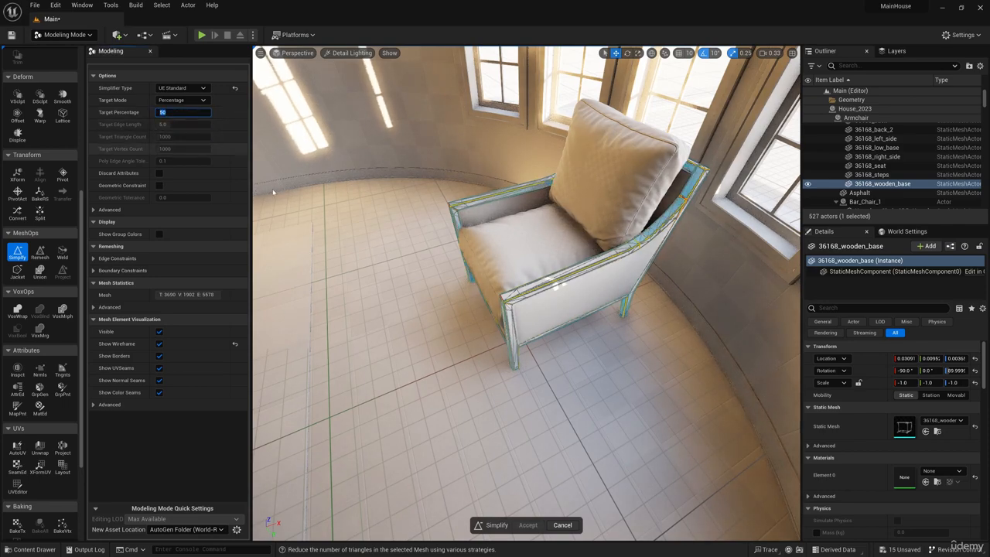
- Simplify the armchair's wooden base 36168_wooden_base and low base 36168_low_base, accepting each result
alt+drag(471, 263, 595, 224)
scroll(514, 251, up, 5)
click(528, 525)
alt+drag(514, 325, 611, 371)
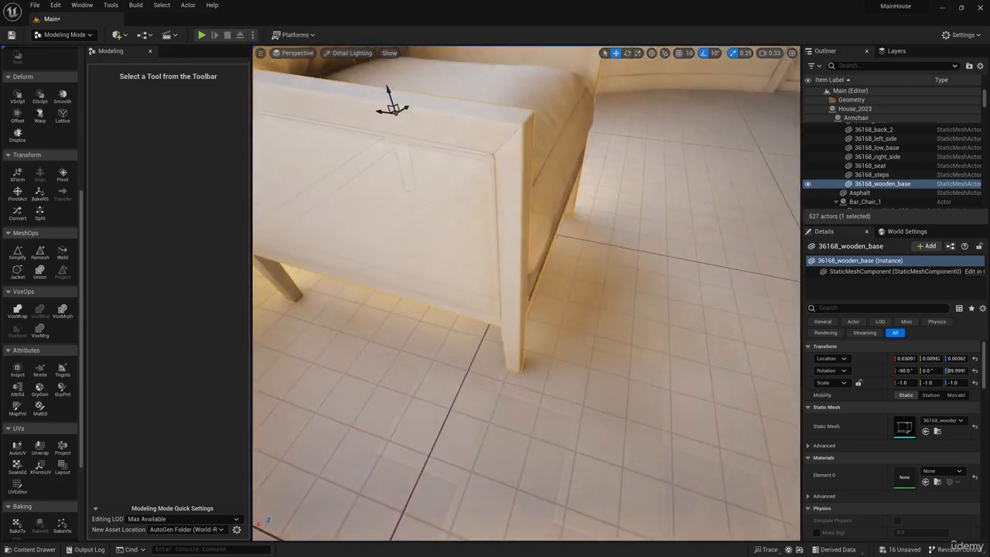
right_drag(534, 333, 394, 317)
click(485, 361)
right_drag(486, 360, 541, 364)
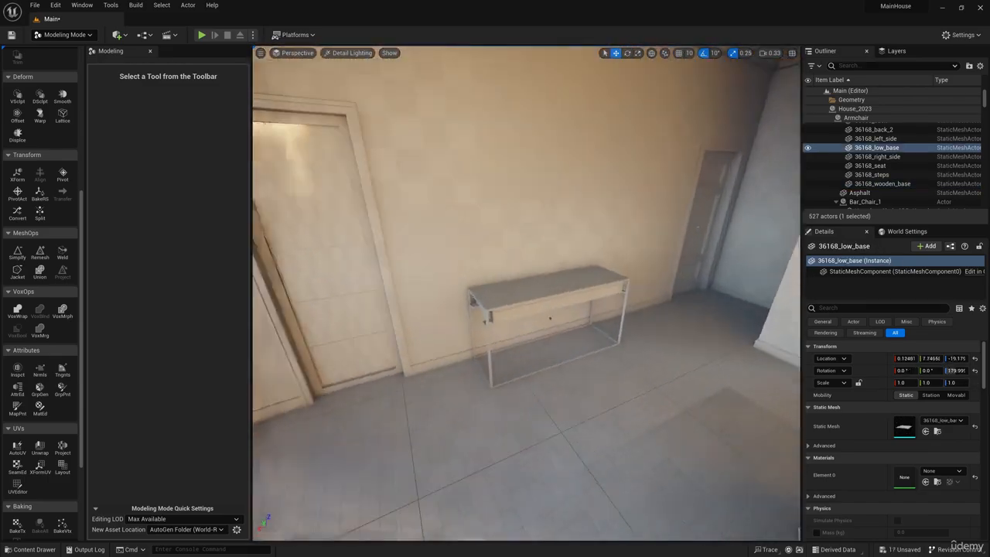
- Inspect the console table's mesh density in Wireframe view, then return to Detail Lighting
right_drag(363, 332, 373, 340)
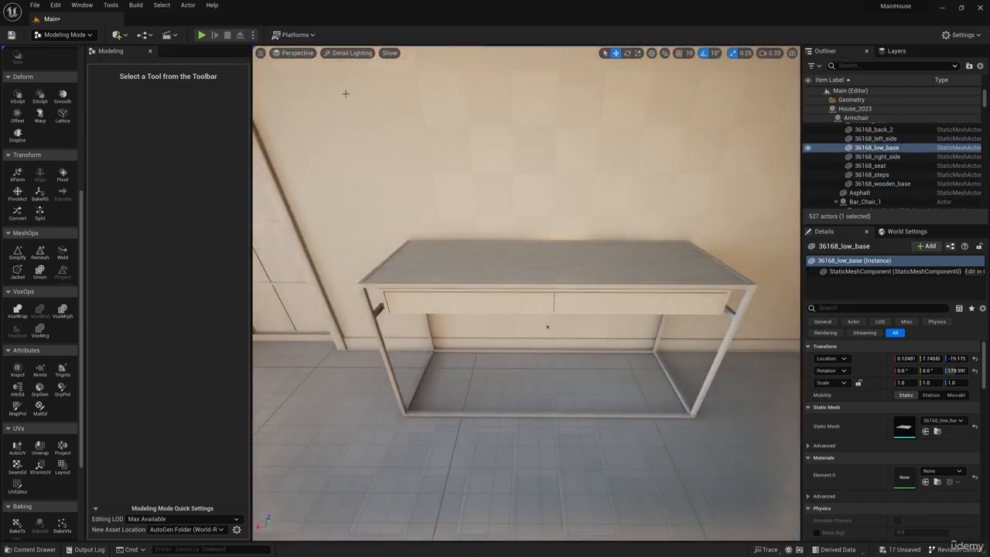
click(348, 53)
click(346, 98)
alt+drag(386, 255, 512, 298)
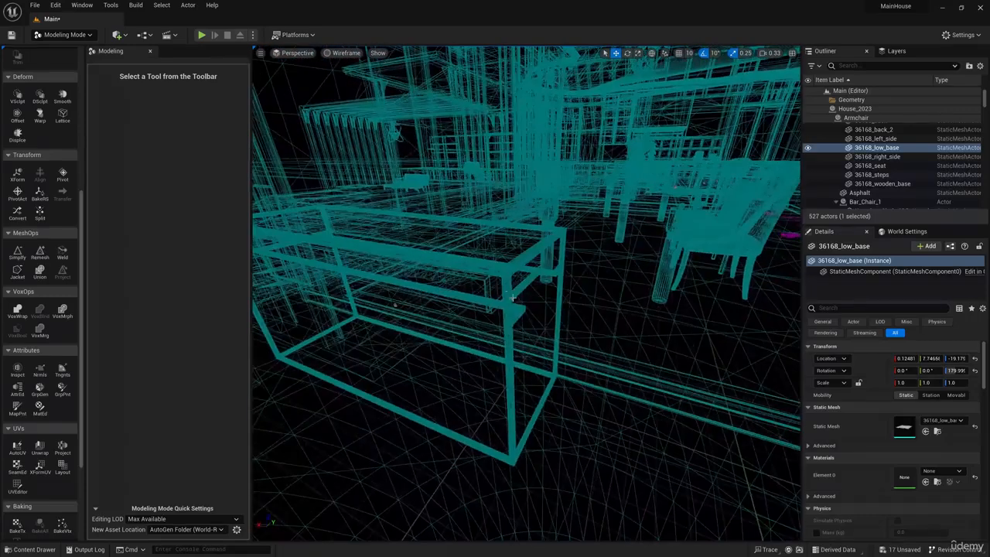
click(346, 53)
click(352, 107)
- Open the mesh asset of the console table frame Object208 to check its triangle and vertex counts, then close it
right_click(512, 303)
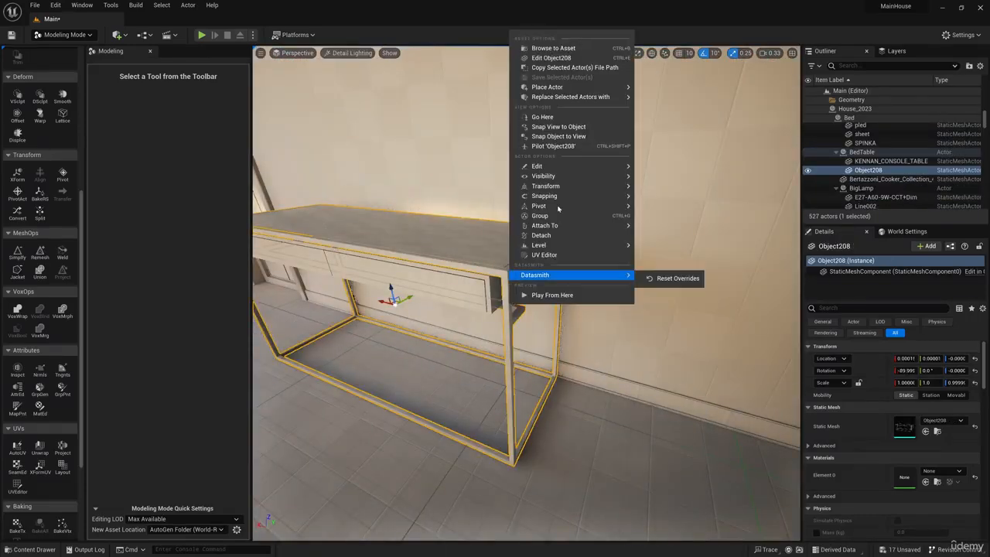
click(550, 58)
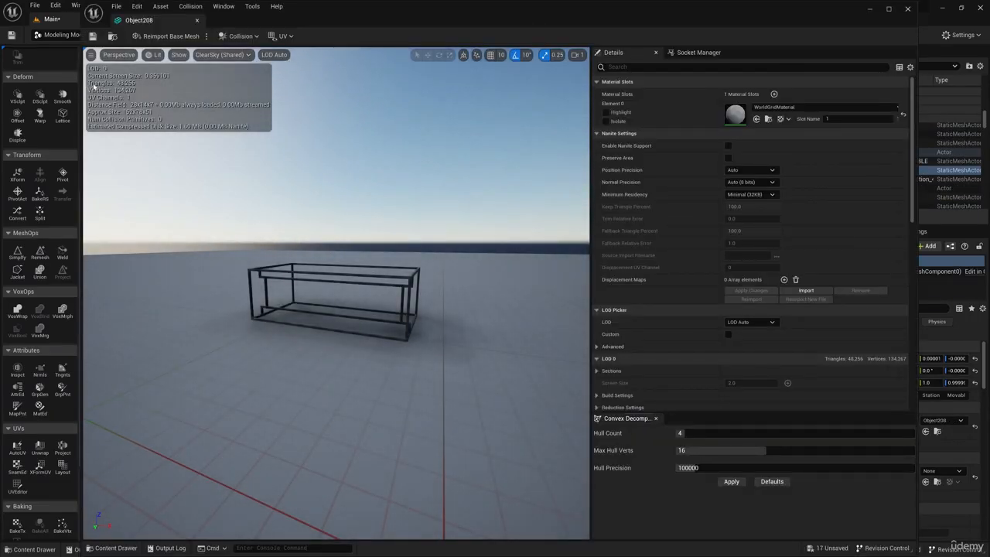
click(908, 9)
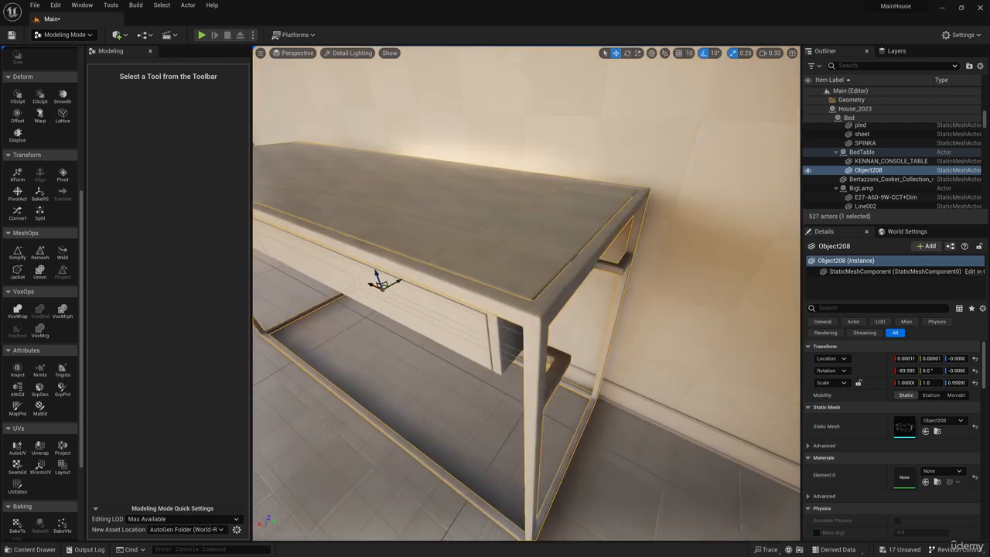
- Try simplifying the console table frame Object208 at a target percentage of 50, inspect its surfaces, and undo the simplification
click(17, 252)
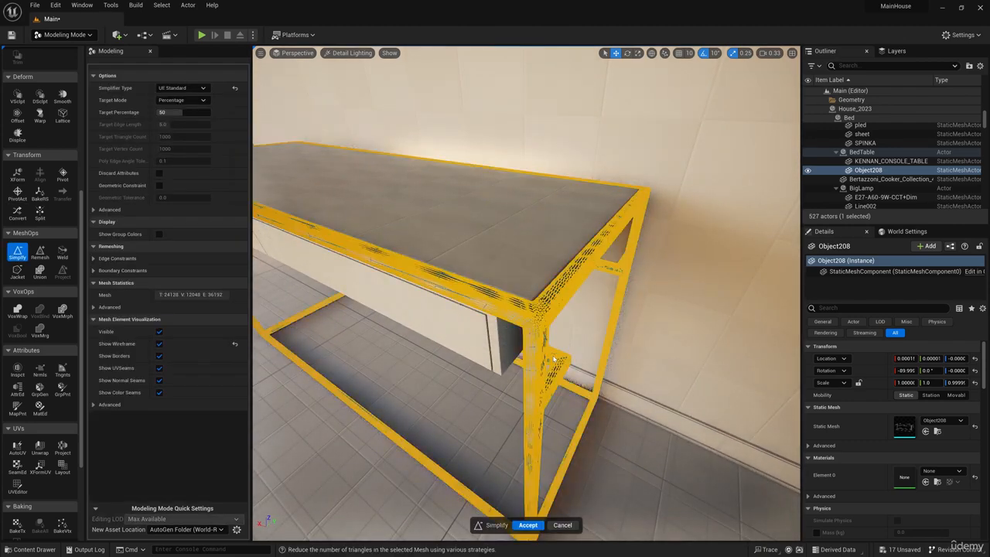
click(531, 526)
mouse_move(534, 402)
right_down()
mouse_move(464, 379)
mouse_move(526, 402)
right_up()
right_drag(280, 305, 606, 166)
mouse_move(344, 303)
right_down()
mouse_move(433, 286)
mouse_move(387, 279)
mouse_move(345, 303)
right_up()
key(ctrl+z)
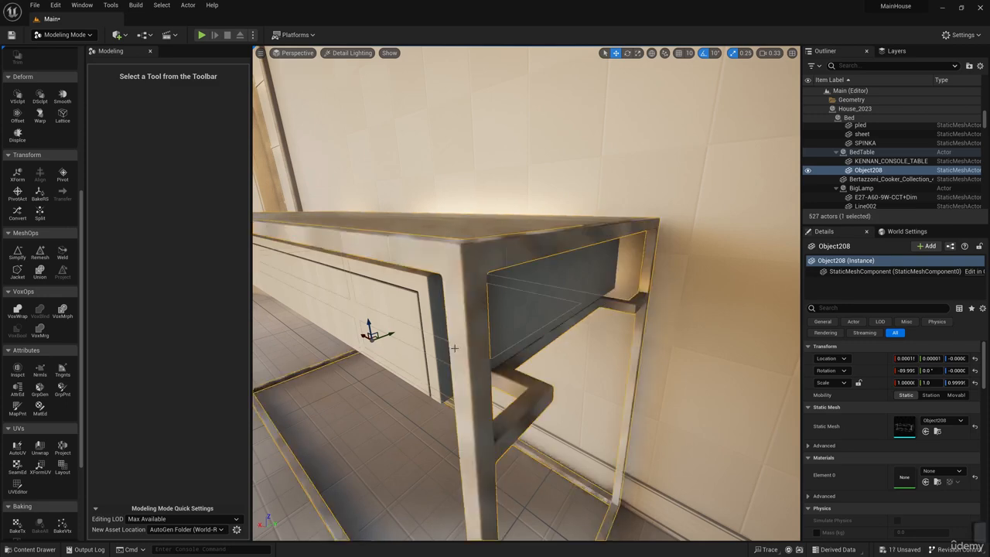
- Locate the buried rolled towel Towel_Twisted_006 in Wireframe view, return to Detail Lighting, and raise it onto the bathroom countertop
mouse_move(398, 337)
right_down()
mouse_move(588, 337)
mouse_move(526, 293)
mouse_move(397, 338)
right_up()
click(348, 53)
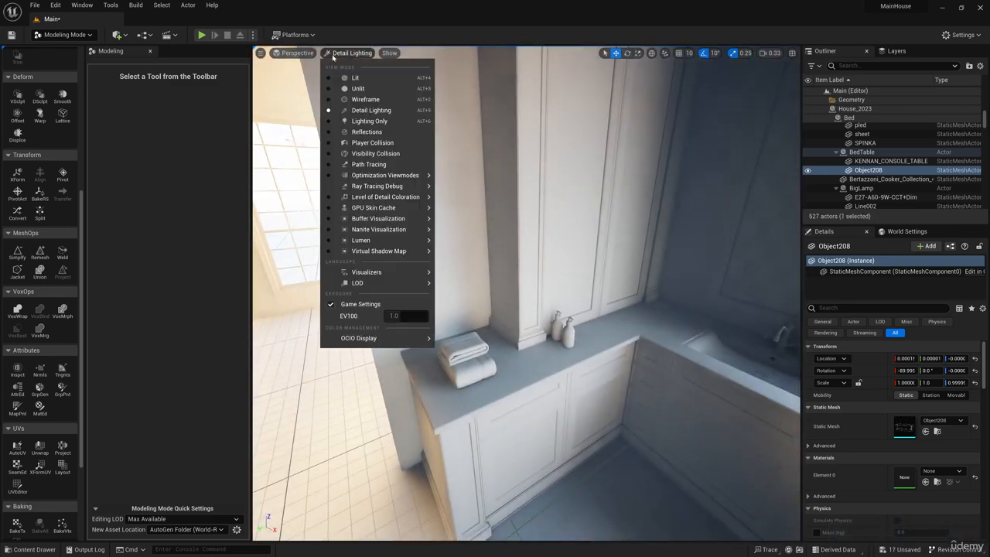
click(368, 99)
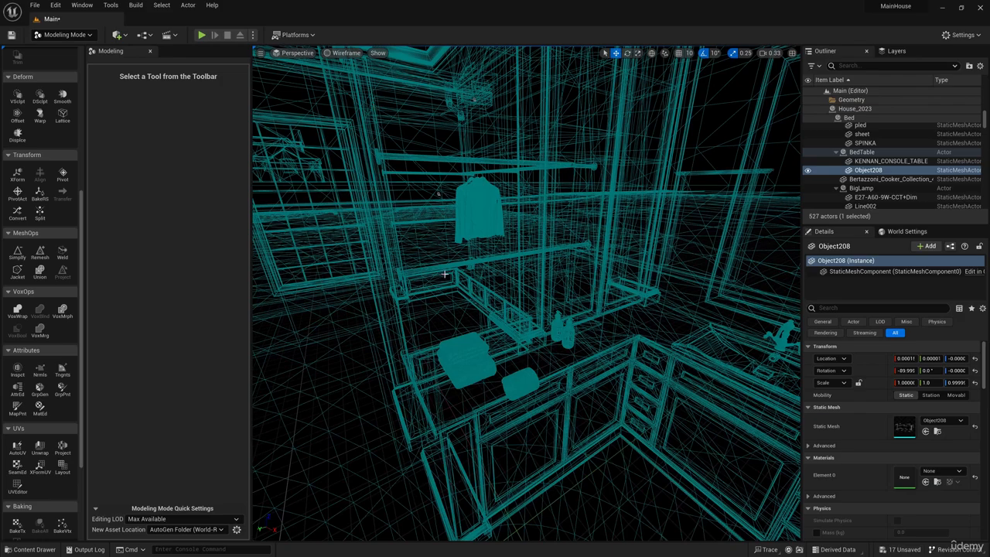
right_drag(445, 274, 495, 333)
click(515, 355)
click(344, 53)
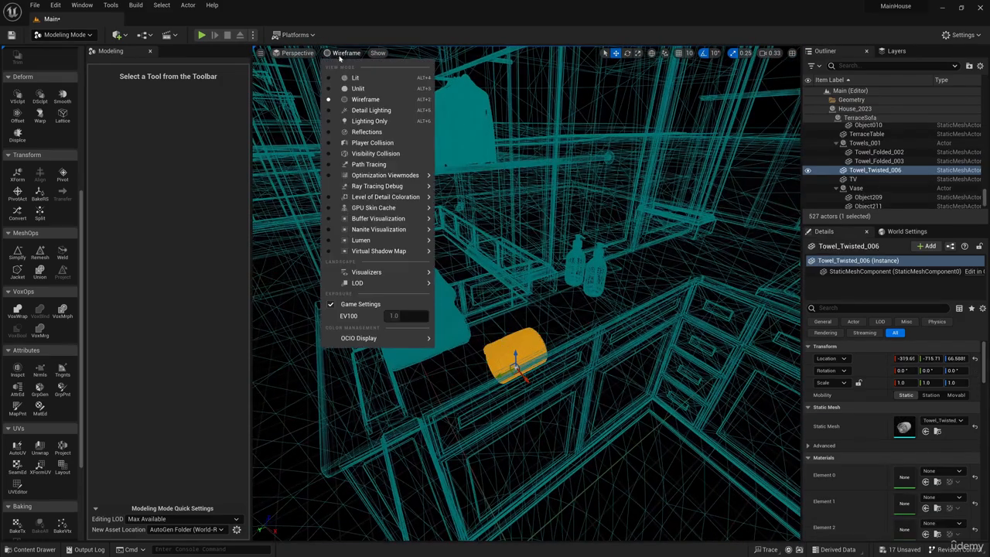
click(371, 109)
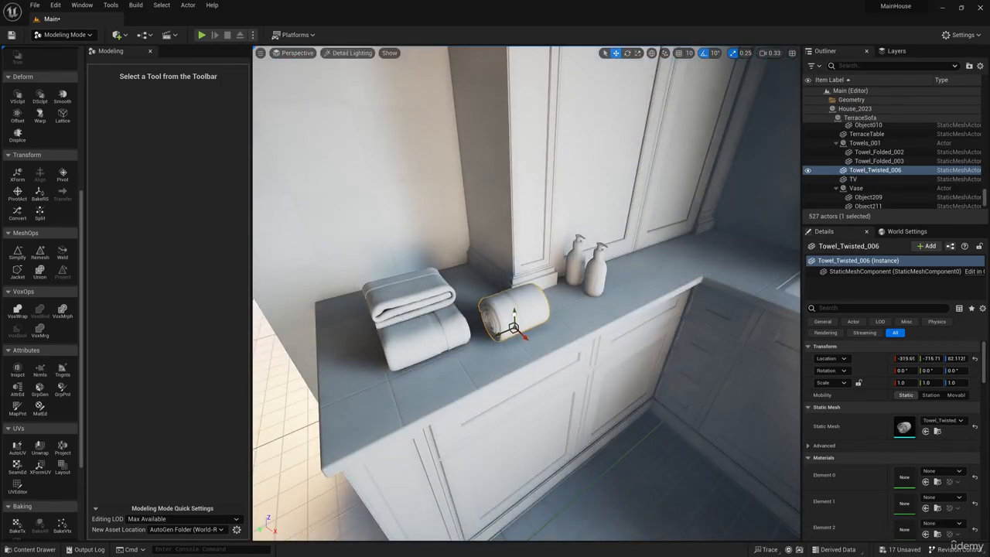
- Open the mesh asset of the upper folded towel Towel_Folded_003 to check its triangle count
right_drag(503, 267, 555, 284)
right_click(556, 285)
click(599, 39)
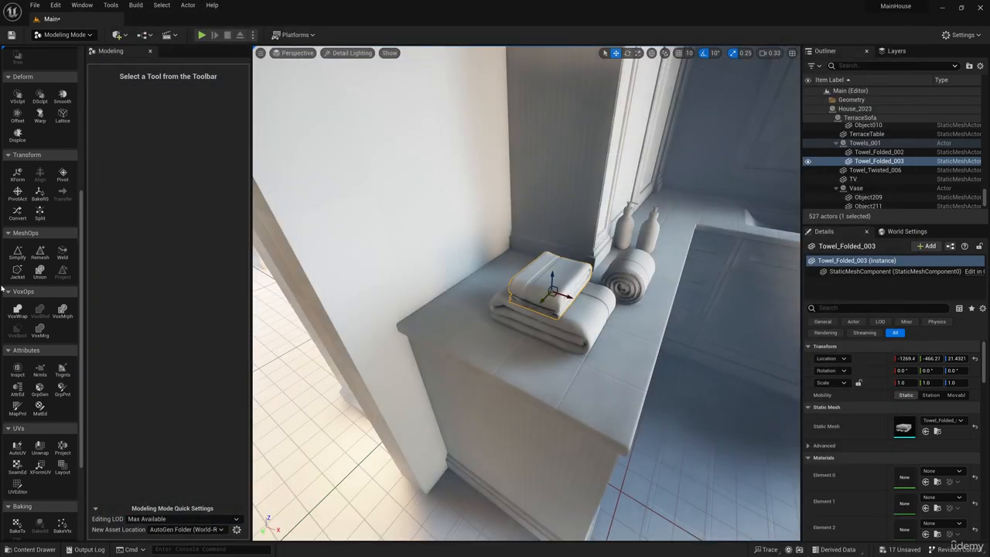
- Simplify the upper folded towel Towel_Folded_003 at a target percentage of 20, accept it, and recheck the triangle count in its mesh asset
click(17, 253)
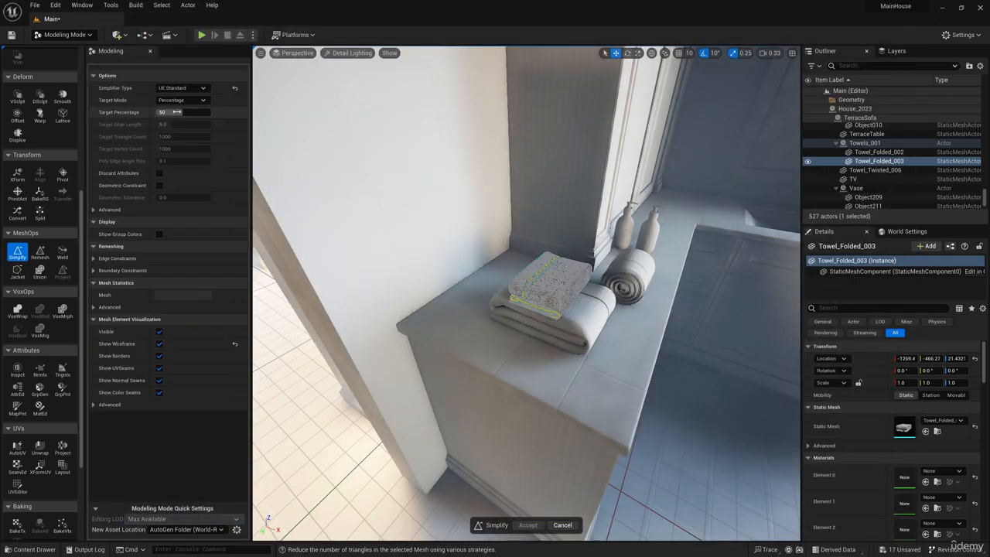
key(f)
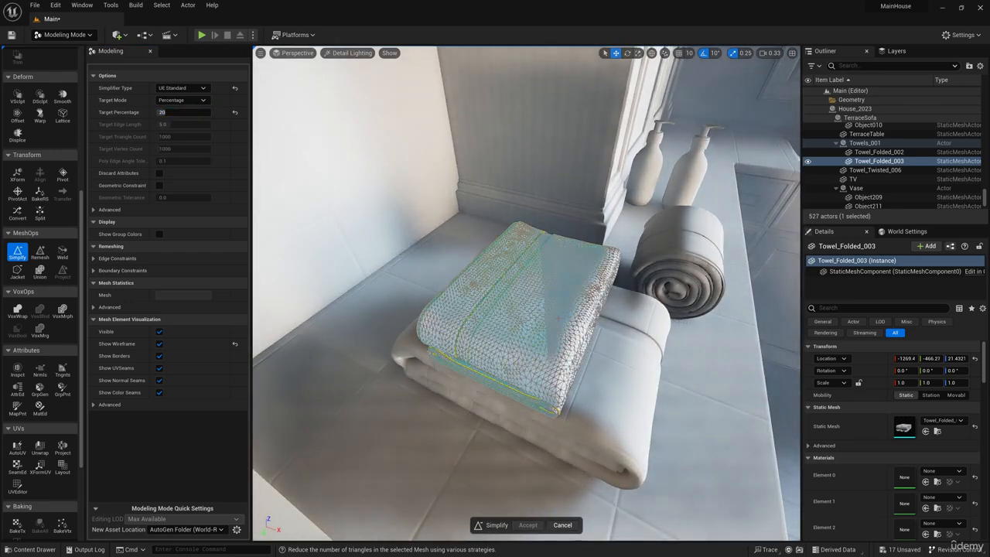
click(528, 525)
right_click(522, 325)
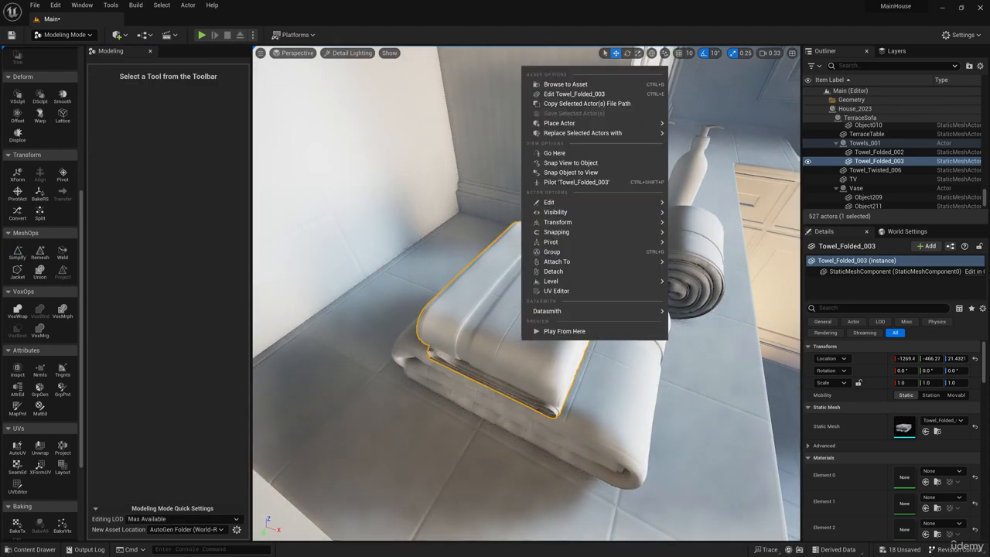
click(560, 94)
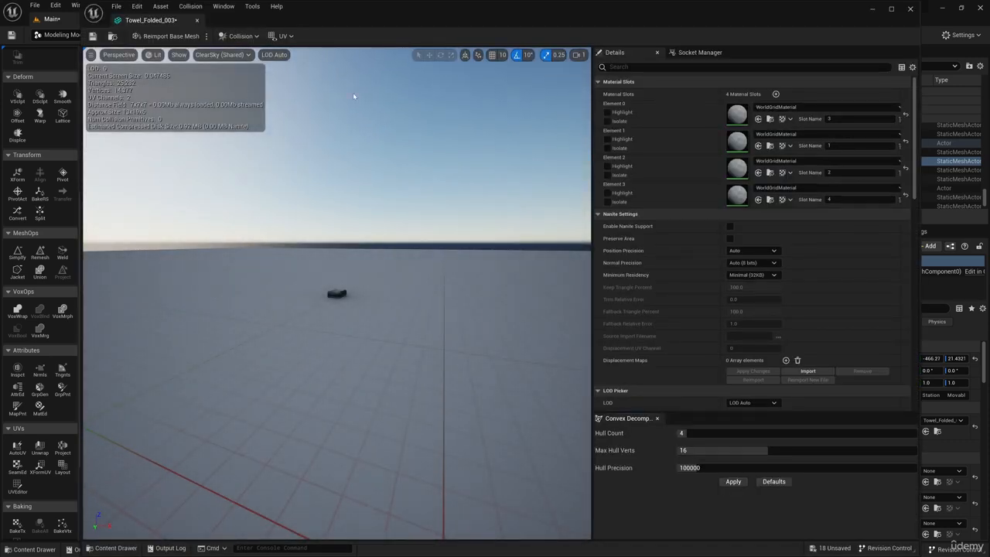
click(910, 9)
- Simplify the lower folded towel Towel_Folded_002 at a target percentage of 20 and accept the result
click(495, 402)
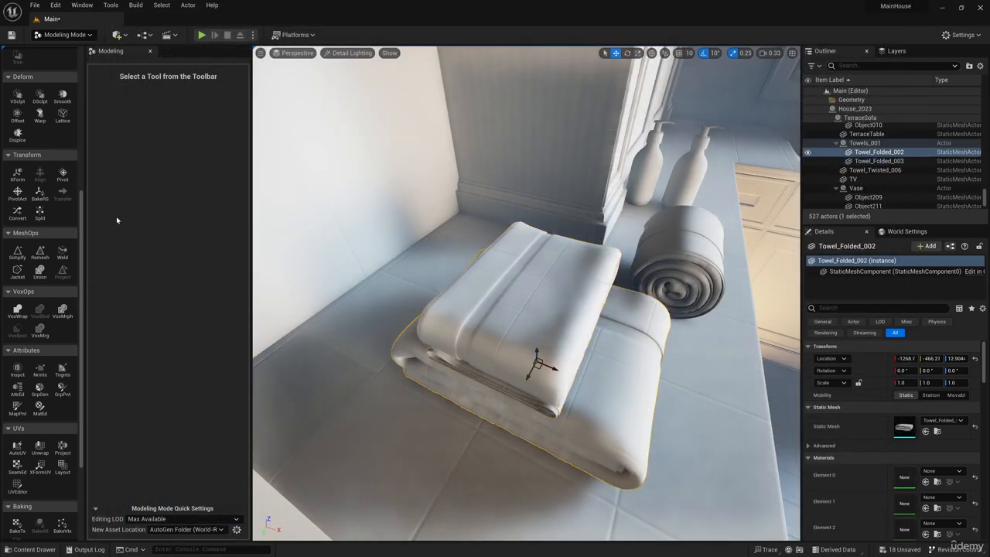
click(18, 253)
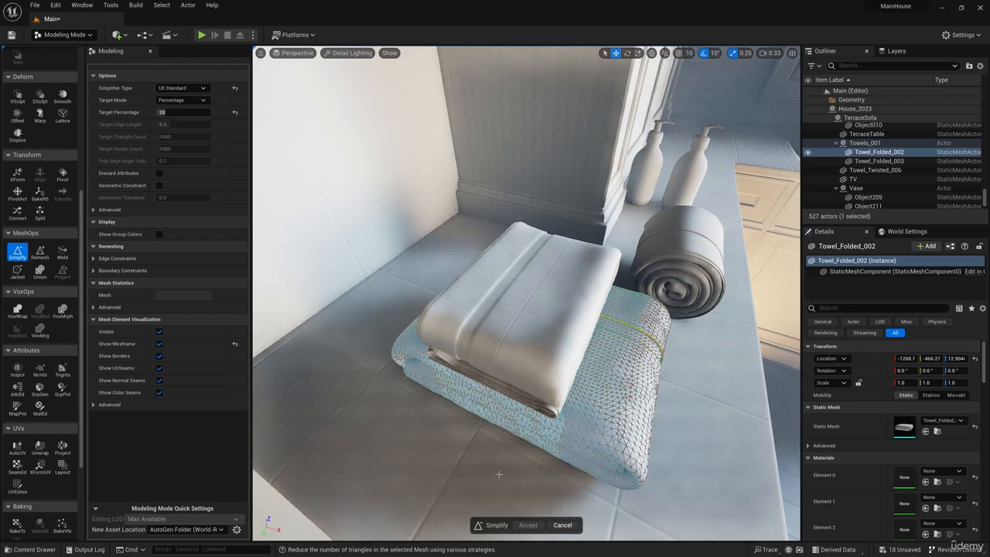
click(527, 525)
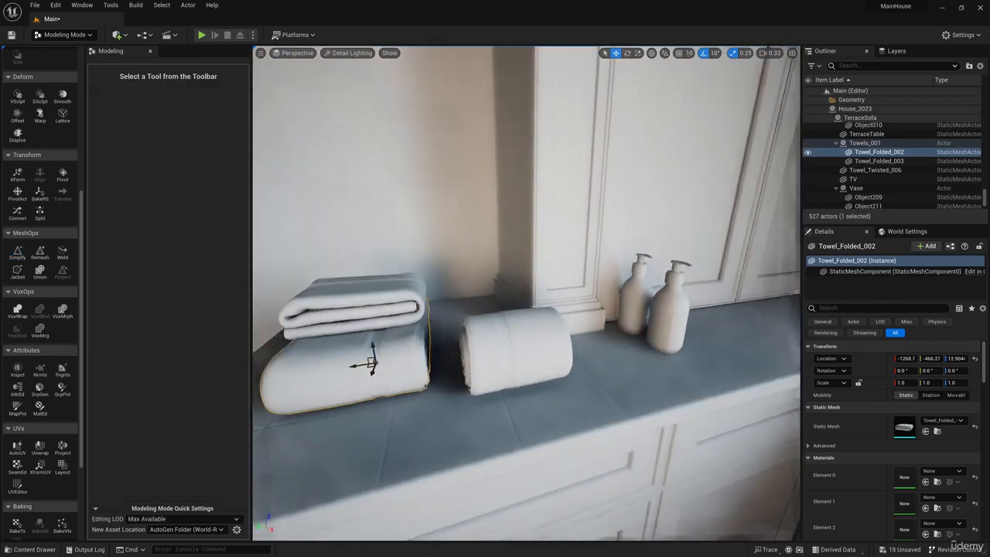
- Simplify the rolled towel Towel_Twisted_006 at a target percentage of 20 and accept the result
click(558, 357)
click(17, 251)
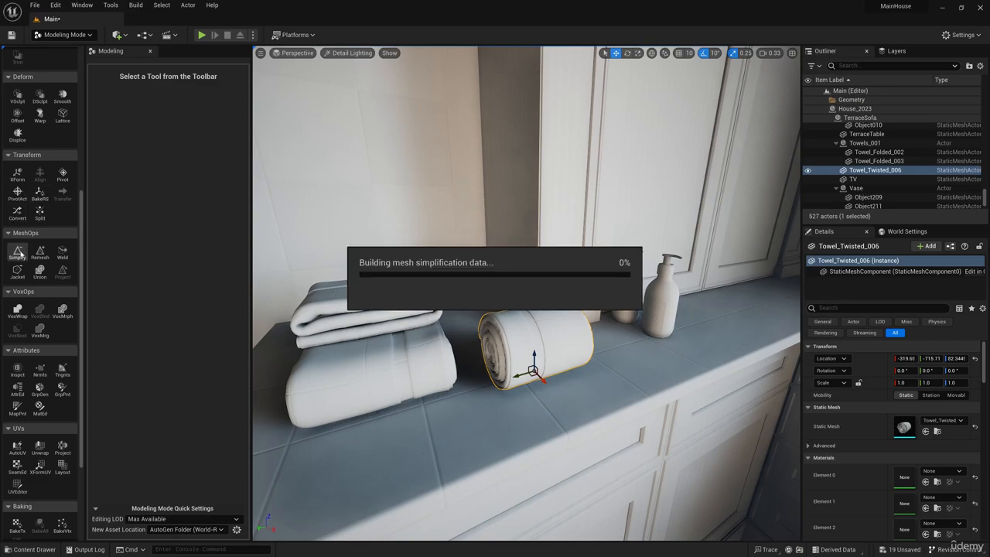
key(f)
right_drag(509, 482, 514, 533)
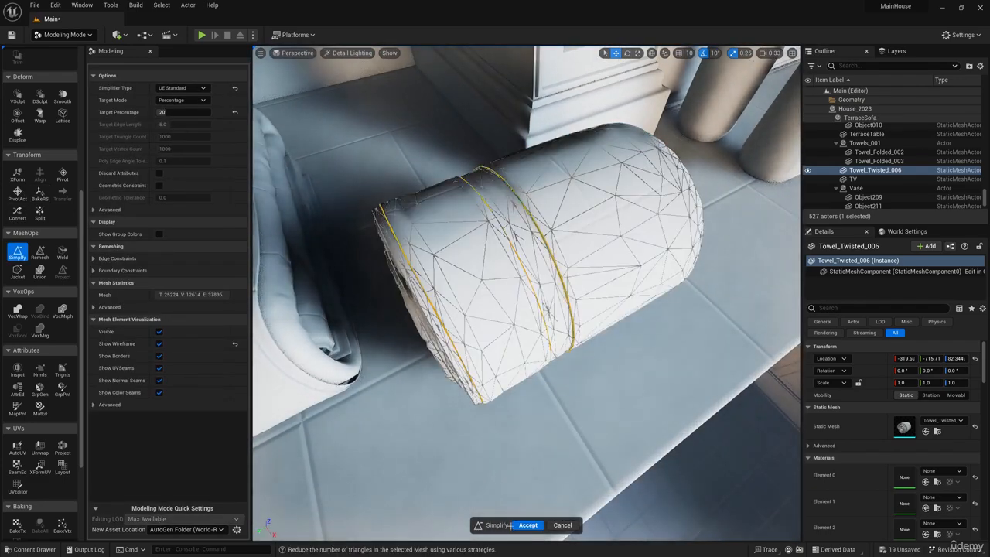
click(528, 525)
- Select the bathtub mixer Roca_carmen_mixer and inspect its mesh density in Wireframe view
right_drag(520, 495, 405, 461)
mouse_move(440, 394)
right_down()
mouse_move(456, 426)
mouse_move(426, 421)
mouse_move(452, 433)
mouse_move(440, 394)
right_up()
click(440, 394)
click(348, 53)
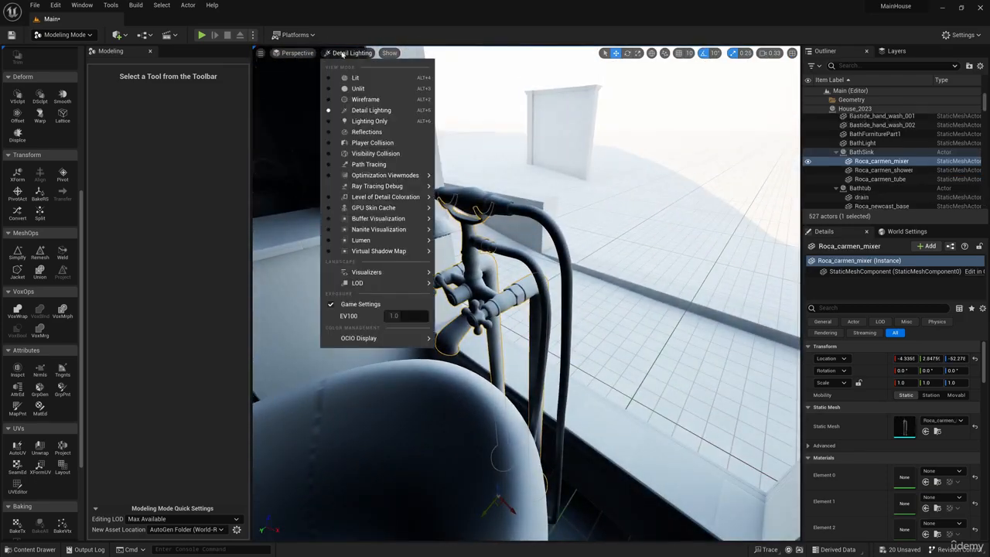
click(359, 101)
right_drag(437, 232, 455, 268)
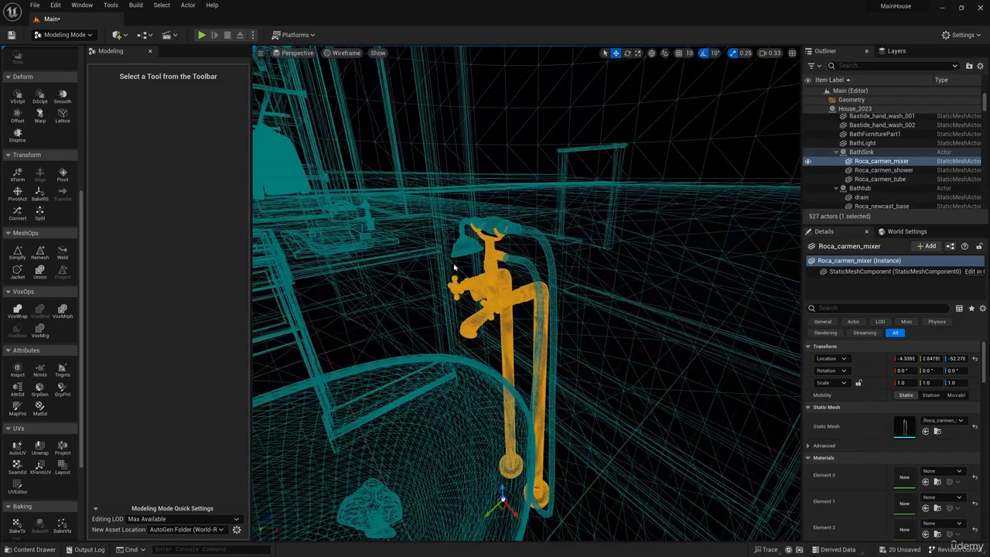
- Simplify Roca_carmen_mixer at a target percentage of 40, return to Detail Lighting to check its shape, and accept the result
click(17, 252)
click(183, 112)
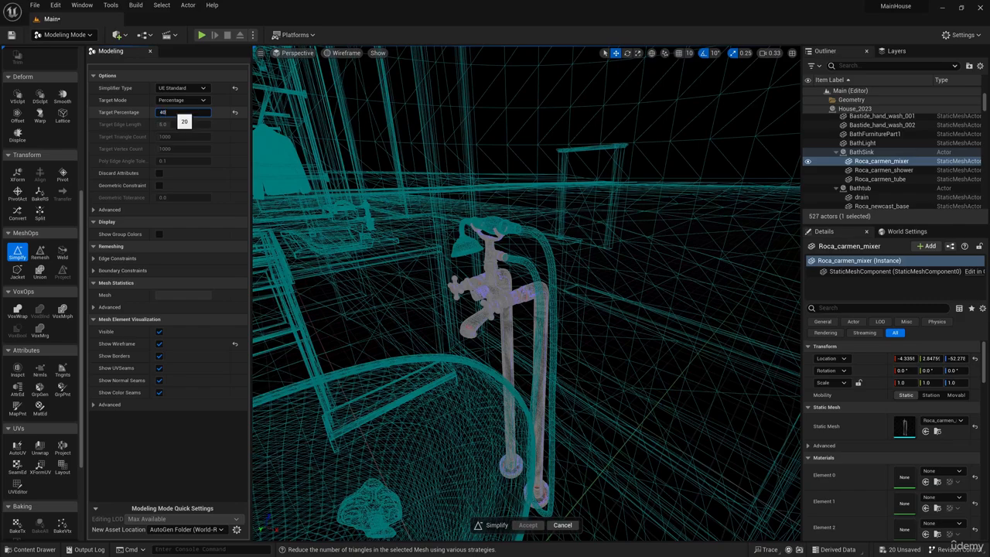
click(346, 53)
click(365, 110)
mouse_move(436, 232)
right_down()
mouse_move(425, 246)
mouse_move(427, 233)
right_up()
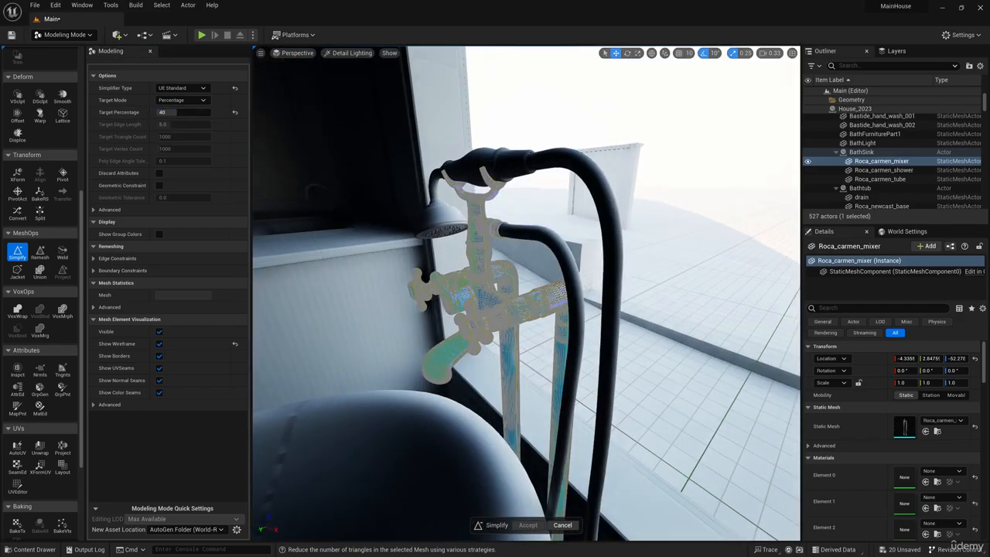
mouse_move(427, 234)
alt+mouse_down()
mouse_move(587, 240)
mouse_move(433, 251)
alt+mouse_up()
click(528, 525)
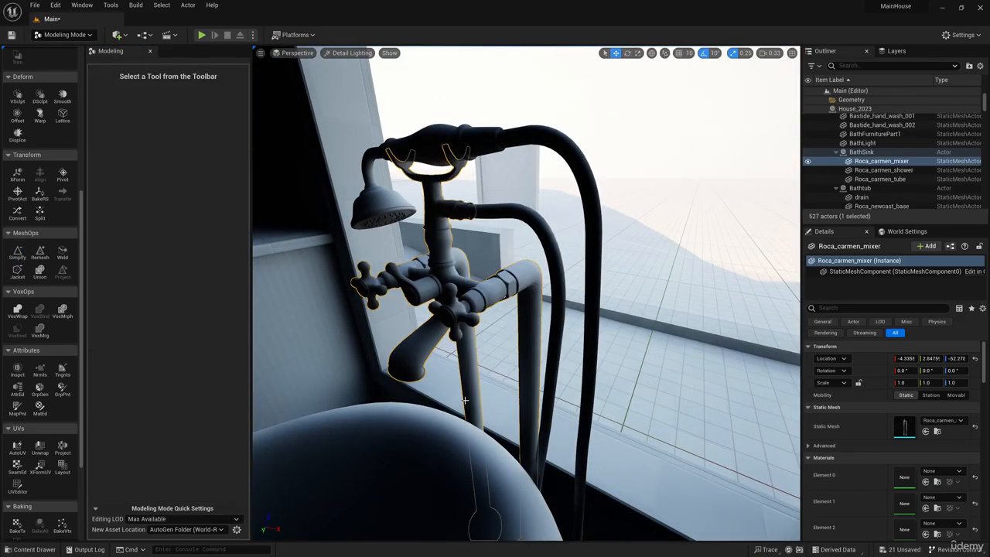
- Simplify the shower head Roca_carmen_shower at a target percentage of 40 and accept the result
alt+drag(465, 399, 433, 344)
click(467, 346)
click(17, 252)
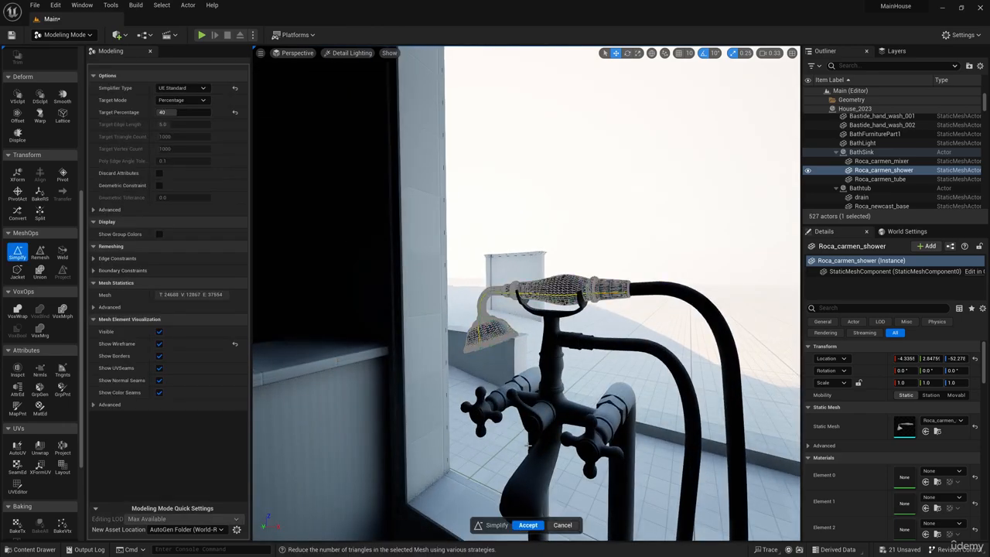
click(528, 525)
- Inspect the mesh density of the bathtub fixtures and drain pipe in Wireframe view, and return to Detail Lighting
alt+drag(528, 433, 658, 483)
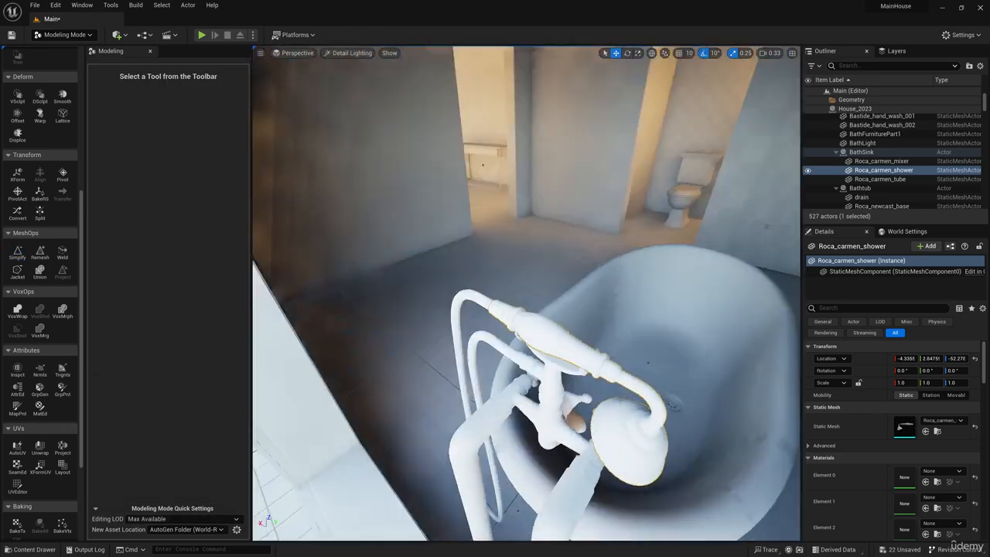
right_drag(526, 309, 541, 371)
click(350, 53)
click(364, 99)
right_drag(464, 232, 534, 256)
click(353, 53)
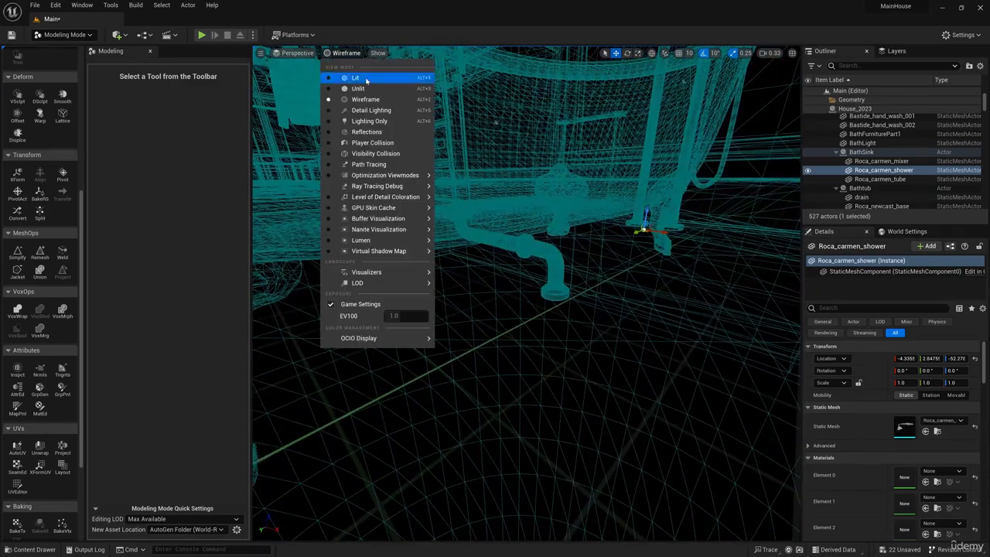
click(366, 111)
- Simplify the drain pipe under the bathtub at a target percentage of 20 and accept the result
click(550, 259)
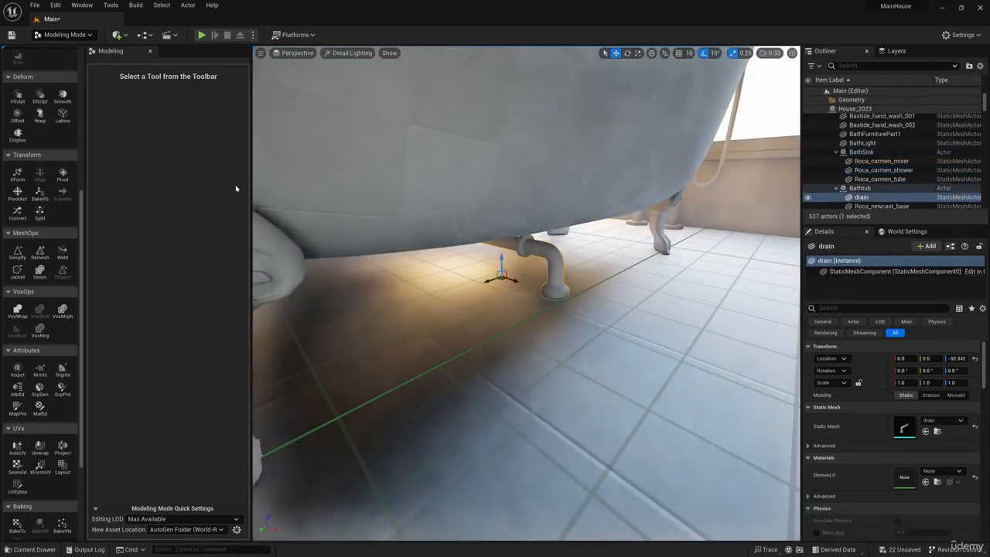
click(18, 253)
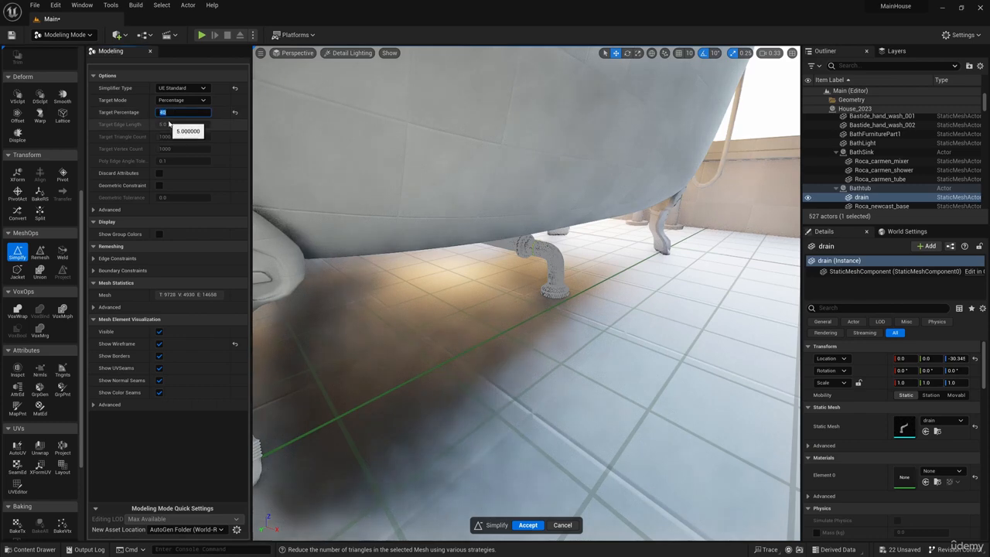
right_drag(449, 257, 471, 232)
text(20)
key(Return)
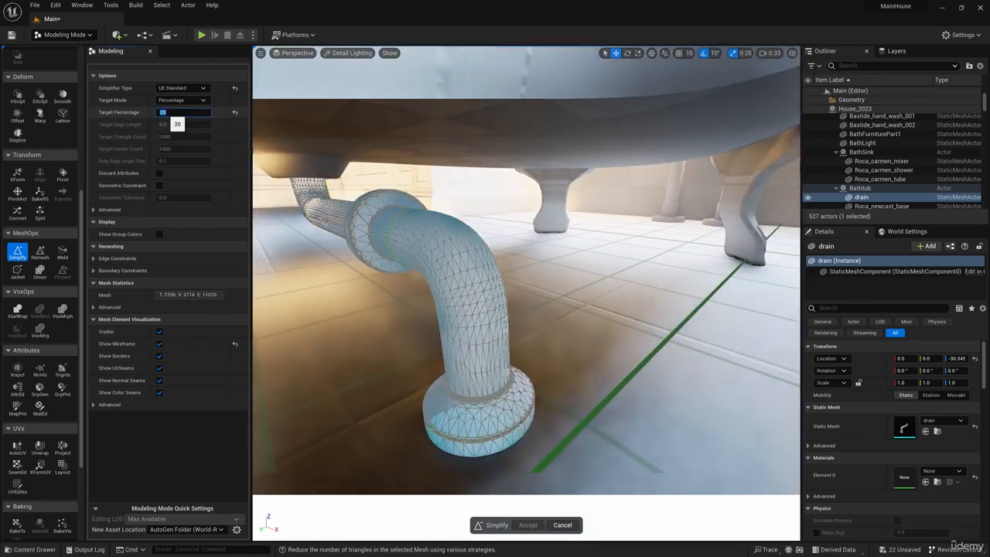
click(528, 525)
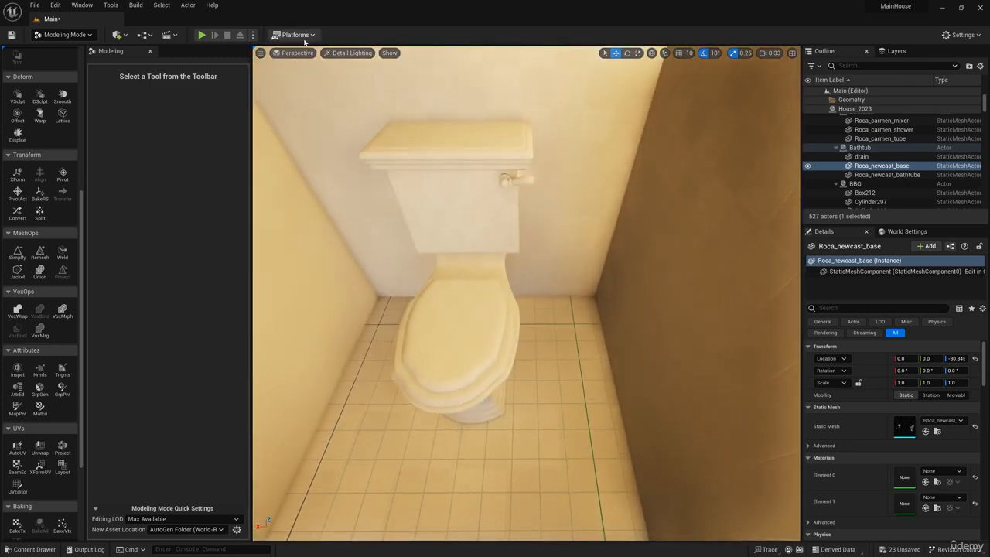
- Open the toilet mesh default005 in its mesh editor to check its triangle count, and close the editor
key(alt+4)
right_click(479, 205)
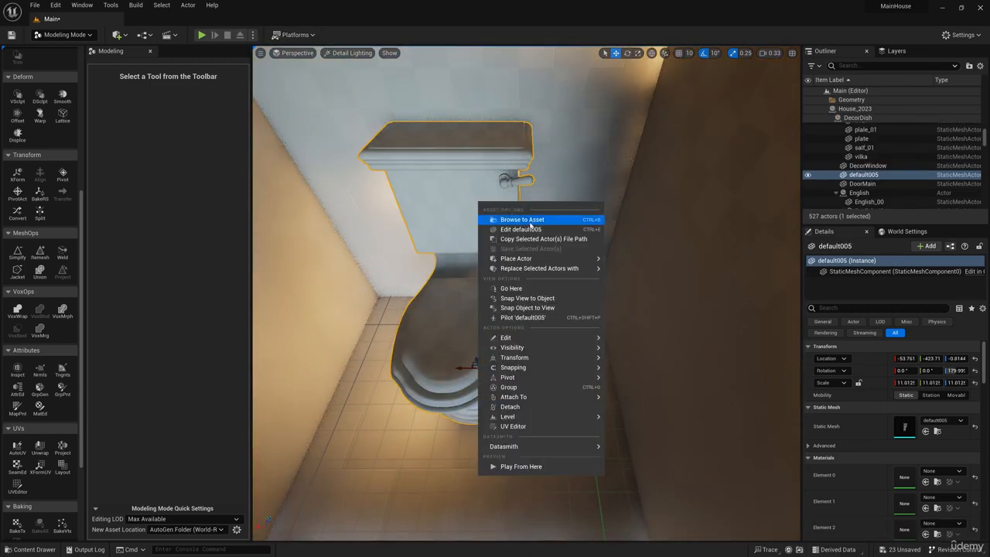
click(531, 229)
click(912, 10)
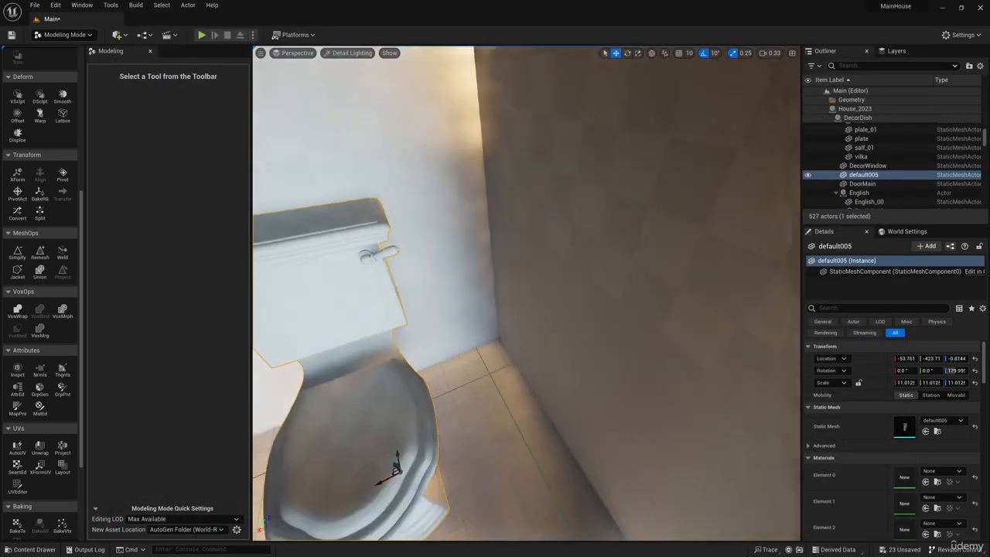
- Select the row of shower controls Object213 and check its triangle count in the mesh editor
right_drag(506, 325, 533, 363)
click(506, 324)
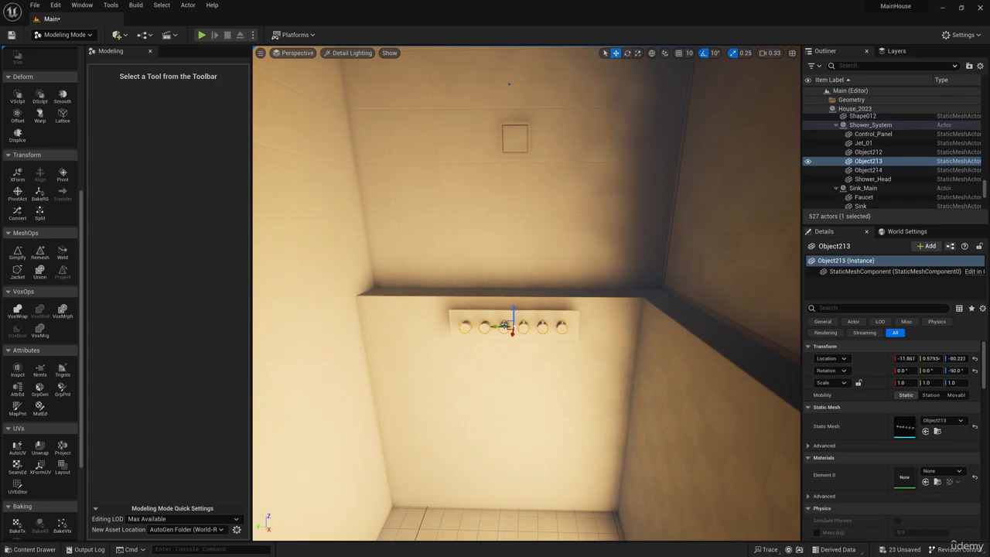
right_click(506, 324)
click(541, 80)
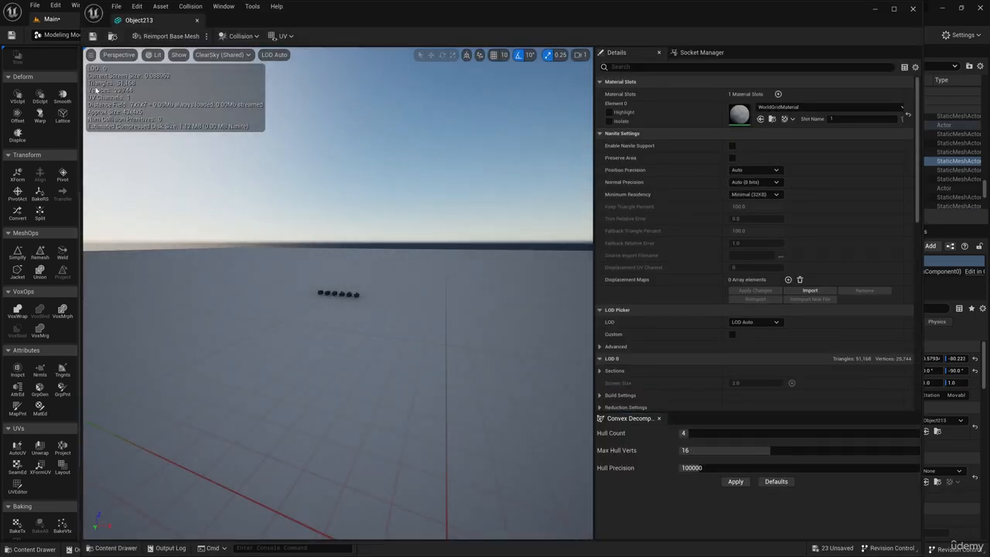
click(913, 9)
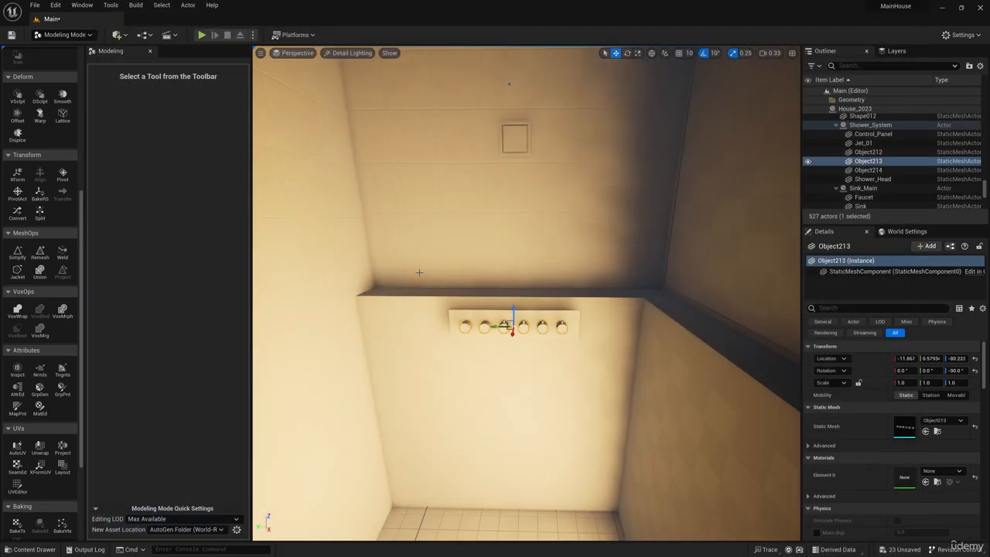
- Simplify the shower controls Object213 and accept the result
click(16, 253)
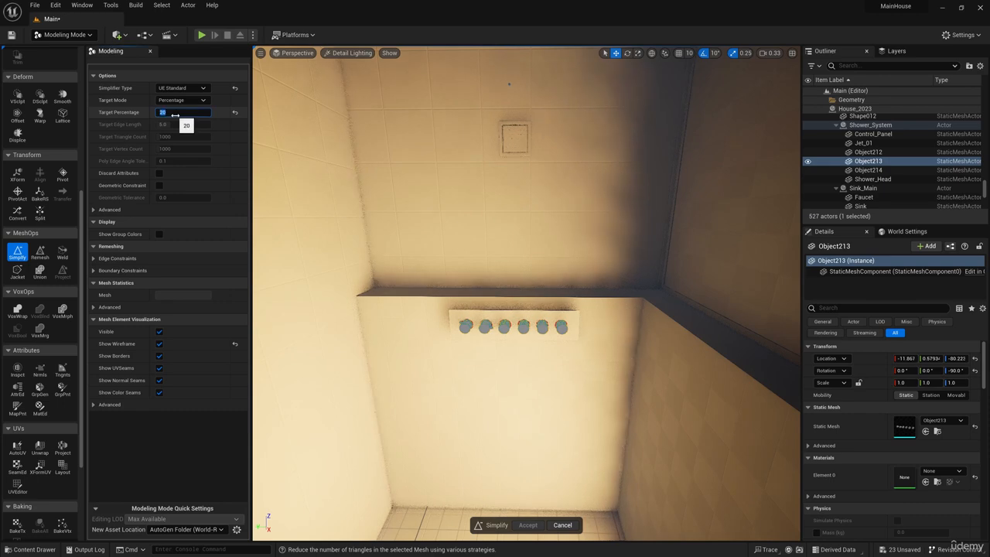
key(w)
right_drag(495, 325, 484, 348)
right_drag(493, 396, 518, 419)
- Select the perforated shower wall plate Object212 and check its triangle count in the mesh editor
click(519, 347)
key(w)
right_drag(520, 346, 521, 357)
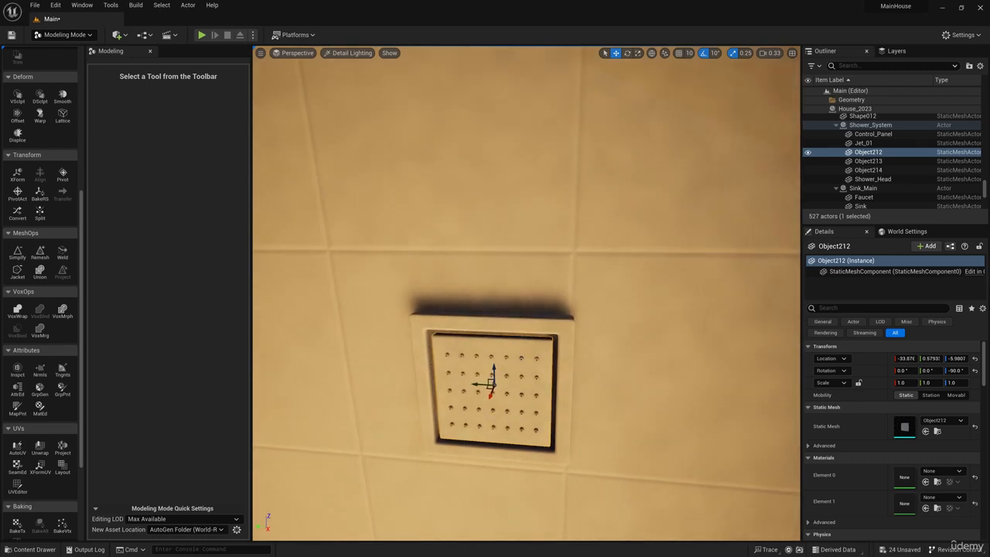
right_click(521, 356)
click(551, 114)
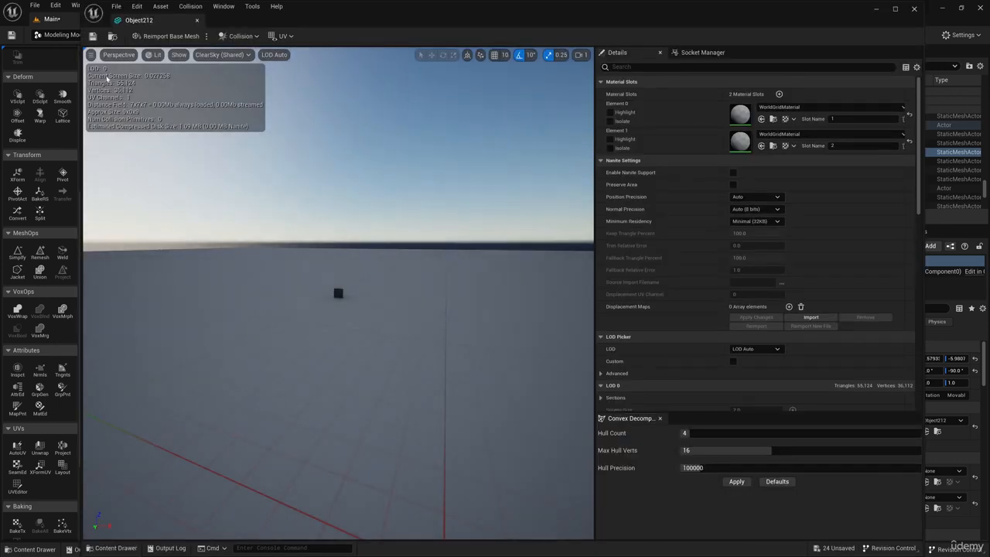
click(914, 8)
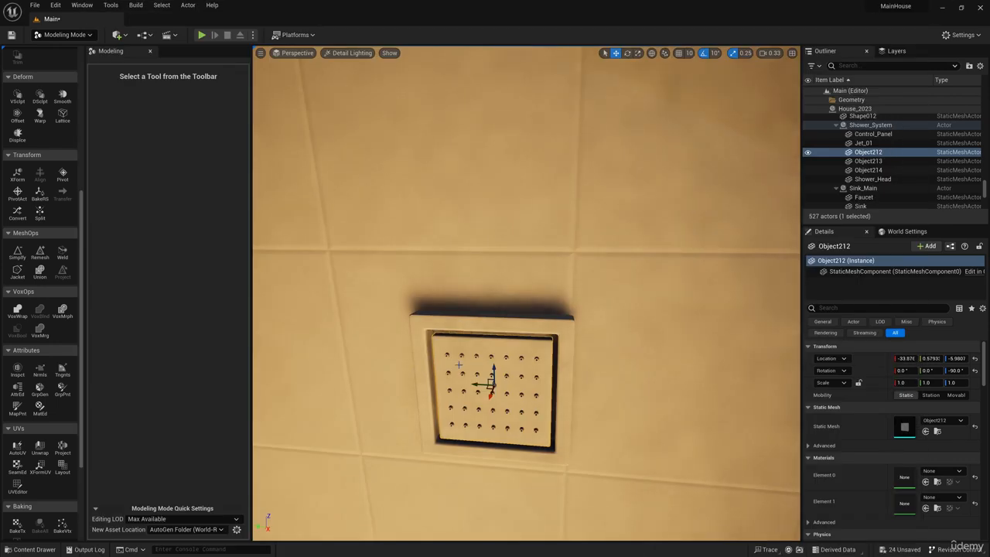
- Simplify the shower wall plate Object212 at a target percentage of 30 and accept the result
click(17, 252)
click(164, 112)
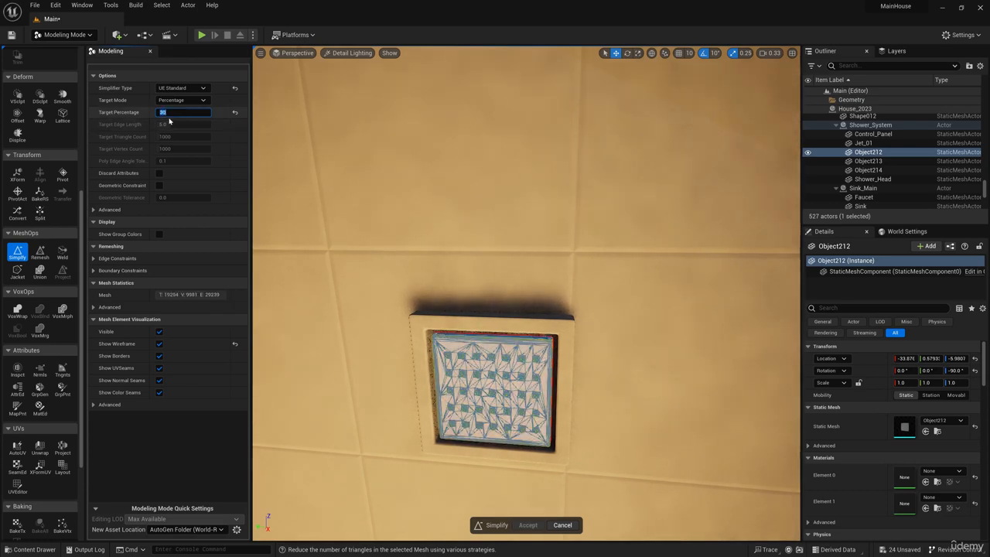
click(527, 524)
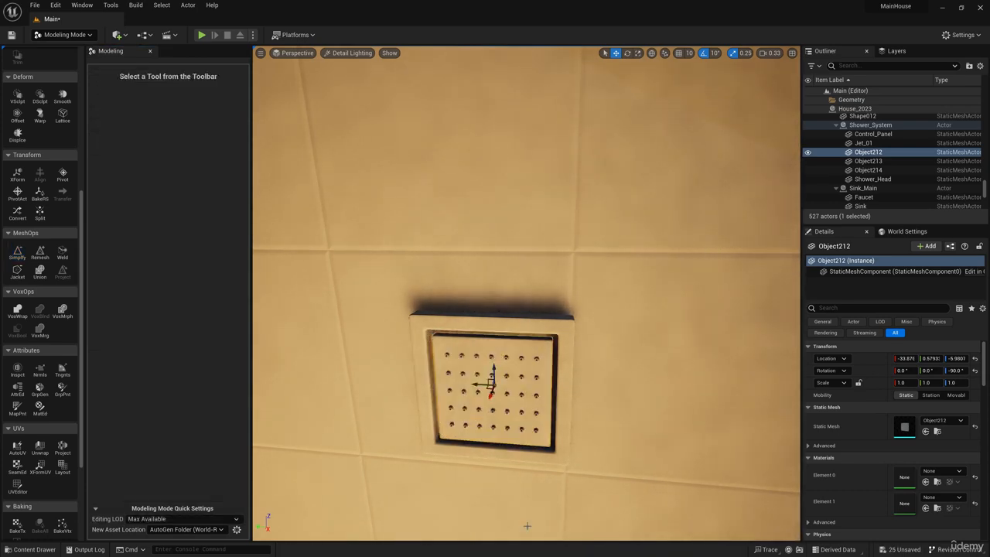
- Check the triangle count of the ceiling shower nozzles Object214, and simplify them at a target percentage of 30, accepting the result
key(f)
right_click(492, 64)
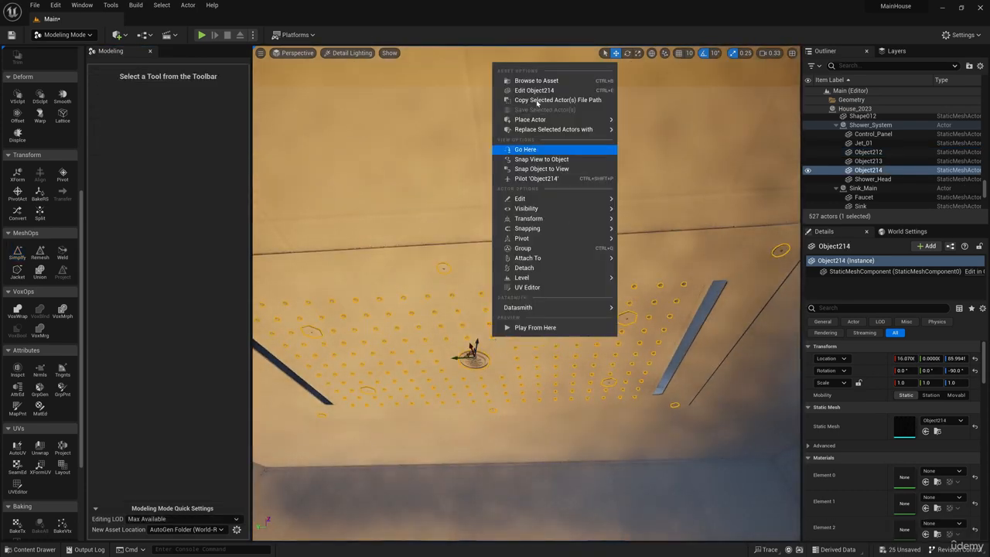
click(536, 90)
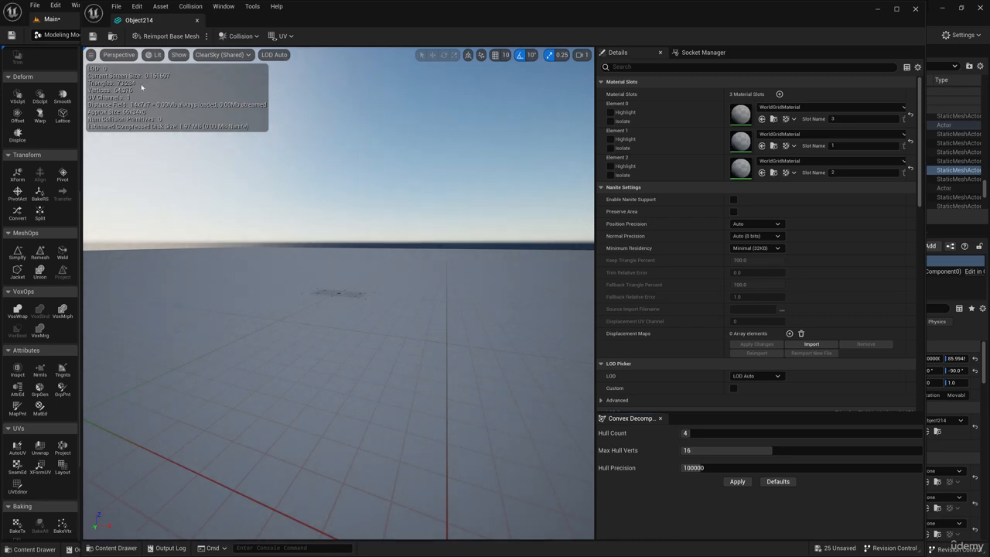
click(916, 9)
click(17, 253)
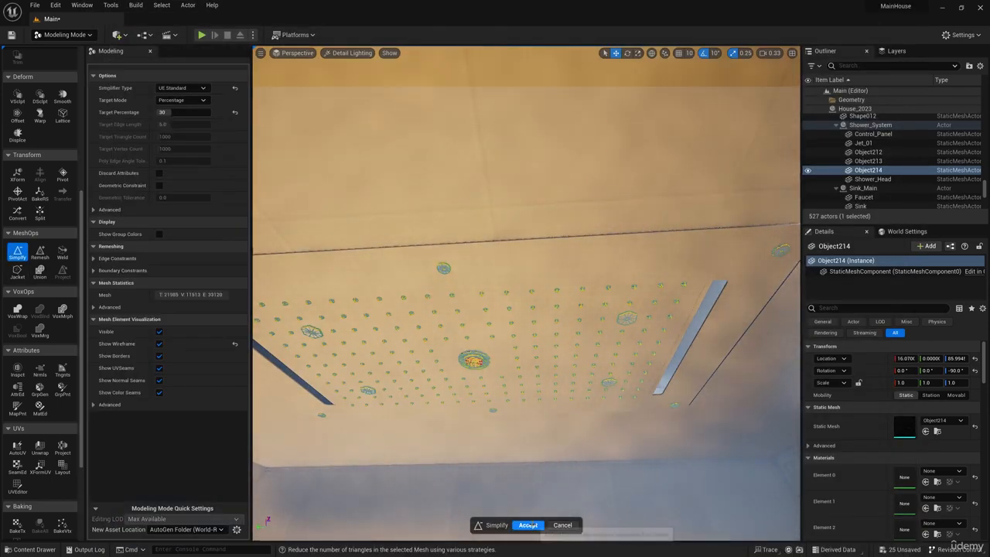
click(528, 525)
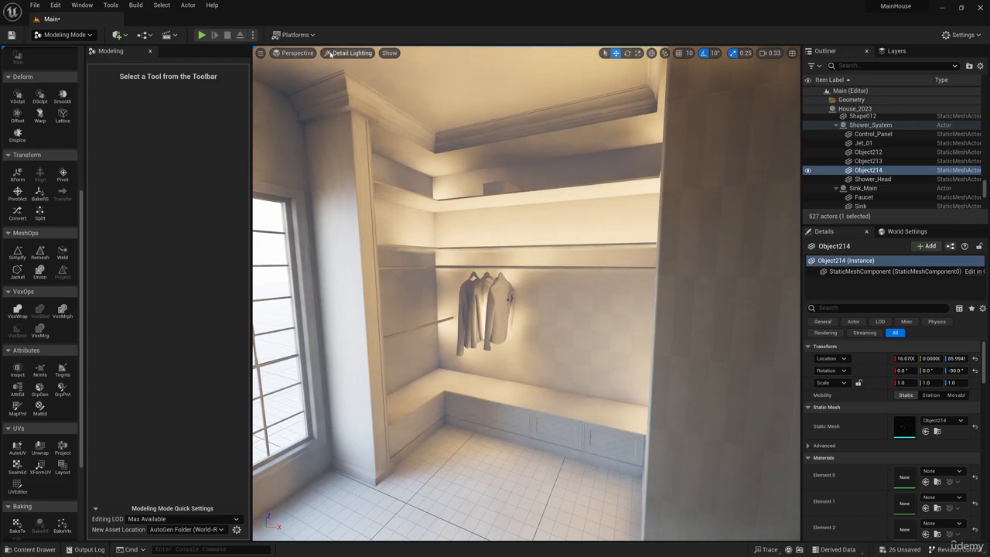
- Inspect the mesh density of the clothes hanging in the wardrobe in Wireframe view
click(330, 53)
key(w)
right_drag(464, 182, 576, 205)
click(352, 54)
click(365, 99)
right_drag(543, 242, 502, 270)
key(w)
- Simplify the hanging shirt default027 at a target percentage of 15 and accept the result
click(543, 243)
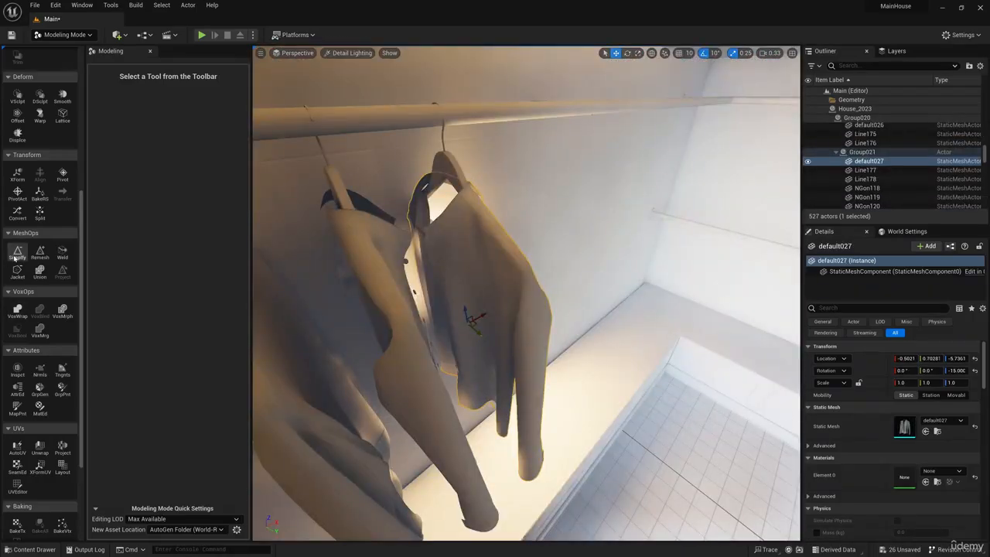
click(16, 255)
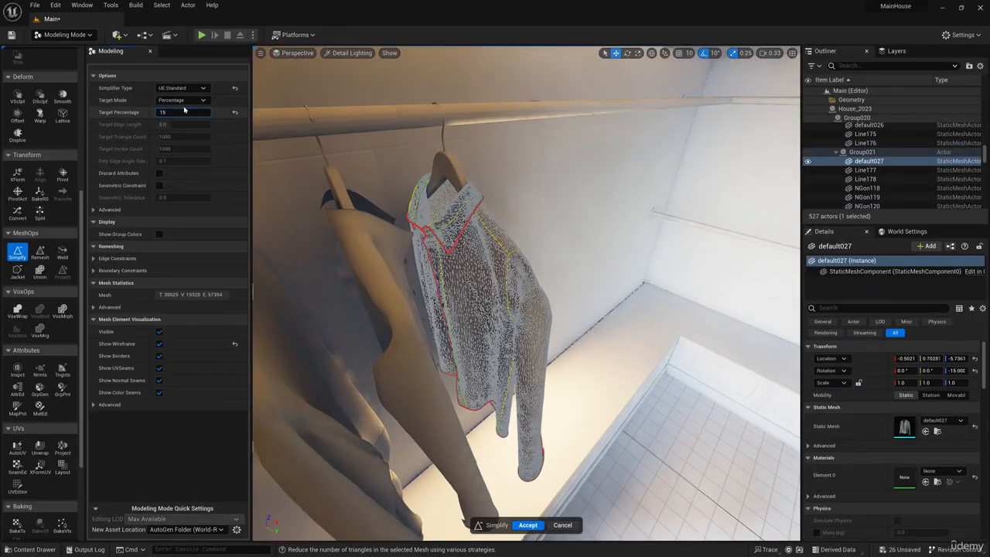
key(Return)
- Open the shirt button NGon123 in the mesh editor to check its triangle count, and close the editor
mouse_move(585, 290)
right_down()
mouse_move(541, 301)
mouse_move(568, 325)
mouse_move(585, 290)
right_up()
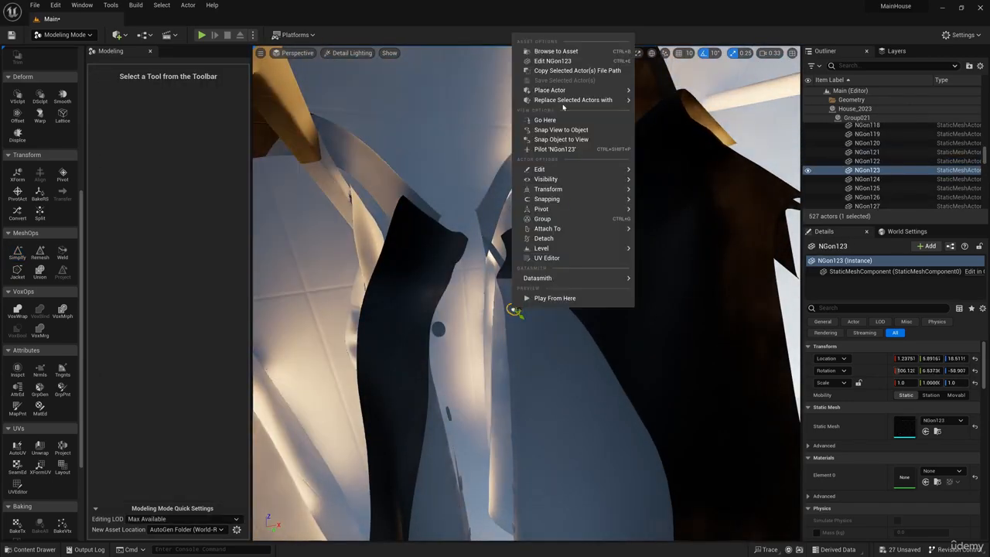
click(555, 61)
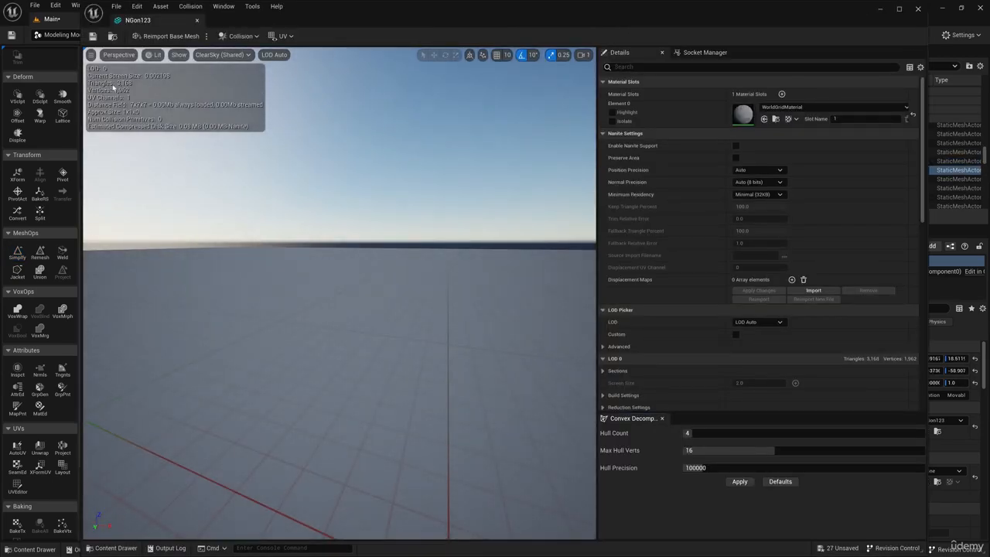
click(919, 9)
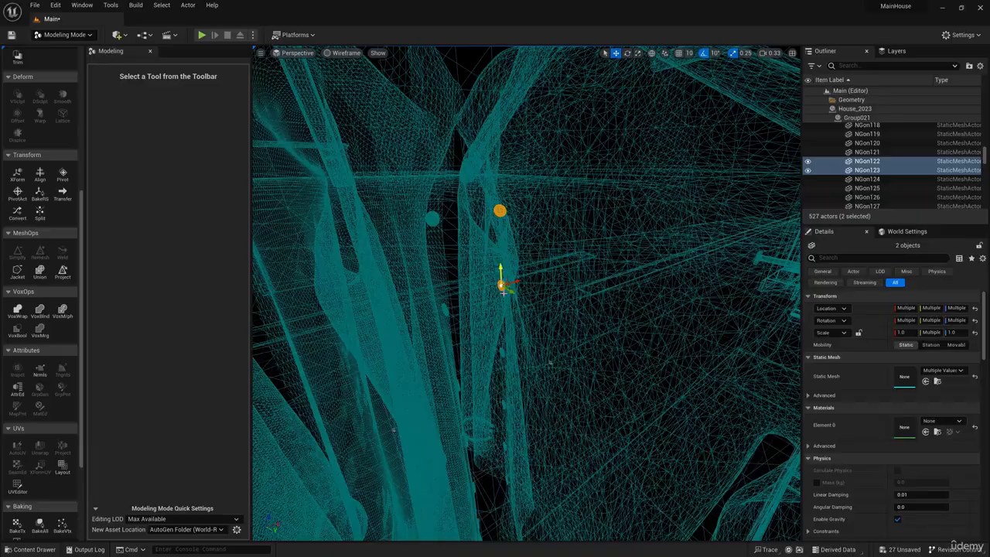
- Select the shirt buttons NGon118 to NGon127 and delete them, applying the reference-breaking confirmation to all
ctrl+click(505, 452)
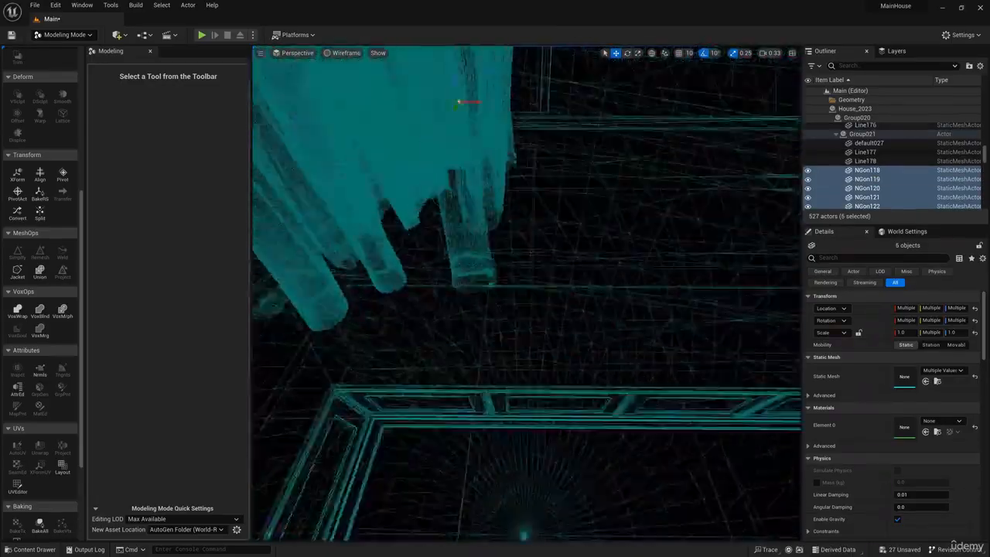
right_drag(505, 433, 499, 371)
ctrl+click(497, 364)
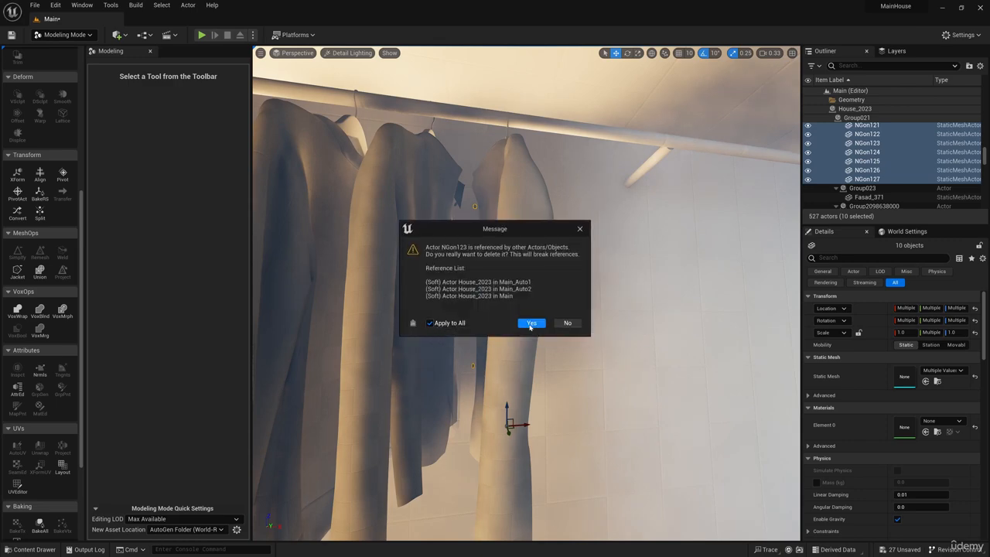
click(530, 324)
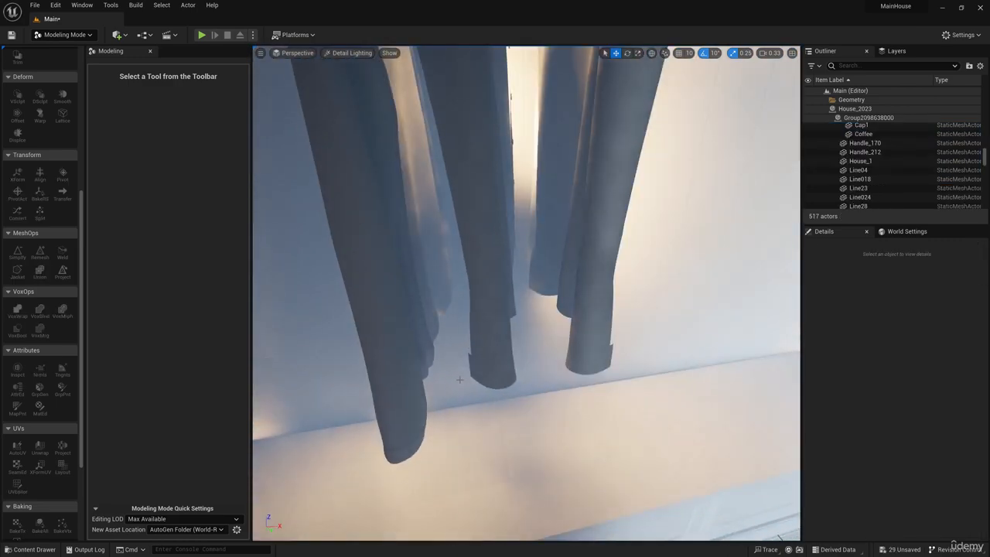
- Select all the buttons of the neighbouring shirt in Group018_2, NGon108 to NGon117, and delete them
click(481, 373)
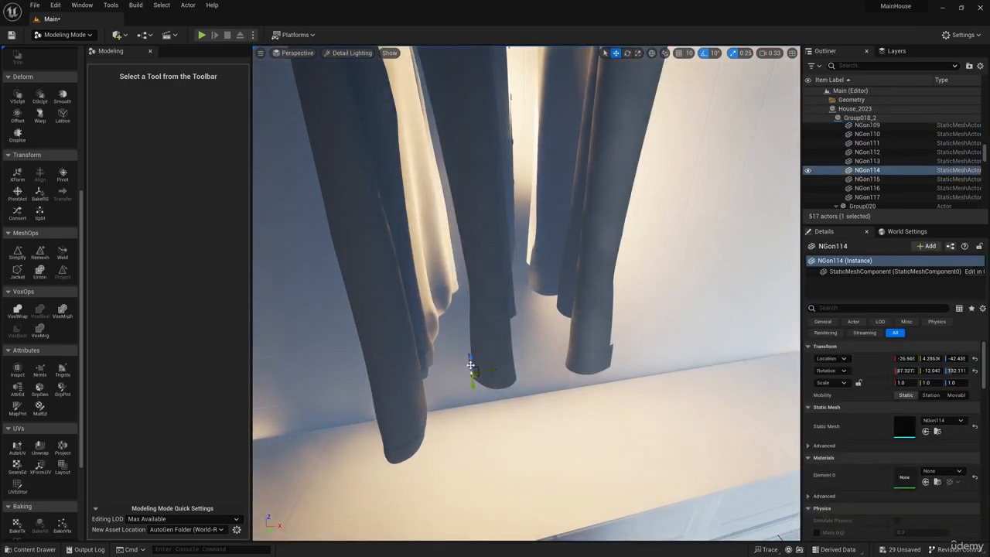
ctrl+click(587, 354)
right_drag(586, 354, 576, 248)
ctrl+click(490, 365)
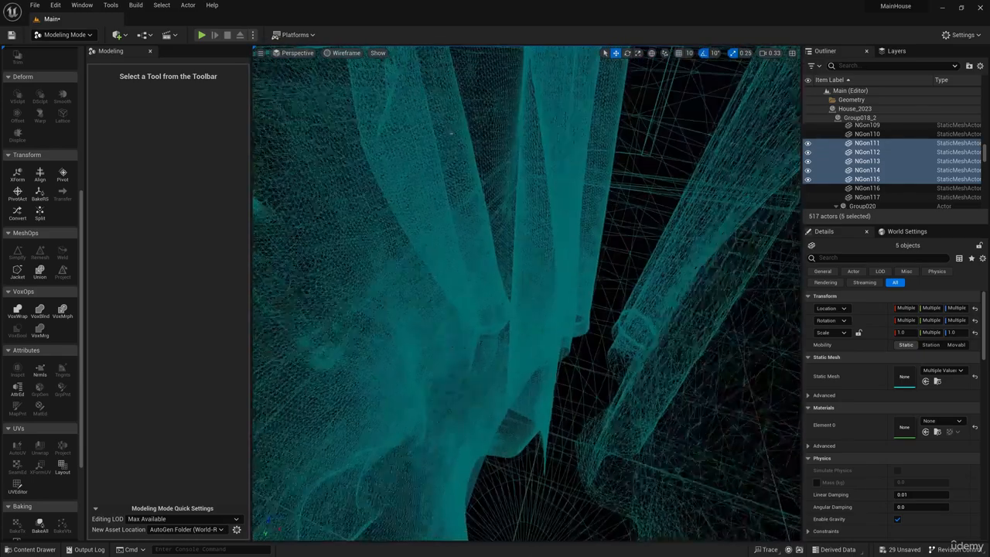
ctrl+click(563, 256)
ctrl+click(552, 354)
ctrl+click(553, 362)
right_drag(554, 362, 553, 310)
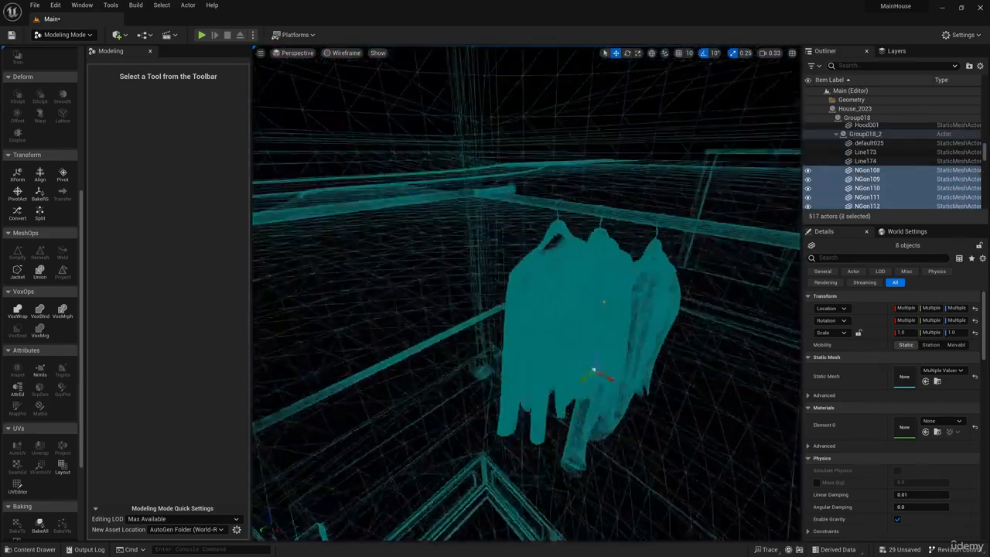
click(535, 324)
right_drag(510, 371, 541, 417)
click(426, 352)
key(Delete)
click(530, 320)
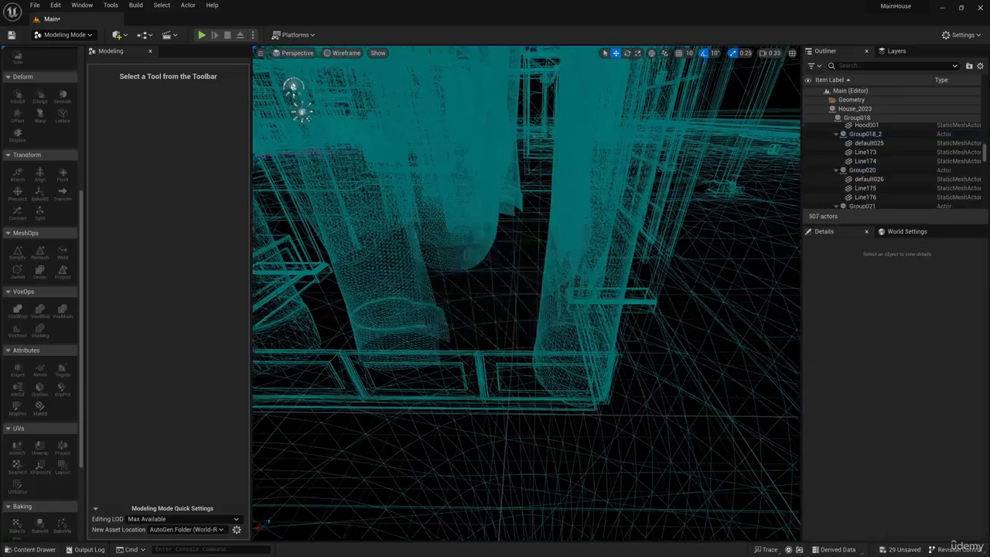
- Switch the viewport to Detail Lighting and simplify the hanging shirt default025 at a target percentage of 15, accepting the result
mouse_move(530, 320)
right_down()
mouse_move(542, 263)
mouse_move(529, 331)
right_up()
click(346, 52)
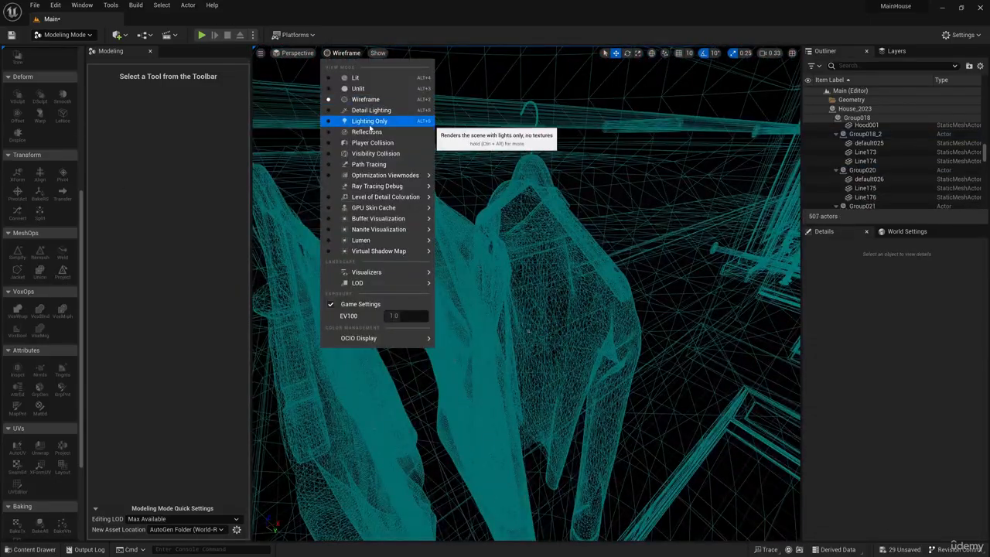
click(364, 112)
click(462, 227)
click(17, 253)
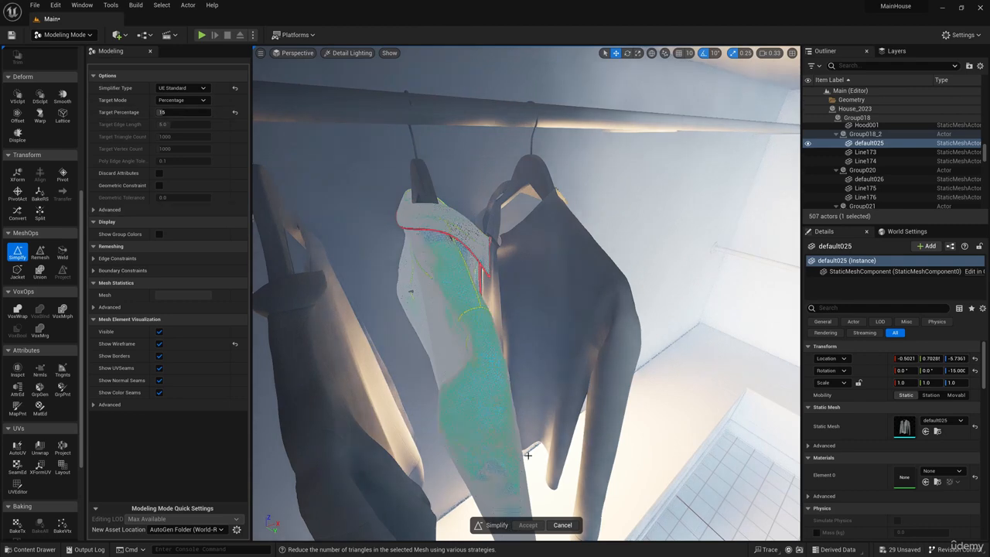
right_drag(526, 332, 495, 309)
right_drag(495, 441, 517, 450)
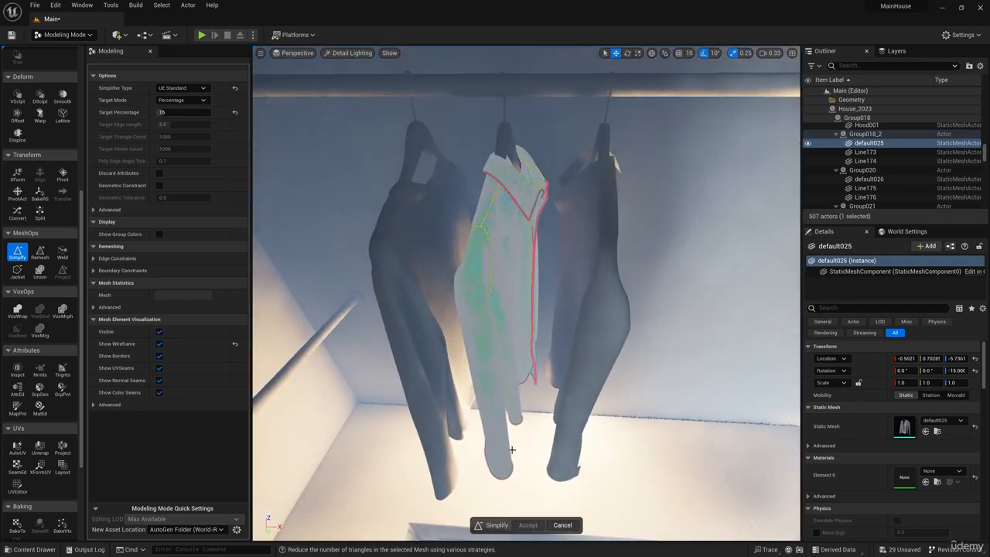
click(528, 527)
- Simplify the adjacent shirt default026 at a target percentage of 15 and accept the result
click(414, 333)
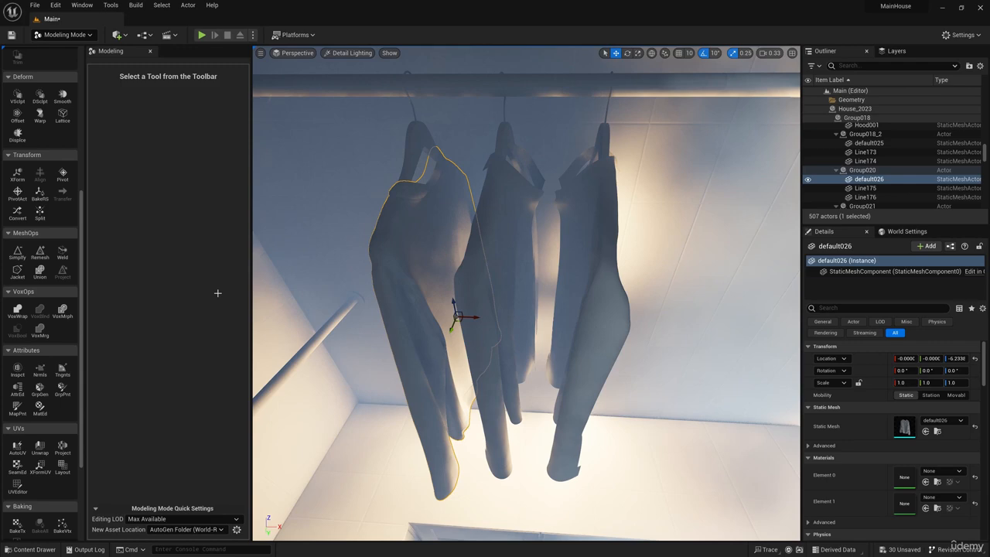
click(25, 255)
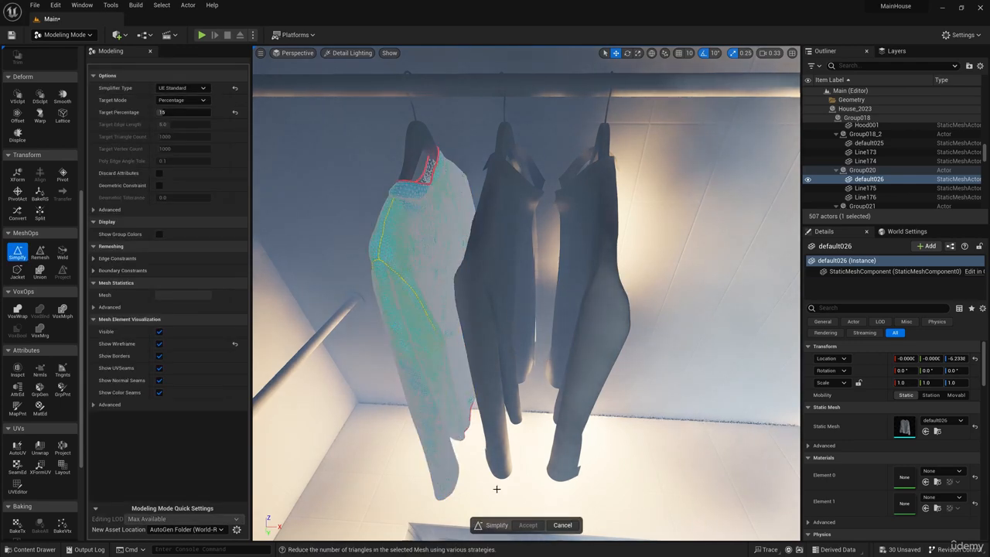
click(525, 525)
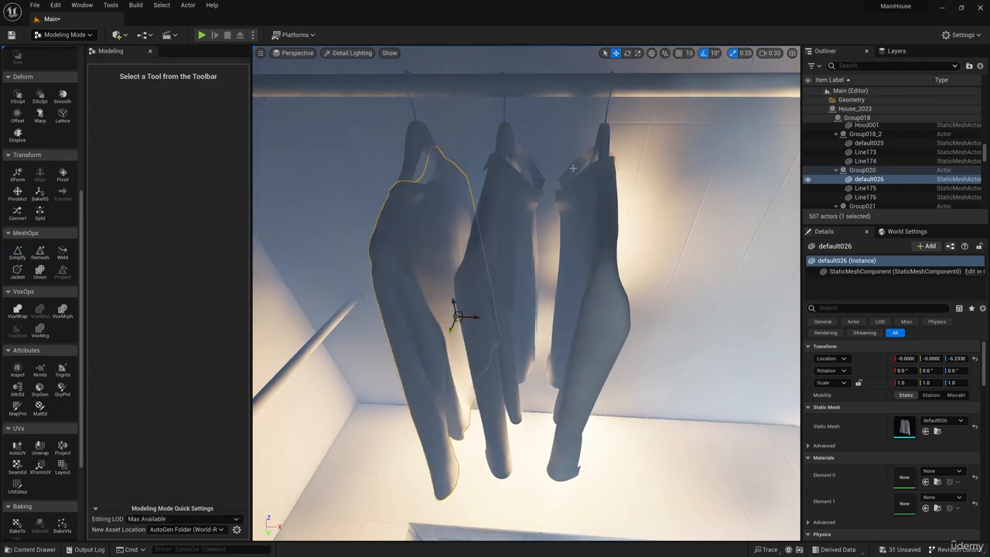
- Select the hanger Line177, examine its mesh density in Wireframe view, and return to Detail Lighting
right_drag(468, 314, 541, 247)
click(550, 211)
click(350, 53)
click(361, 101)
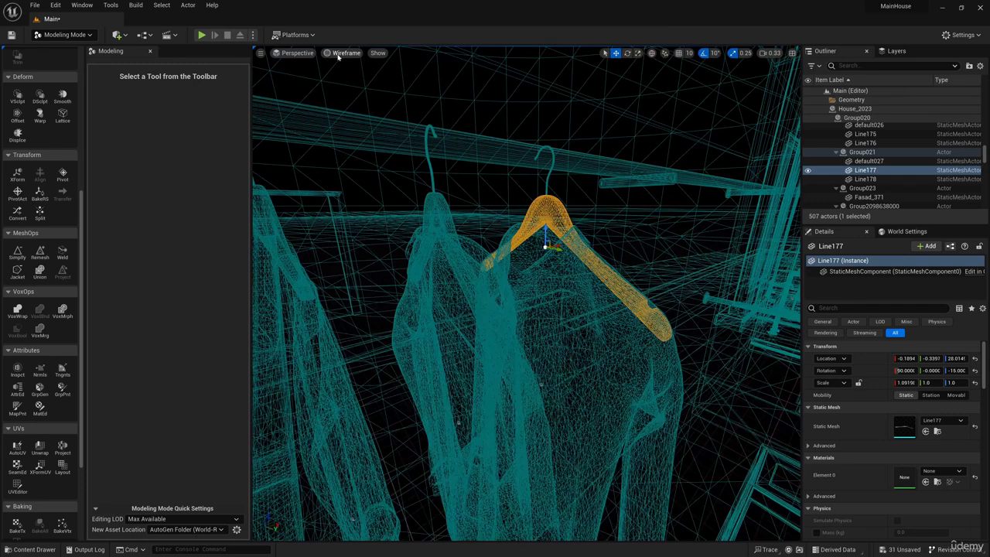
right_drag(440, 221, 473, 181)
click(472, 181)
click(473, 239)
click(338, 55)
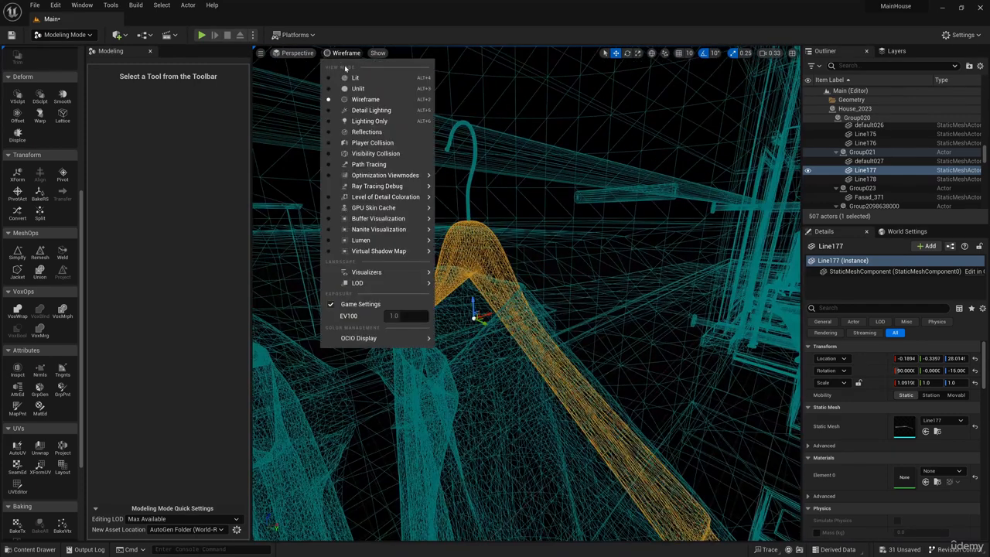
click(364, 110)
- Simplify the hanger Line177 and its hook Line178, raising the target percentage to 25, and accept both results
click(17, 253)
click(181, 112)
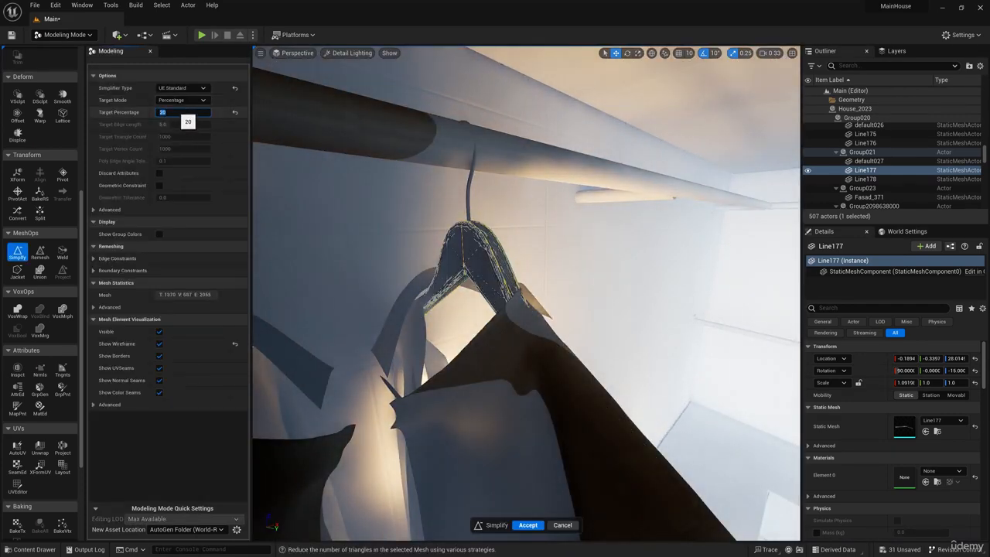
click(527, 526)
click(469, 193)
click(17, 253)
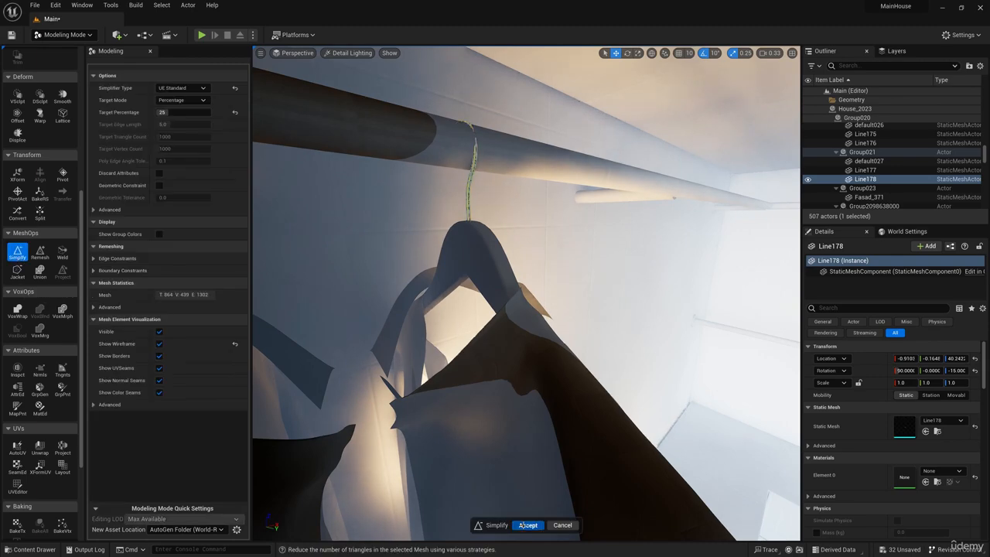
click(528, 526)
- Simplify the middle shirt's hanger Line173 and its hook Line174 at a target percentage of 25
right_drag(527, 433, 518, 317)
click(518, 317)
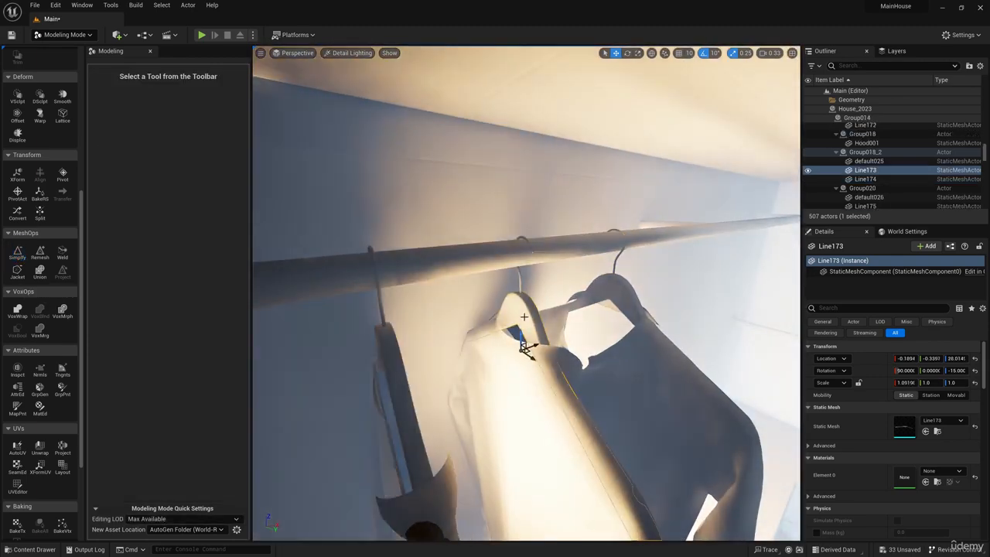
click(17, 253)
click(527, 526)
click(520, 279)
click(17, 253)
click(174, 113)
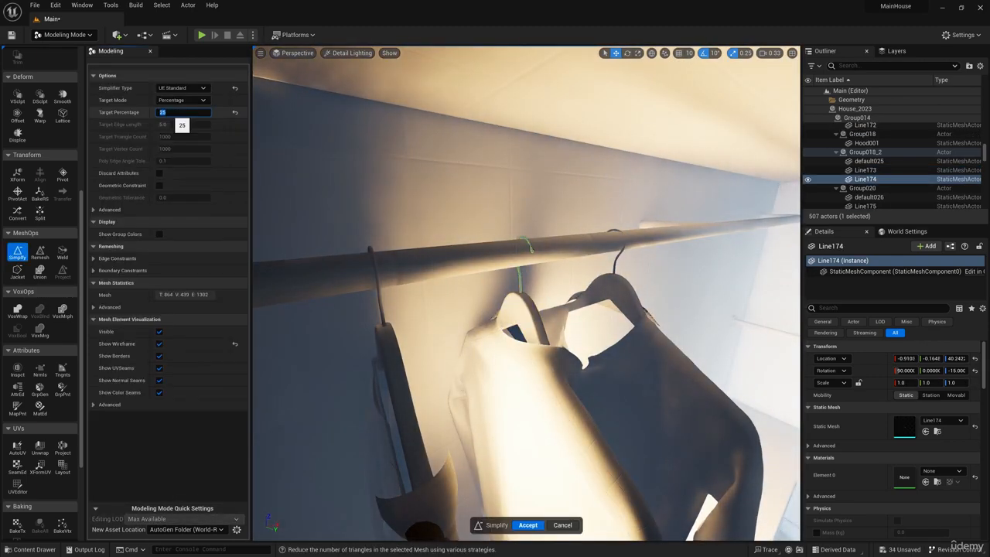
click(527, 525)
- Simplify the remaining shirt's hanger Line175 and the metal hook above it
click(398, 402)
click(17, 253)
click(171, 113)
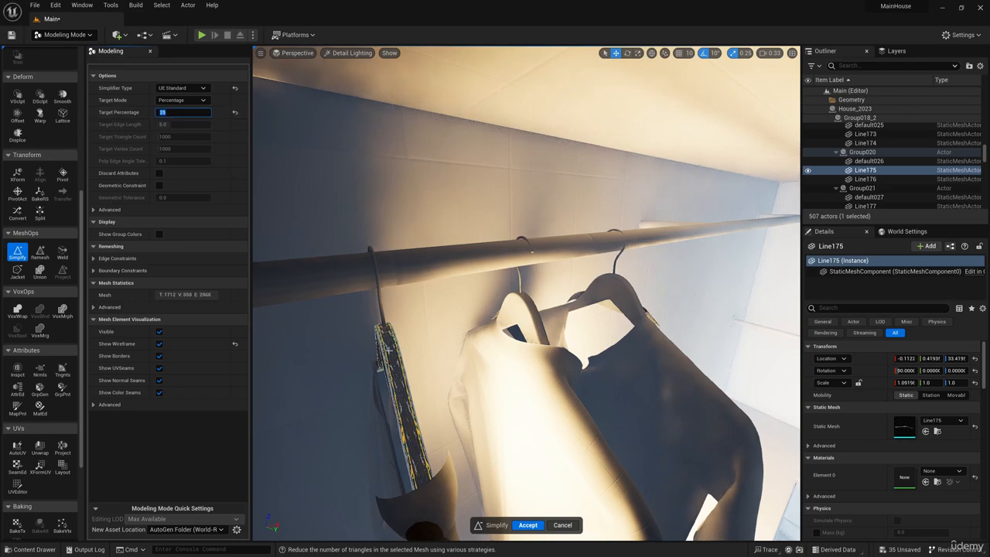
click(527, 525)
click(379, 284)
- Simplify the hanging garment default003 in the other clothes row at a target percentage of 25 and accept the result
right_drag(379, 285, 457, 333)
click(565, 299)
click(17, 253)
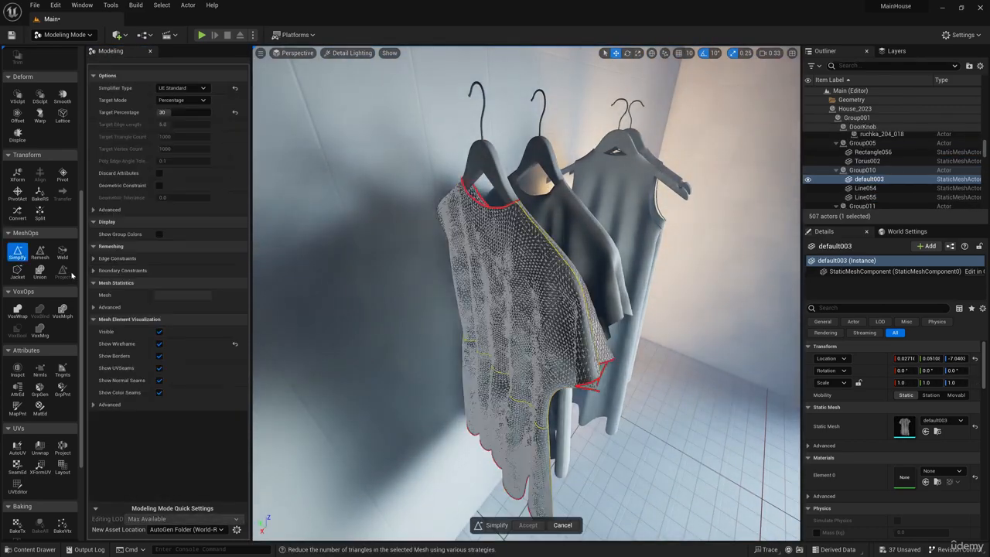
click(164, 113)
text(25)
key(Return)
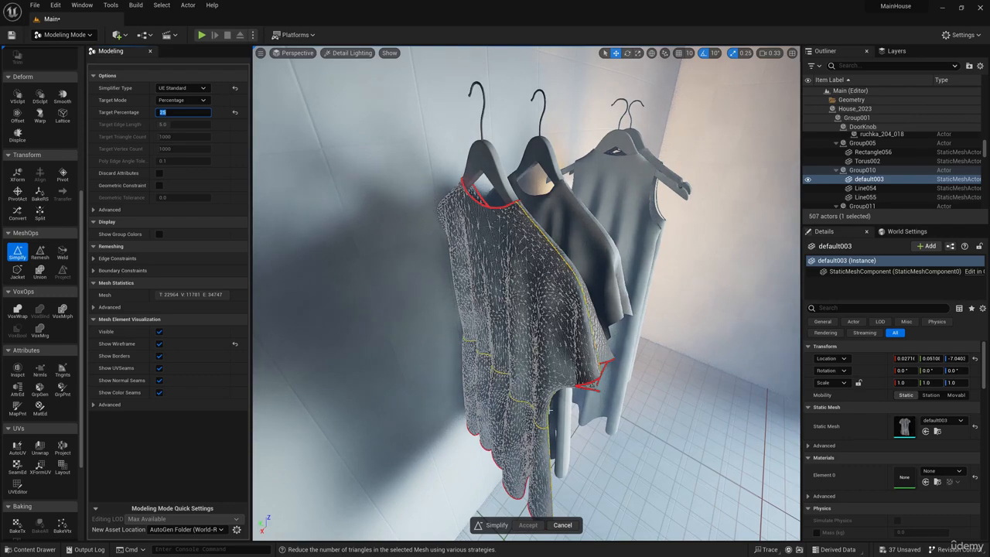
click(530, 525)
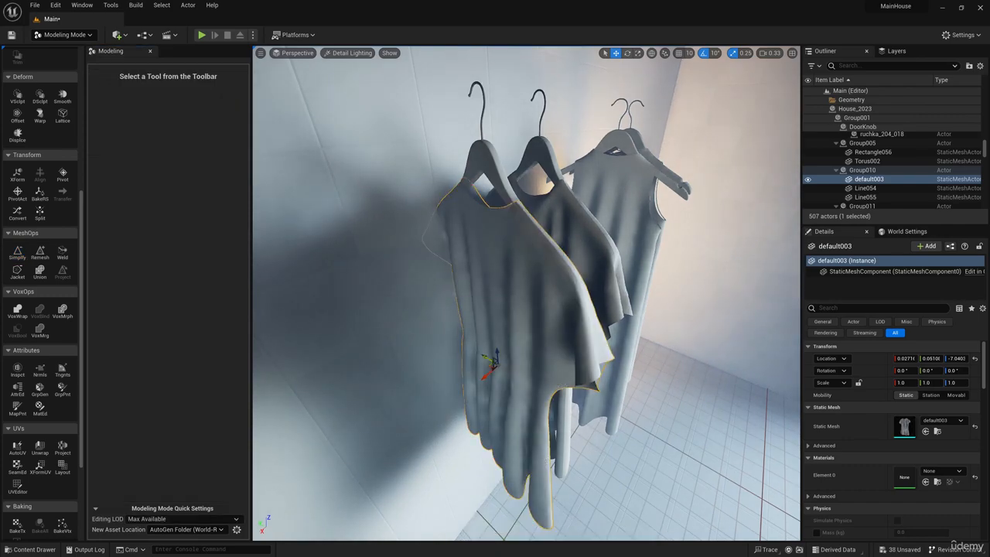
- Simplify the short-sleeved garment hanging directly behind default003 at a target percentage of 25 and accept the result
click(587, 255)
click(17, 253)
right_drag(495, 309, 588, 294)
right_drag(540, 385, 568, 406)
click(529, 525)
- Simplify the two sleeveless dresses default024 and default023 at a target percentage of 25
click(539, 403)
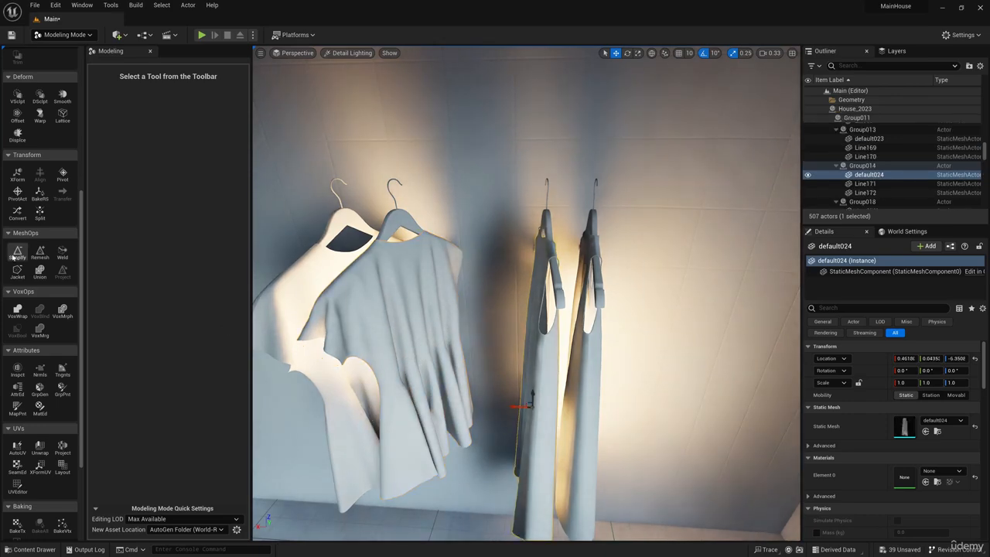
click(17, 253)
right_drag(488, 385, 534, 385)
click(528, 525)
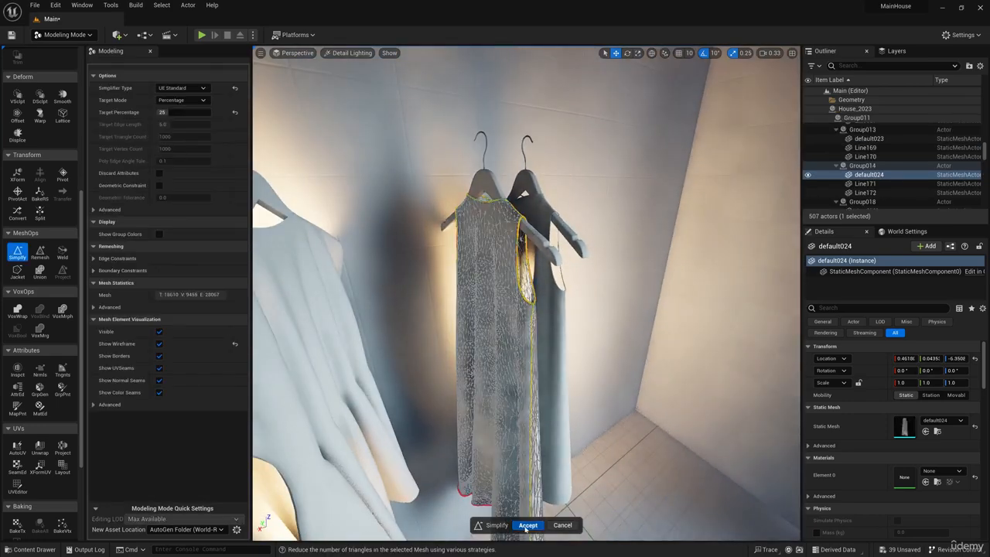
click(519, 360)
click(17, 253)
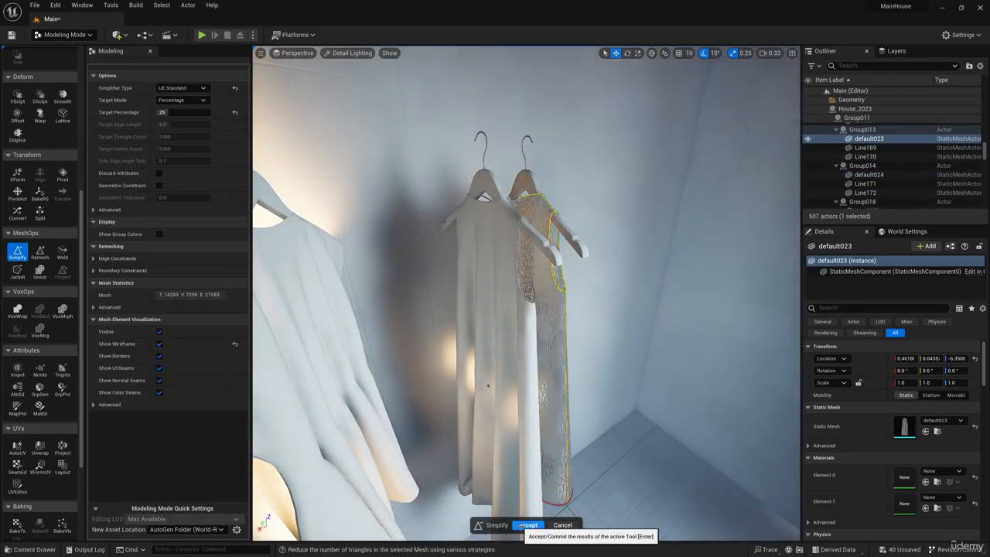
click(524, 526)
- Simplify the hangers Line054 and Line056 of the short-sleeved garments, raising the target percentage to 30
right_drag(479, 355, 402, 333)
click(408, 237)
click(17, 253)
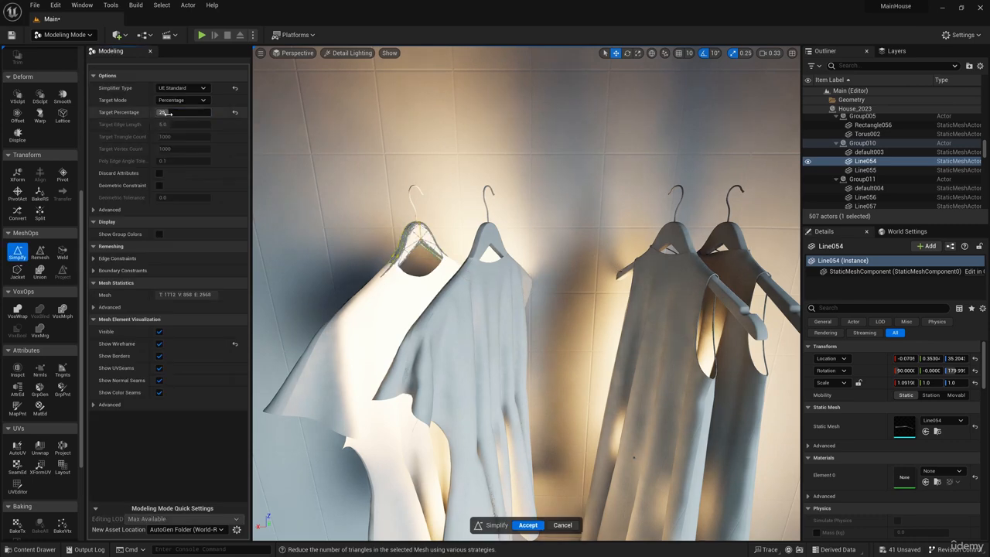
click(524, 525)
click(486, 238)
click(17, 252)
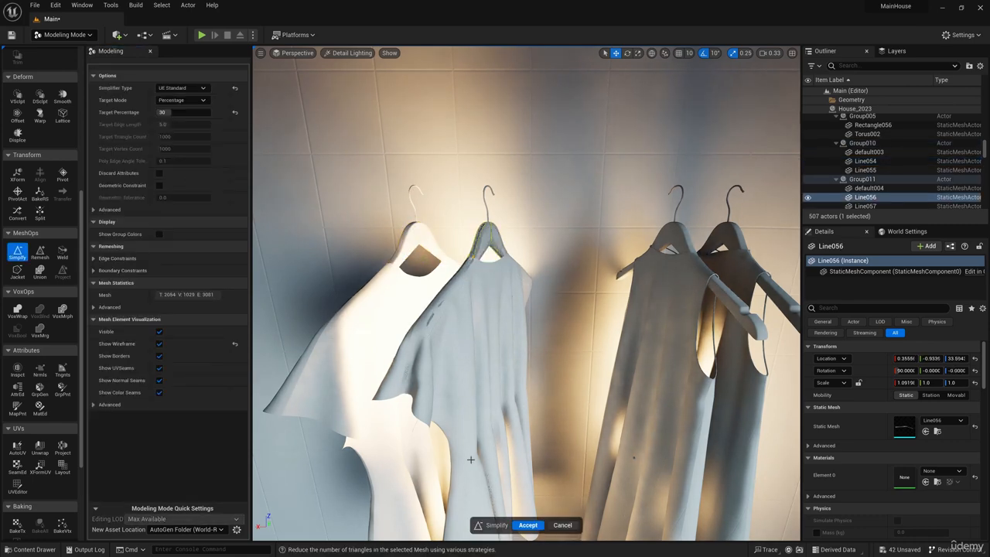
click(522, 525)
- Simplify the hangers of the two sleeveless dresses, including Line170, at a target percentage of 30
click(674, 238)
click(17, 253)
click(525, 526)
click(724, 237)
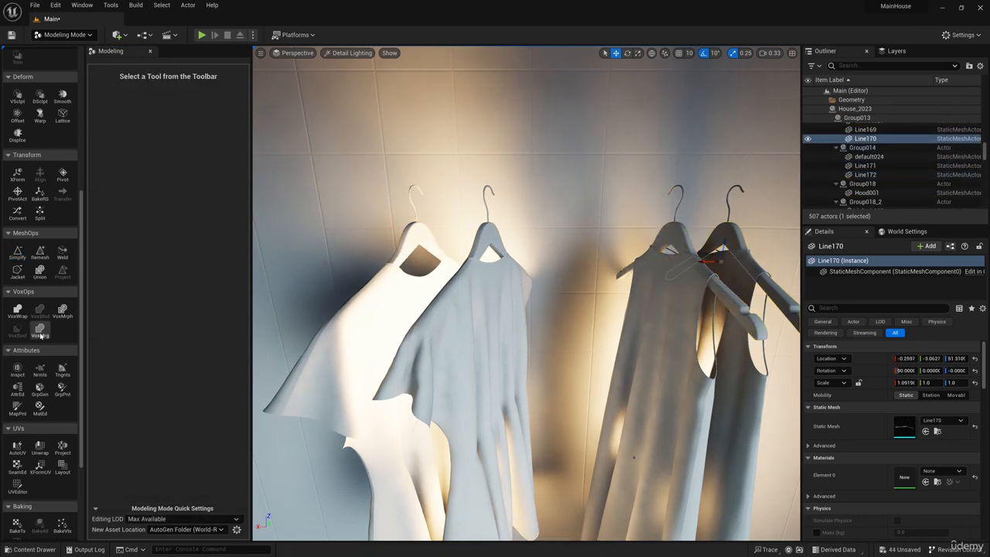
click(17, 253)
click(527, 525)
- Simplify the sleeveless dresses' hanger hooks Line169 and Line171 at a target percentage of 30
click(708, 195)
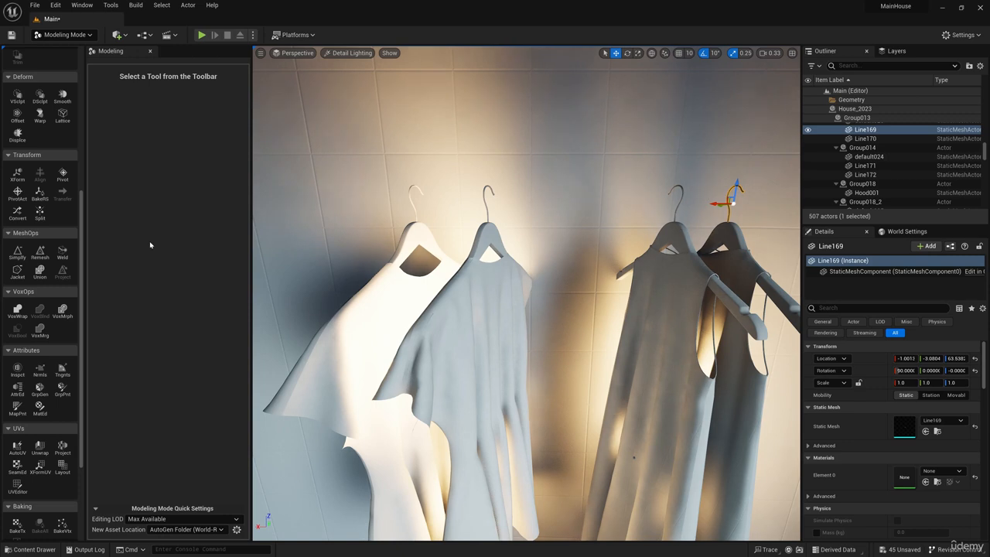
click(17, 253)
click(525, 526)
click(676, 203)
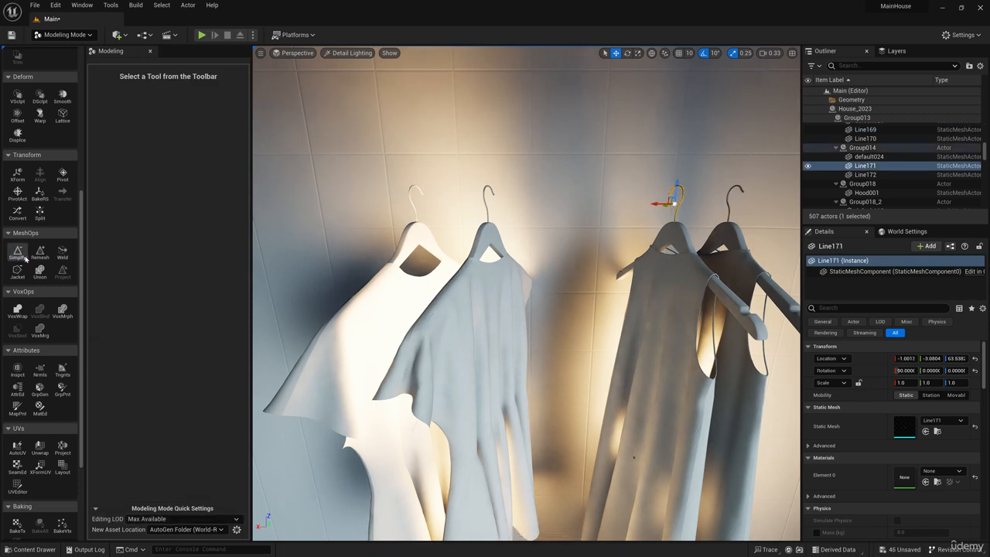
click(17, 253)
click(526, 525)
- Simplify the short-sleeved garments' hanger hooks Line057 and Line055 at a target percentage of 30
click(486, 207)
click(17, 253)
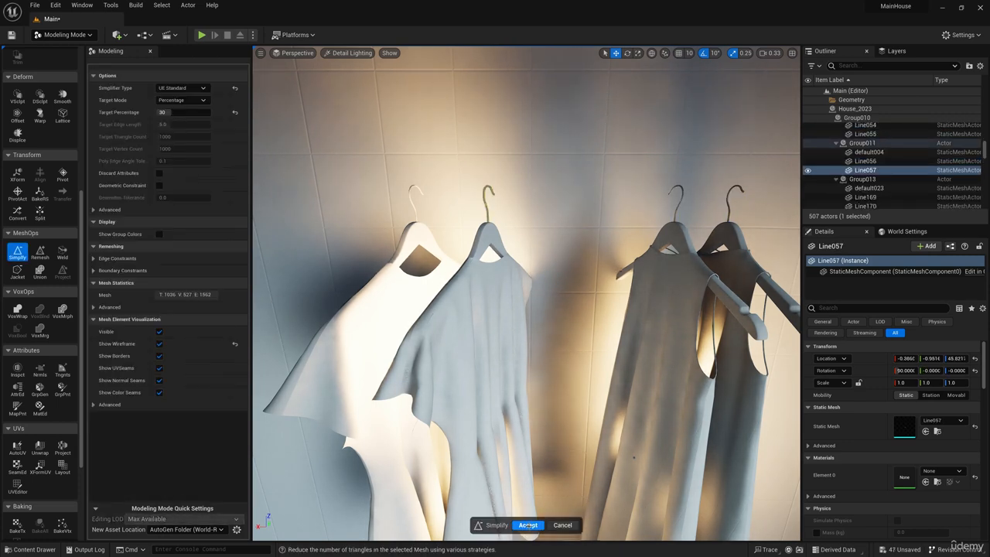
click(526, 525)
click(410, 206)
click(17, 253)
click(526, 525)
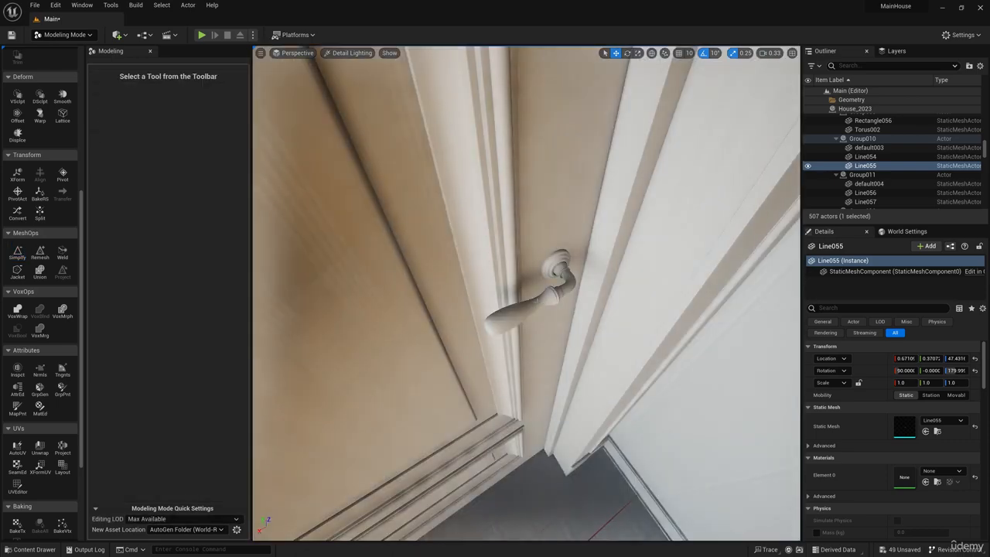
- Try simplifying the door handle's round base plate nakladka_204_016 at a target percentage of 30
click(555, 262)
click(17, 255)
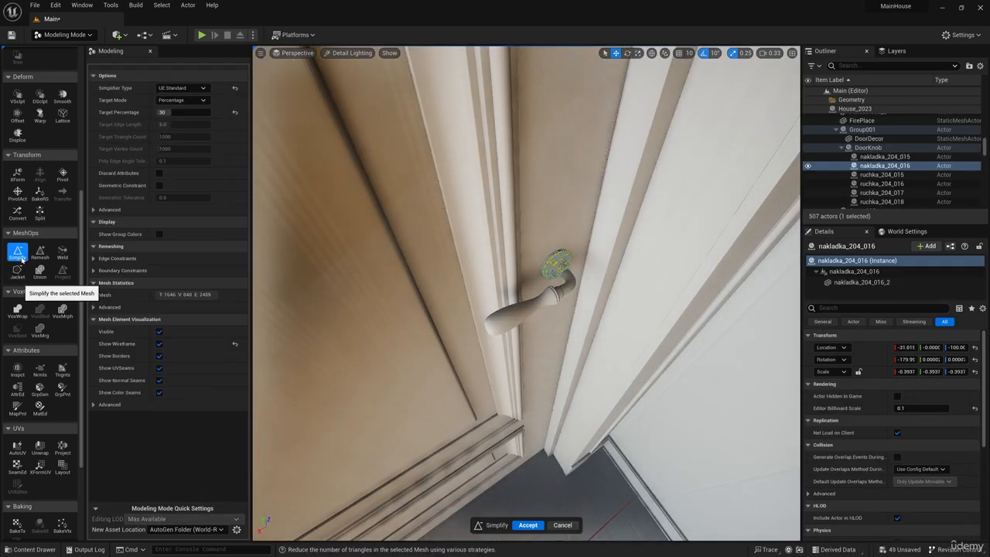
mouse_move(562, 274)
right_down()
mouse_move(574, 280)
mouse_move(556, 244)
mouse_move(576, 294)
mouse_move(561, 271)
mouse_move(553, 275)
right_up()
click(528, 525)
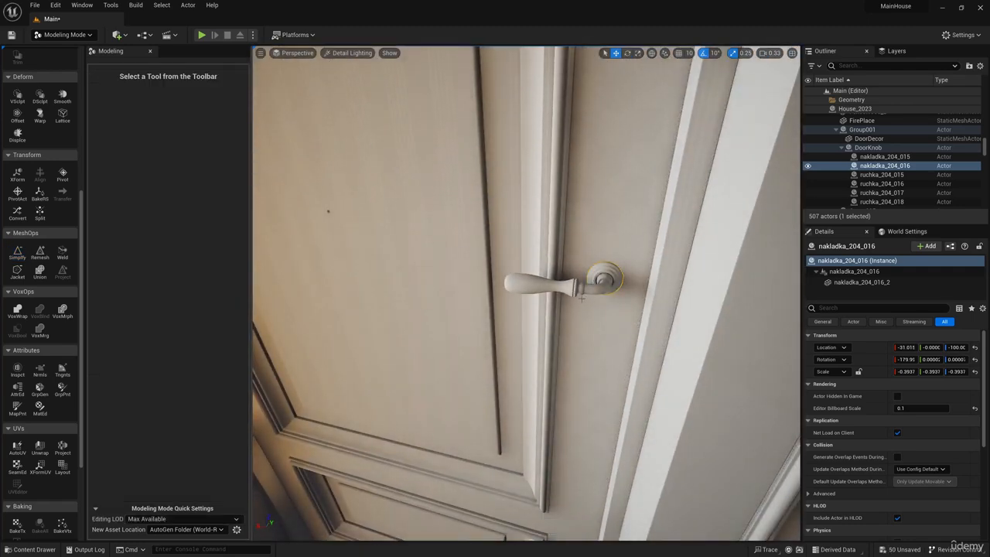
- Undo the last simplification and simplify the base plate nakladka_204_016 again at a target percentage of 35
click(17, 251)
click(163, 113)
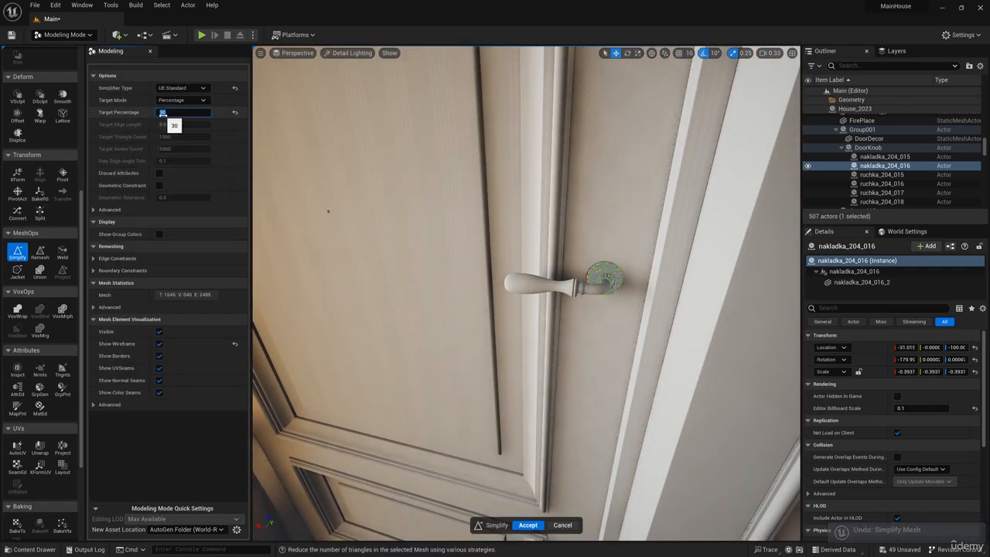
click(526, 524)
- Simplify the door handle's neck ruchka_204_018 and its grip ruchka_204_016, starting from a target percentage of 35
click(599, 286)
click(18, 254)
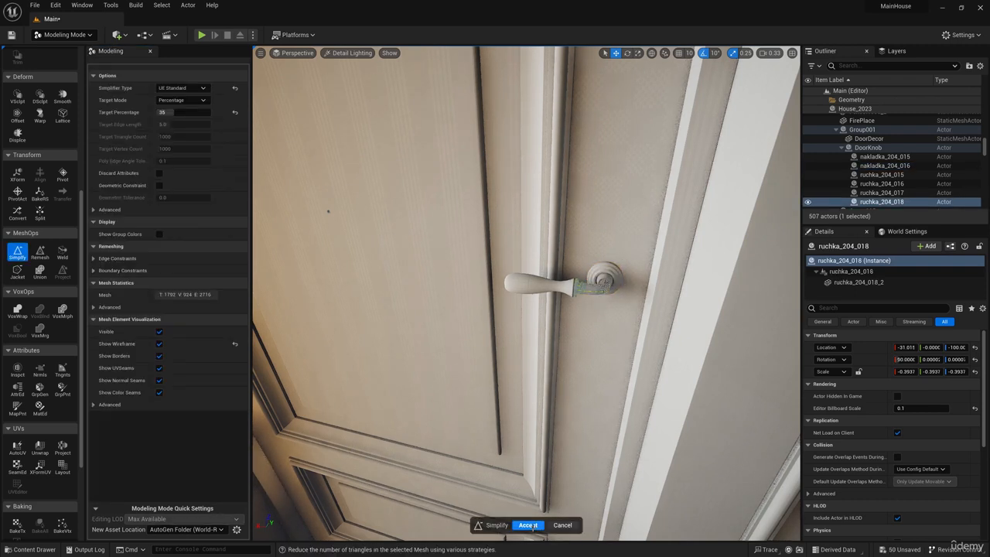
click(528, 525)
click(541, 285)
click(17, 251)
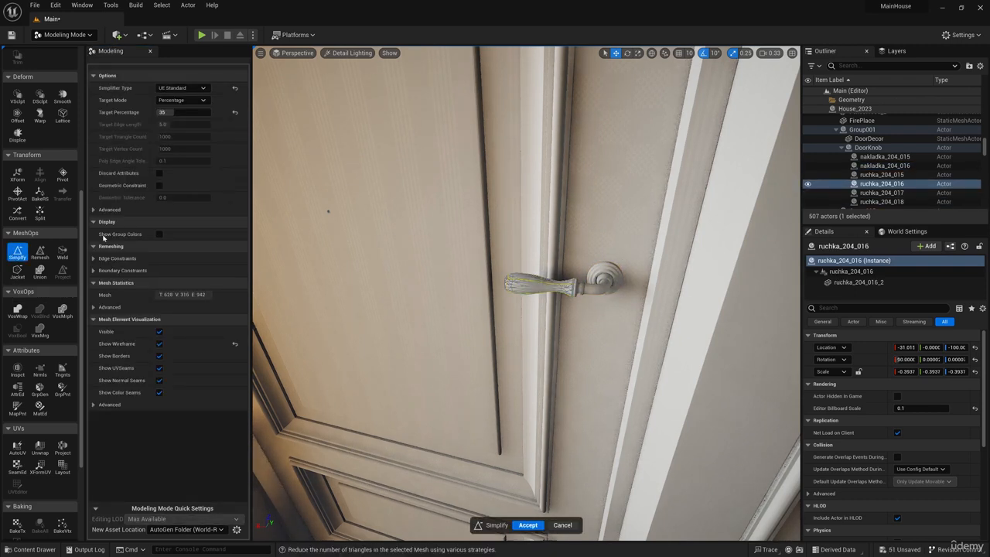
click(528, 525)
- Simplify the base plate nakladka_204_015 on the door's other side at a target percentage of 40 and accept the result
alt+drag(444, 357, 758, 356)
click(498, 303)
alt+drag(499, 303, 681, 328)
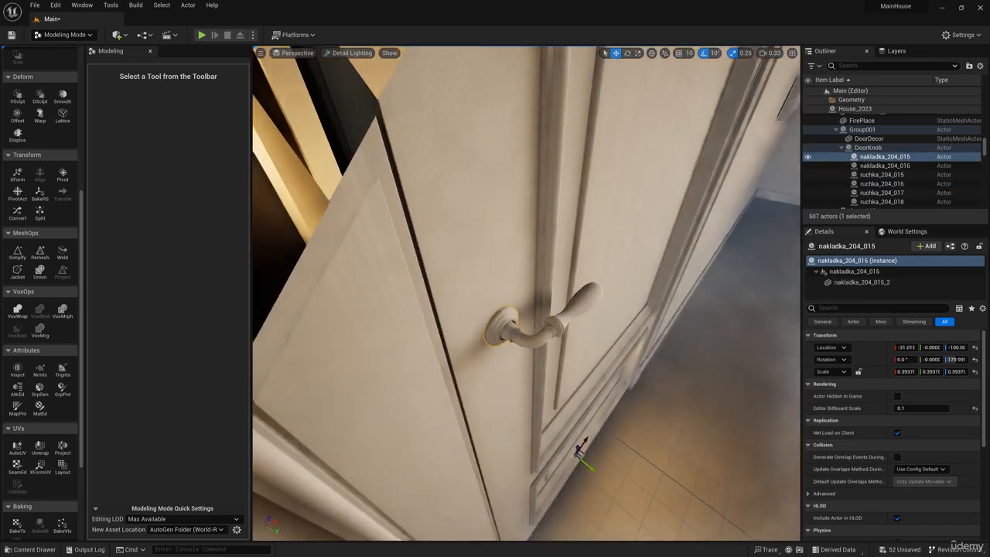
click(17, 252)
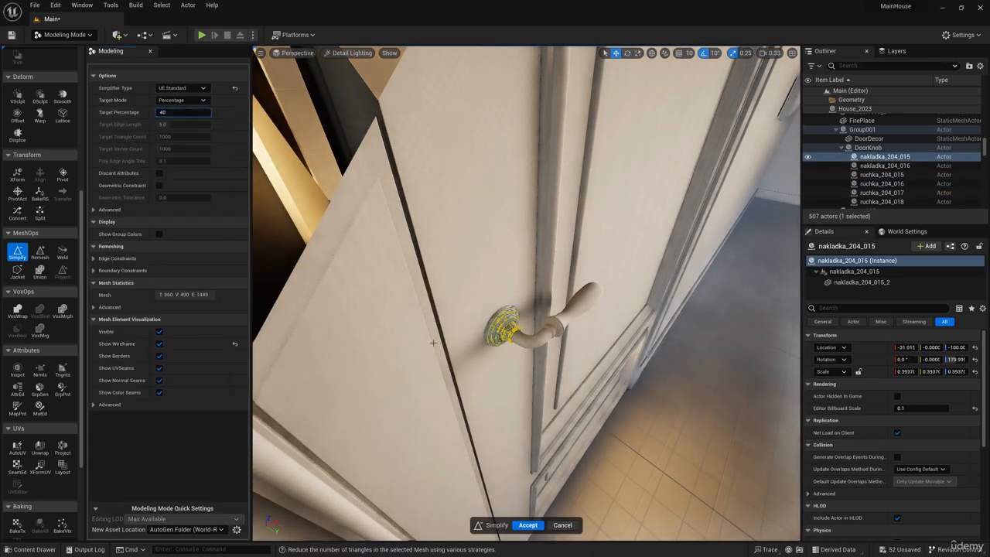
click(547, 341)
click(557, 319)
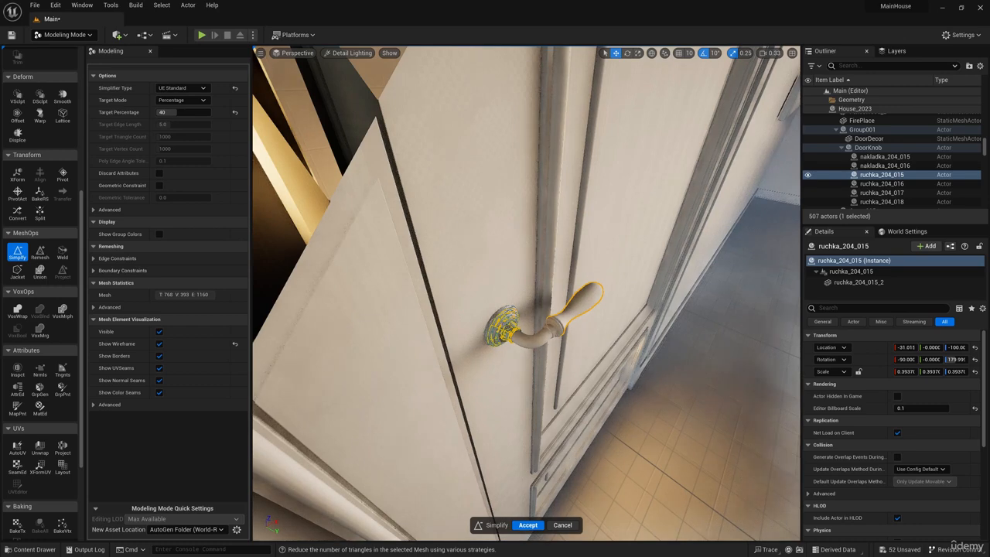
click(528, 525)
- Simplify the door handle's neck ruchka_204_017 and its grip ruchka_204_015 at a target percentage of 40, accepting each result
click(532, 339)
click(12, 258)
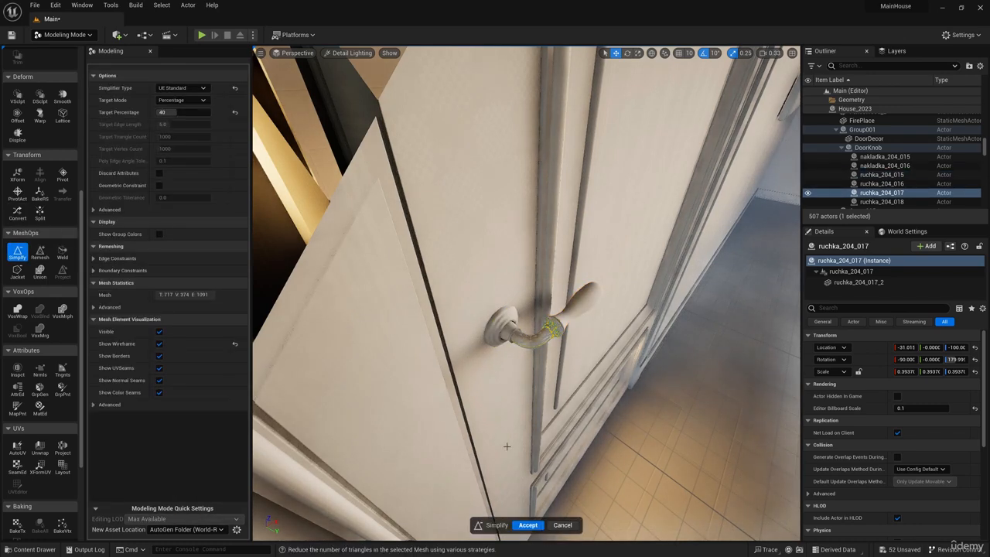
click(528, 525)
click(572, 310)
click(18, 253)
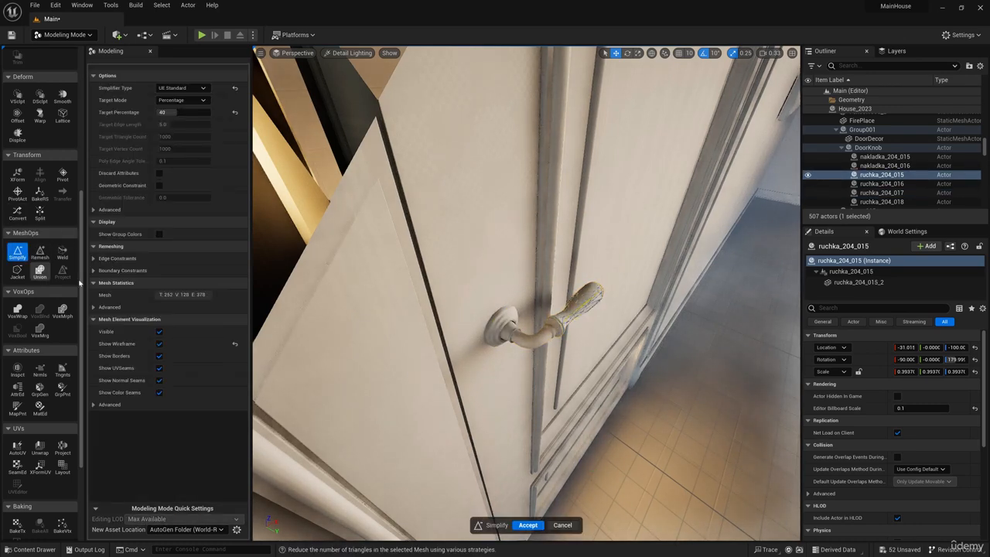
click(529, 525)
- Simplify the dining armchair cushions Object210 in Chair_2 at a target percentage of 35 and accept the result
right_drag(534, 387, 649, 301)
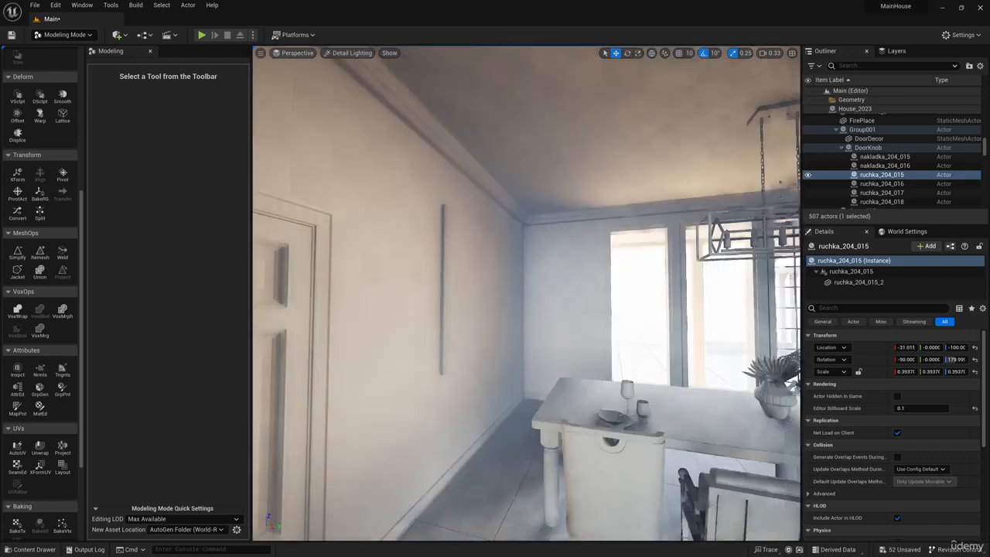
right_drag(526, 309, 665, 418)
click(504, 298)
click(17, 253)
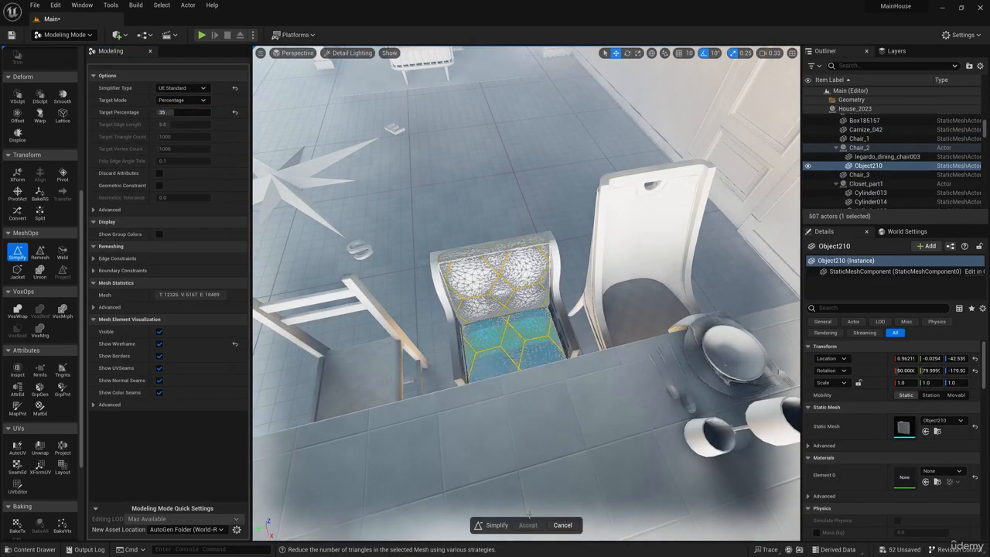
key(f)
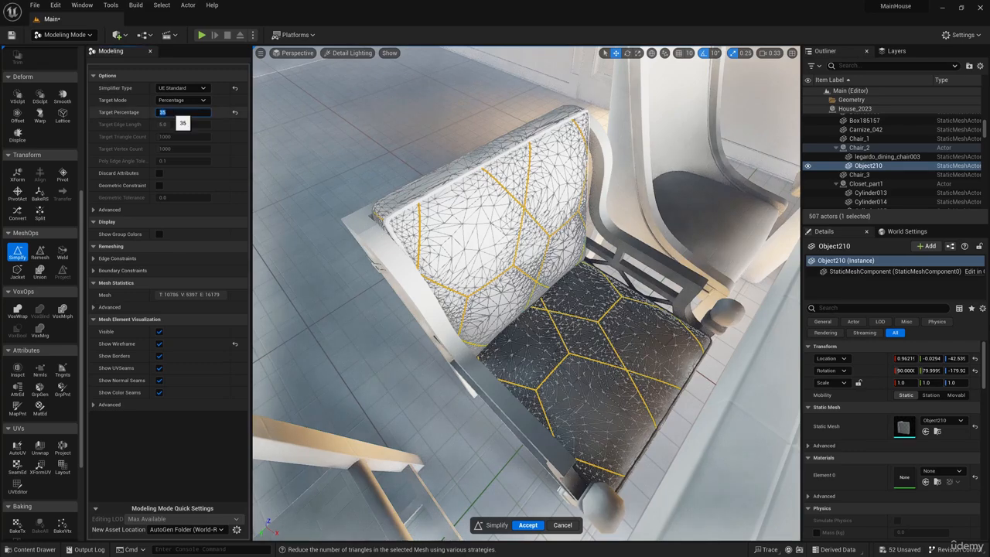
click(528, 525)
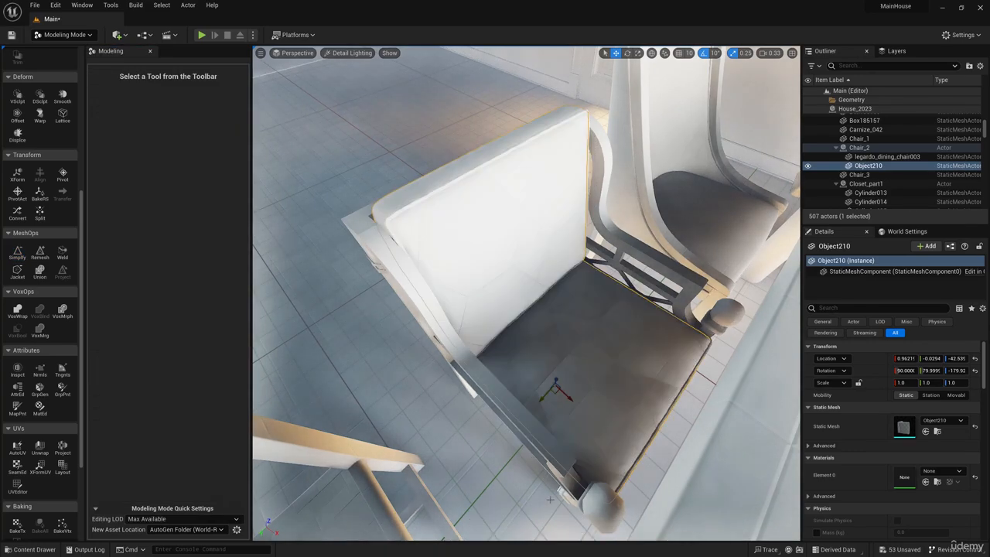
- Check the dining chair Chair_1 in wireframe, then simplify it in Detail Lighting view at a target percentage of 50
right_drag(526, 348, 514, 390)
click(508, 248)
key(alt+2)
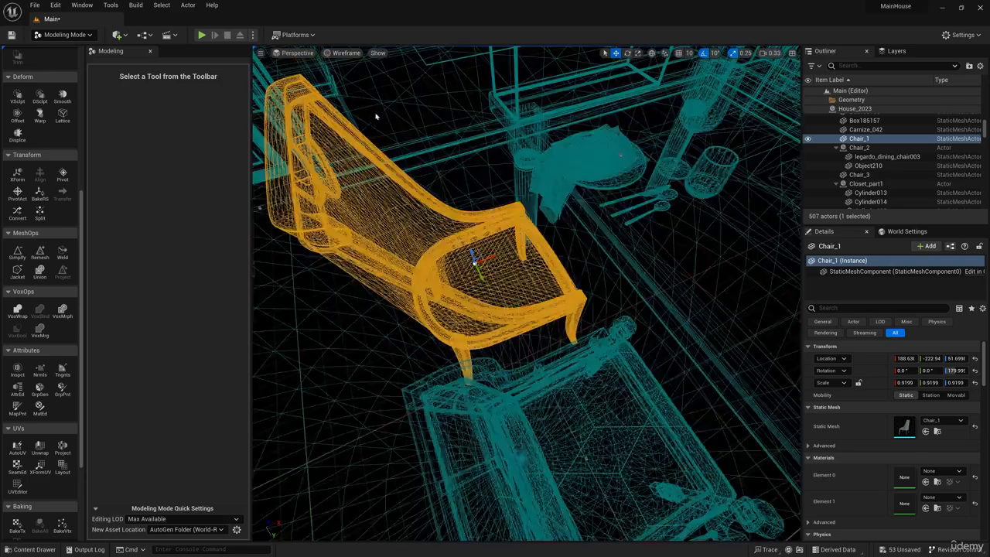
alt+drag(376, 115, 340, 93)
click(346, 53)
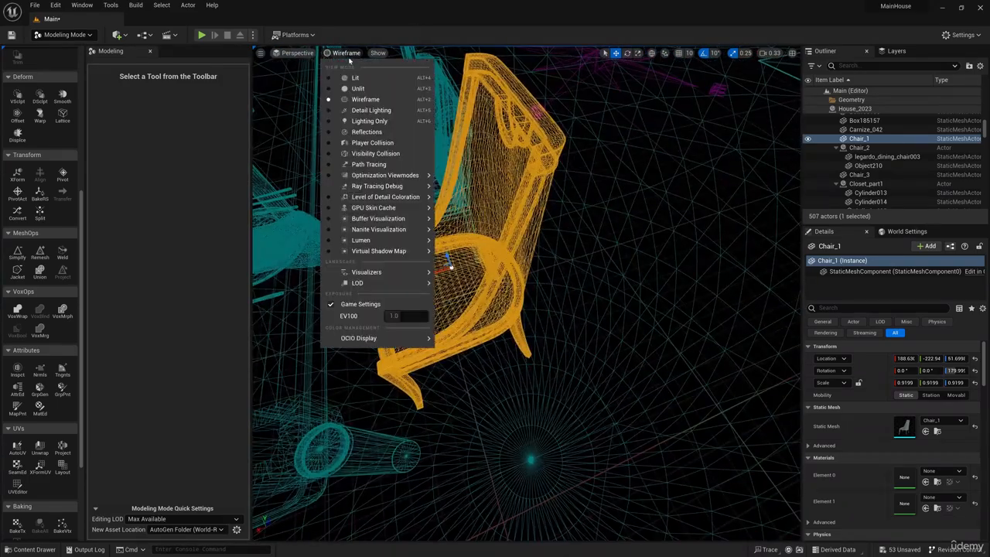
click(371, 110)
click(17, 252)
click(182, 113)
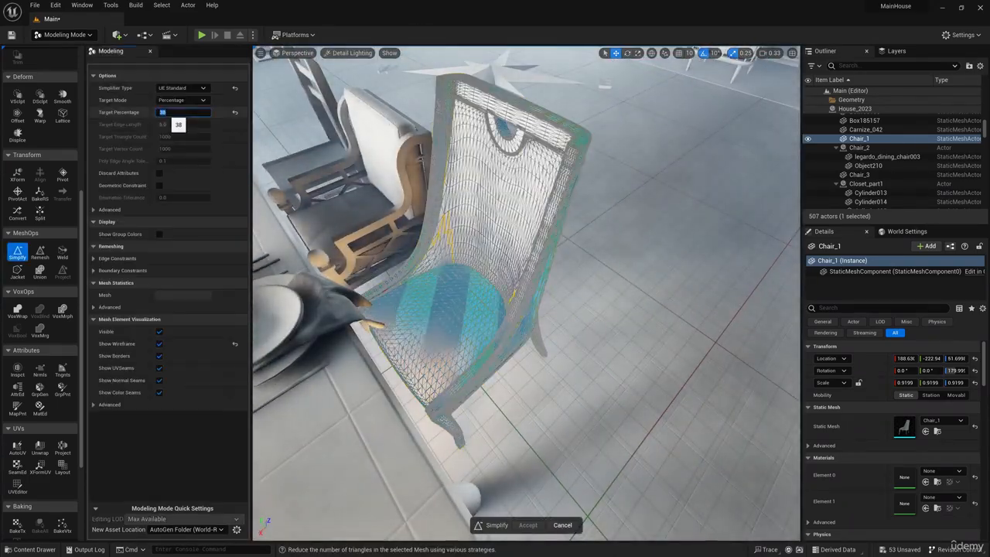
text(50)
key(Return)
alt+drag(348, 154, 298, 105)
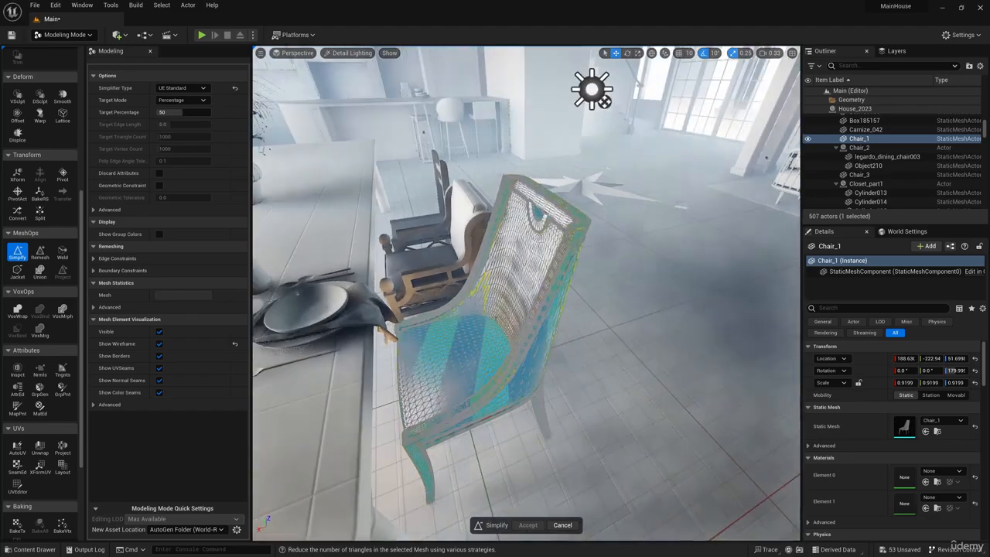
click(522, 525)
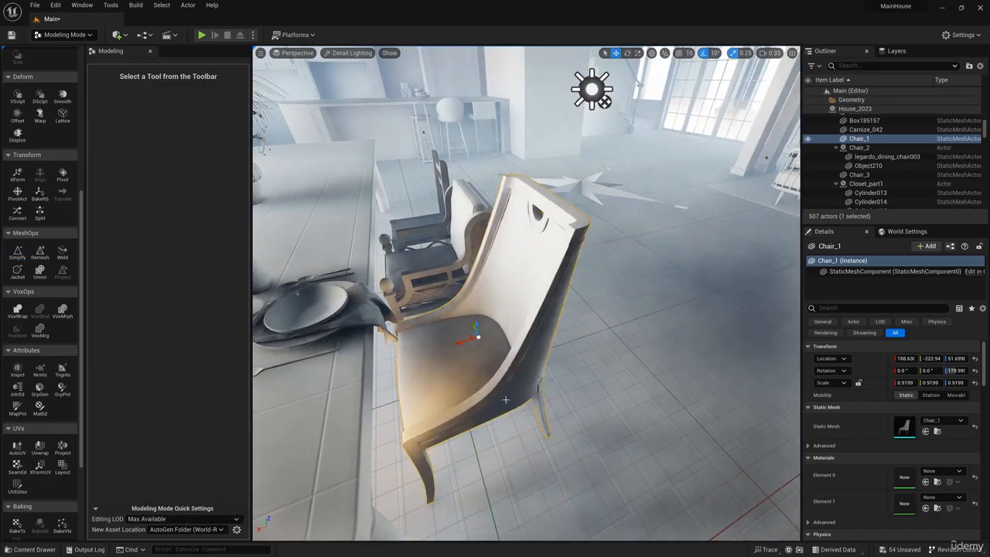
- Locate the dense napkin salf_01 under the dining table plate in wireframe and simplify it at a target percentage of 25
alt+drag(505, 400, 286, 382)
right_drag(503, 302, 506, 355)
click(348, 53)
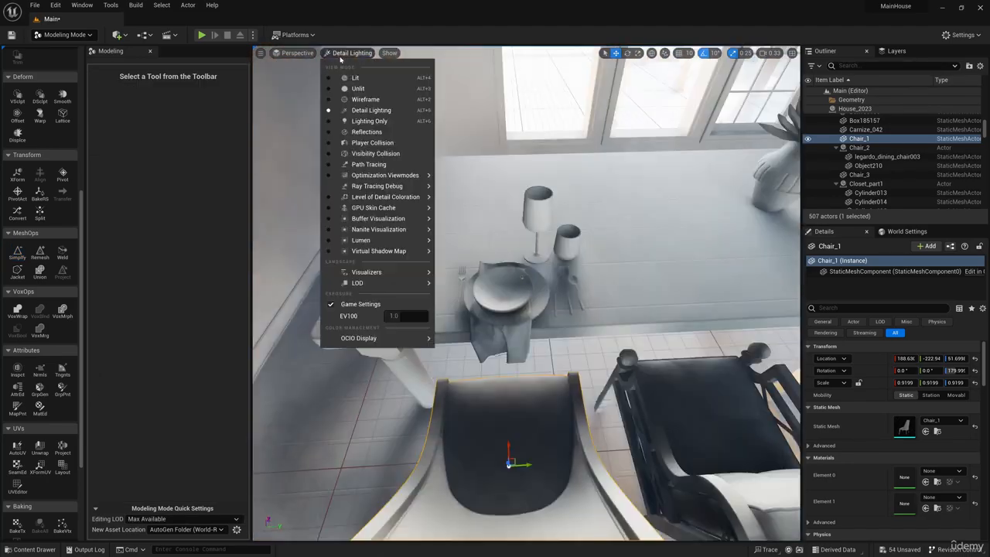
click(365, 99)
right_drag(502, 280, 565, 283)
click(504, 284)
click(346, 52)
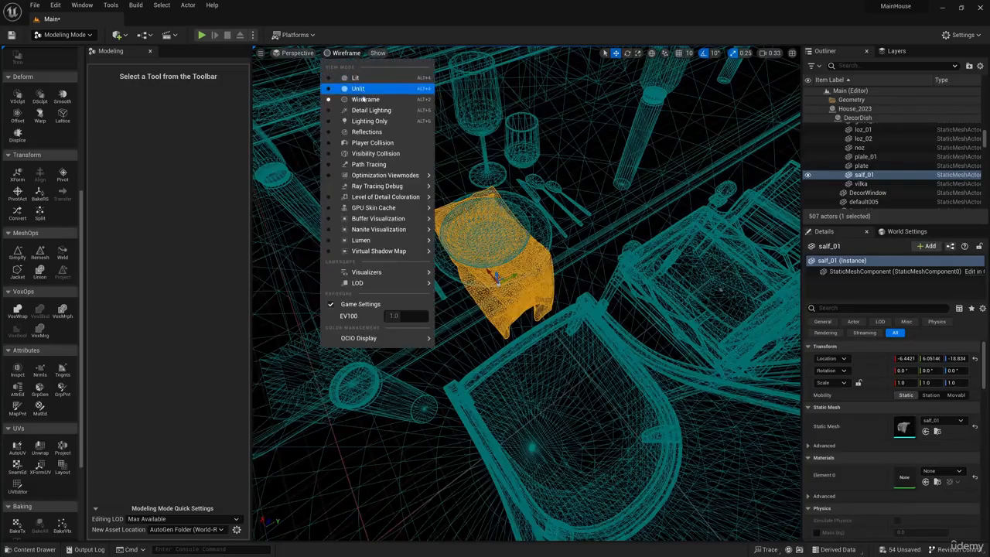
click(365, 111)
click(17, 251)
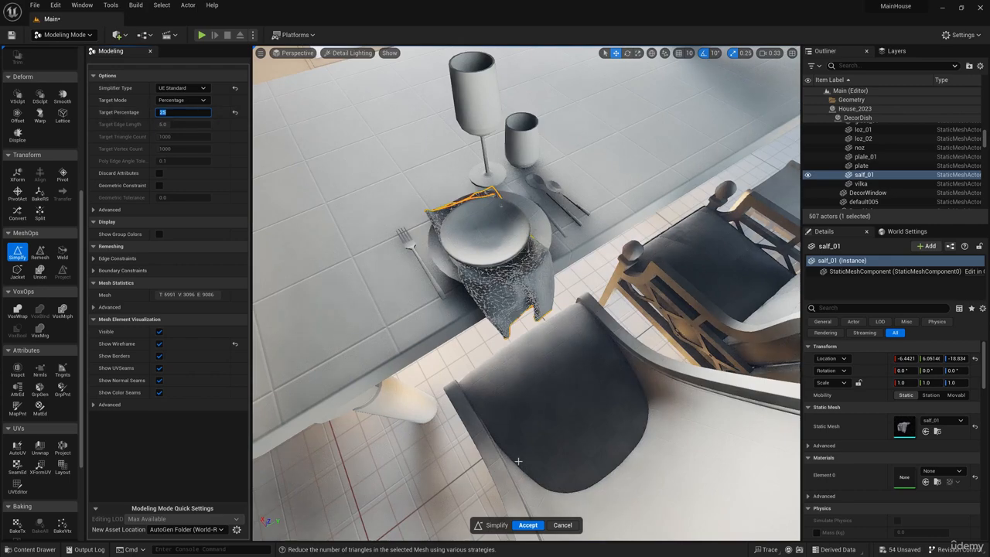
click(527, 525)
- Simplify the vase body Object211 and its flowers Object209 at a target percentage of 50, accepting each result
right_drag(514, 433, 495, 357)
click(495, 357)
click(17, 257)
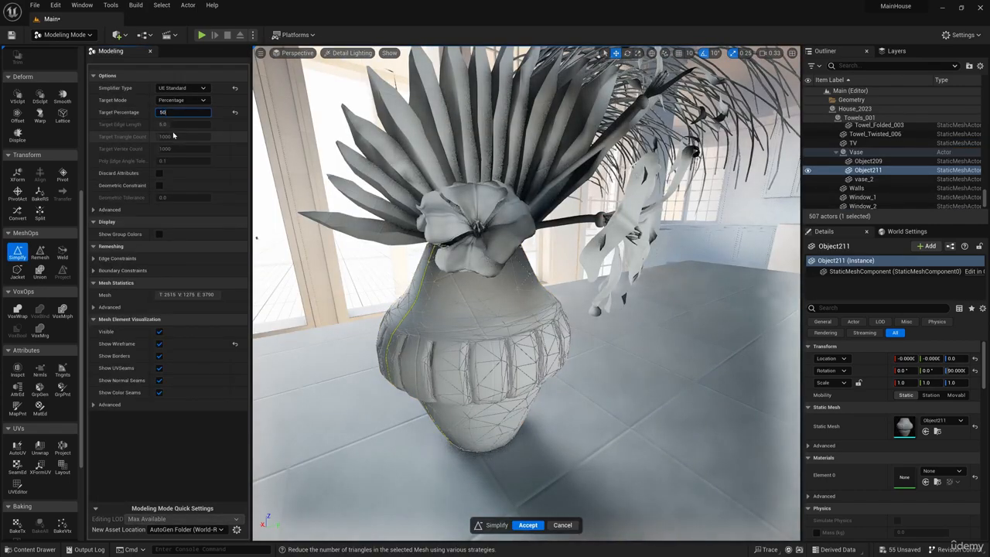
key(Return)
click(528, 525)
click(506, 242)
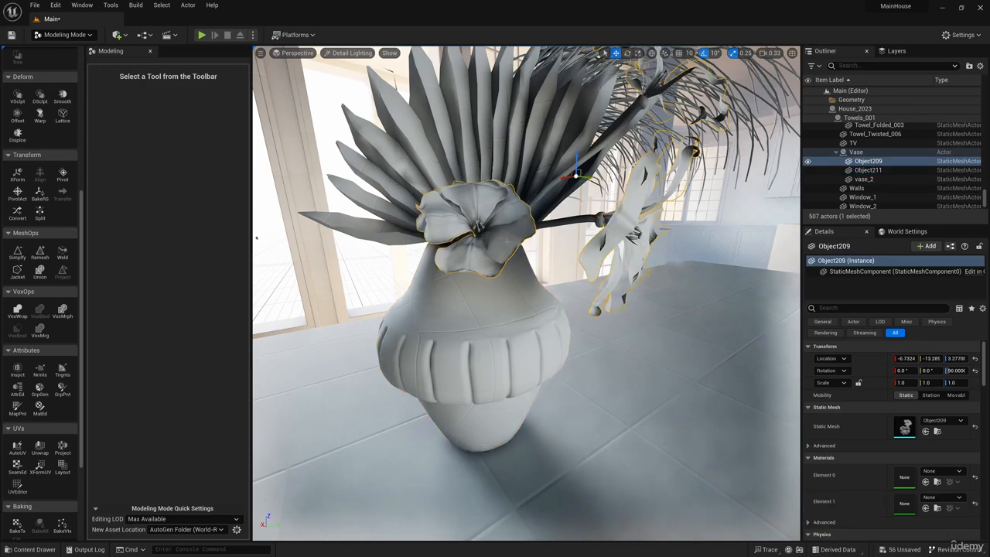
click(17, 254)
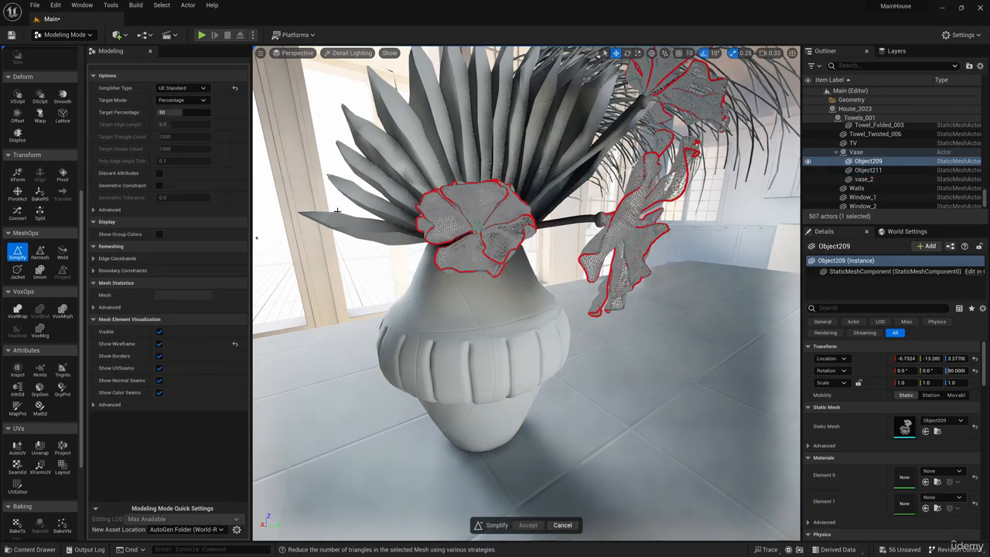
click(529, 527)
- Check the bar chairs in wireframe and simplify the curved backrest Kata_bar_chair_Public2_Mesh of Bar_Chair_1 at a target percentage of 30
right_drag(526, 310, 464, 286)
click(350, 53)
click(365, 99)
scroll(495, 294, up, 5)
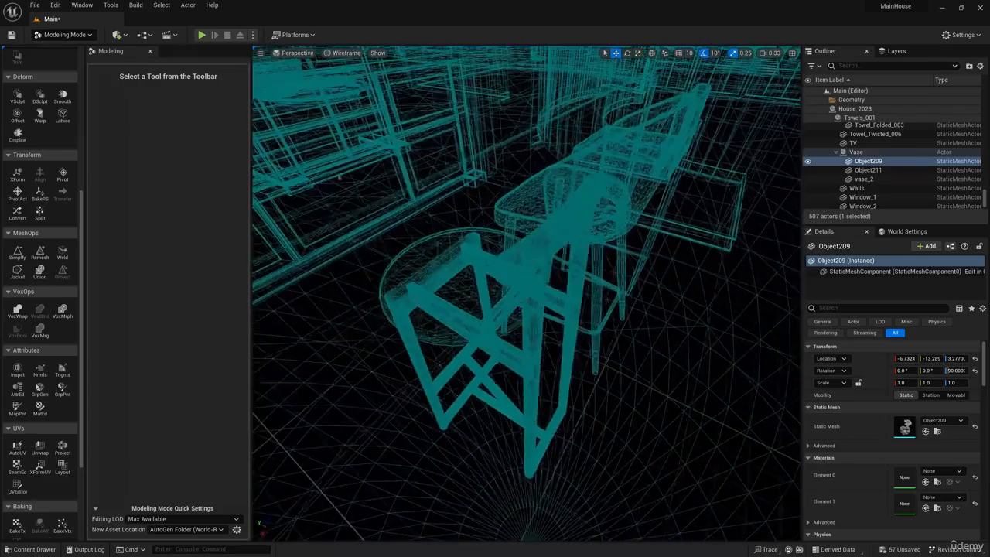
click(346, 54)
click(365, 110)
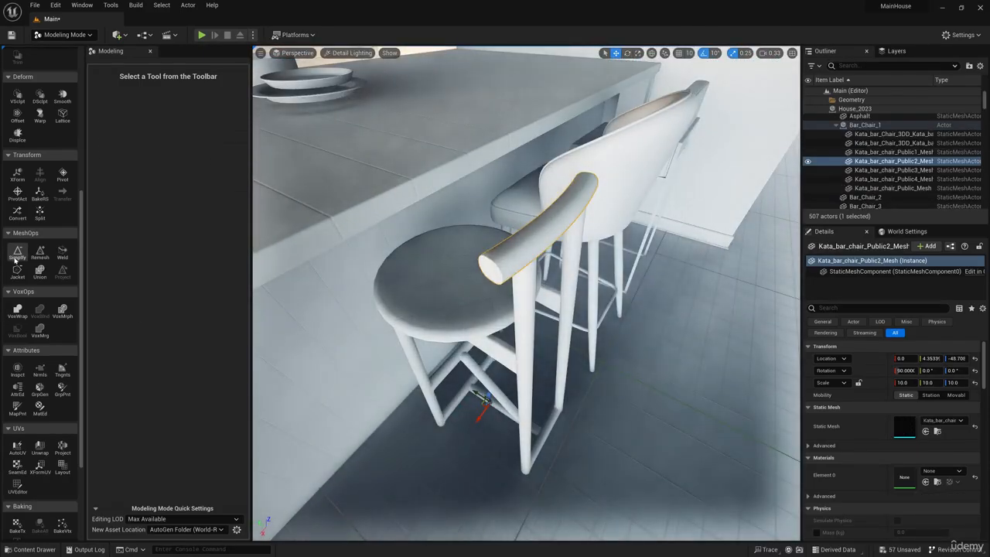
click(17, 253)
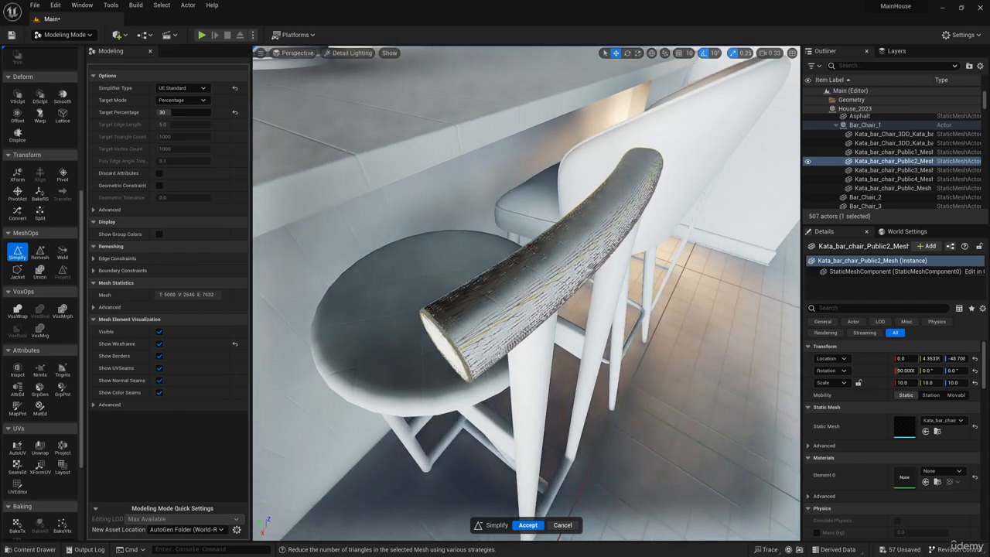
key(Return)
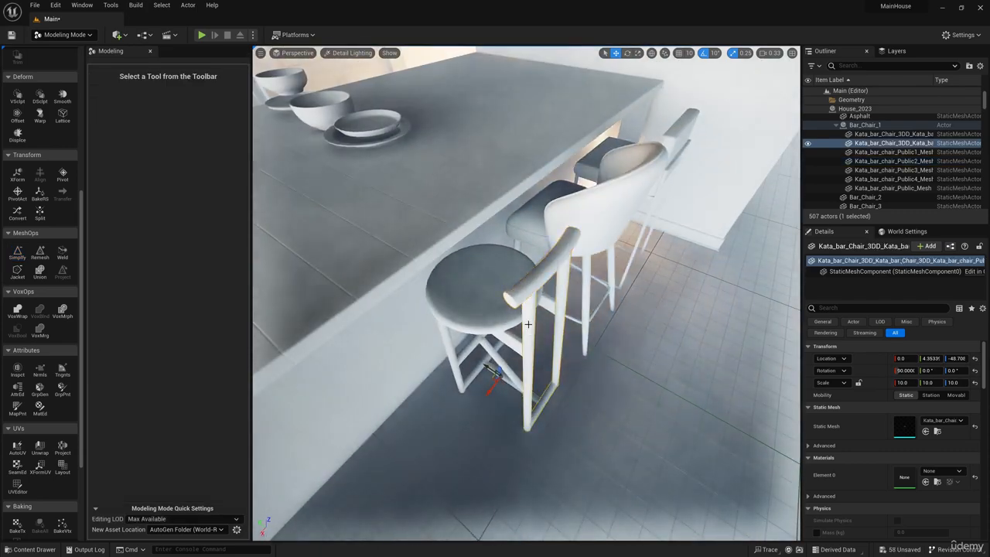
- Simplify Bar_Chair_1's rear leg frame at a target percentage of 30, as well as the under-seat support Kata_bar_chair_Public_Mesh
click(539, 329)
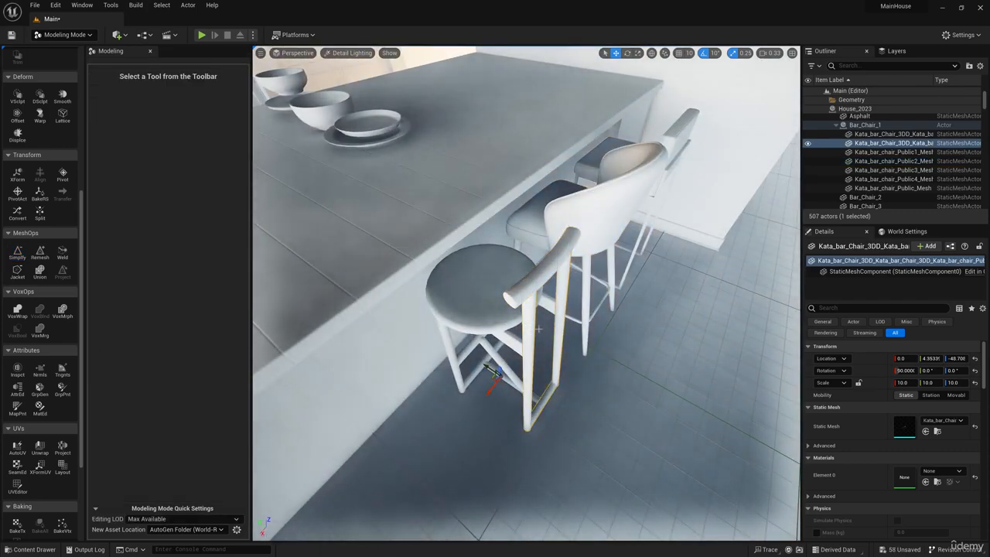
click(17, 253)
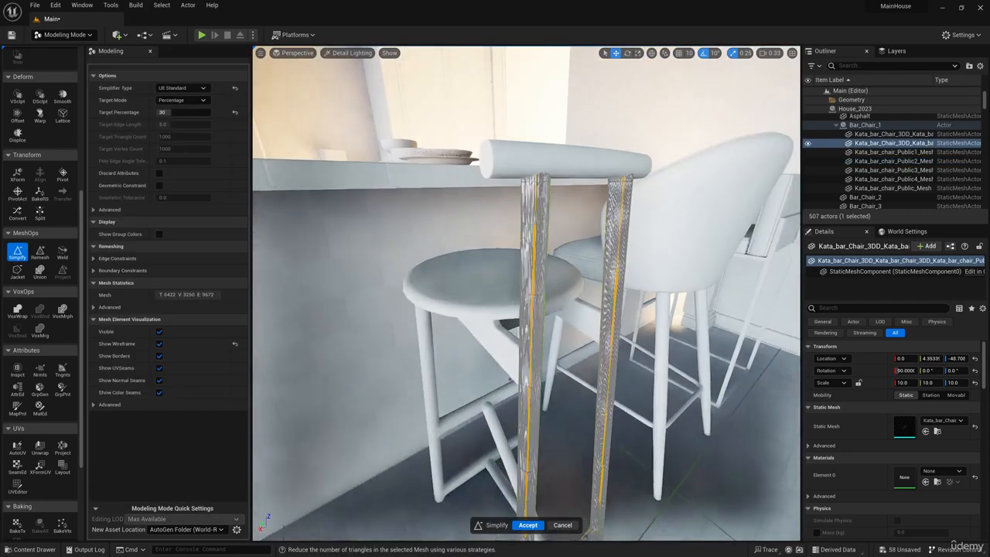
click(528, 525)
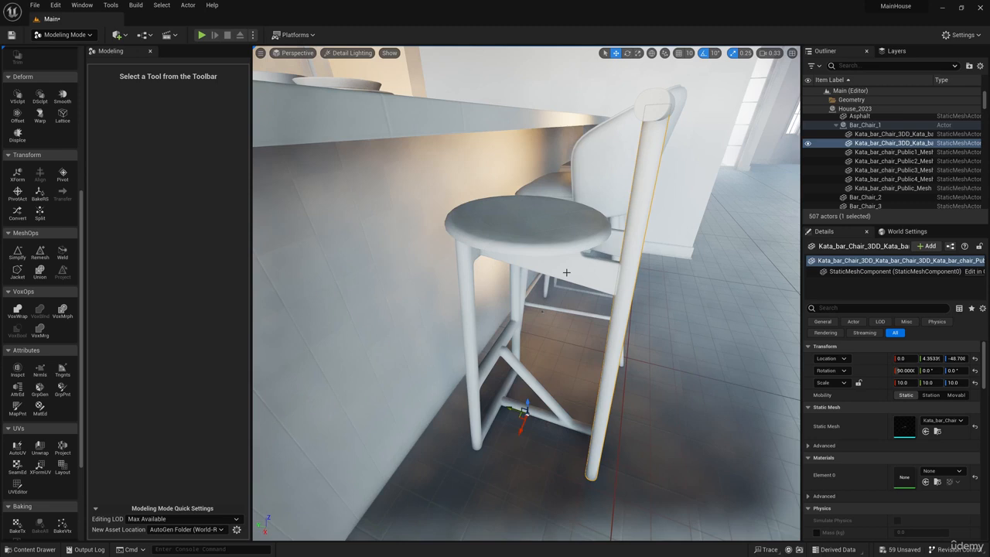
click(557, 263)
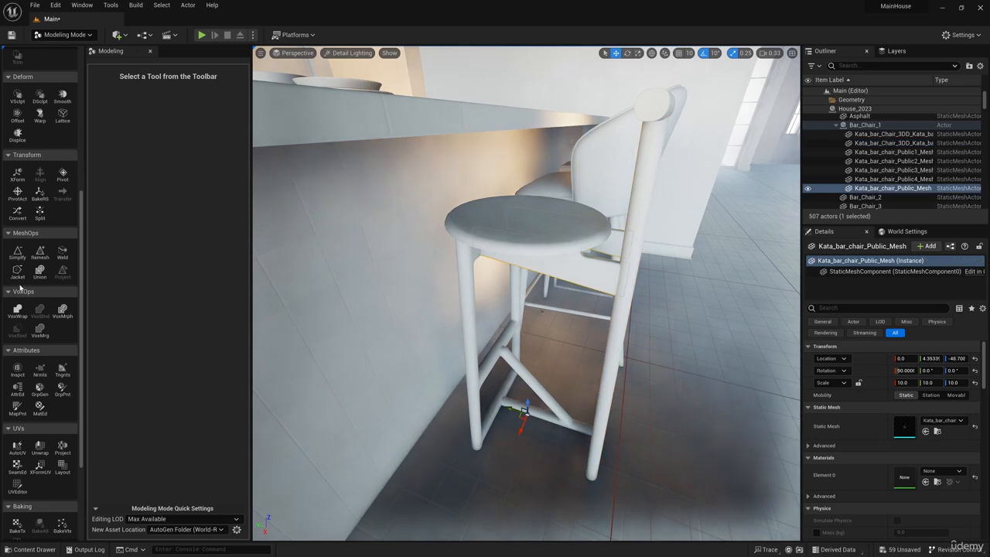
click(17, 253)
click(528, 525)
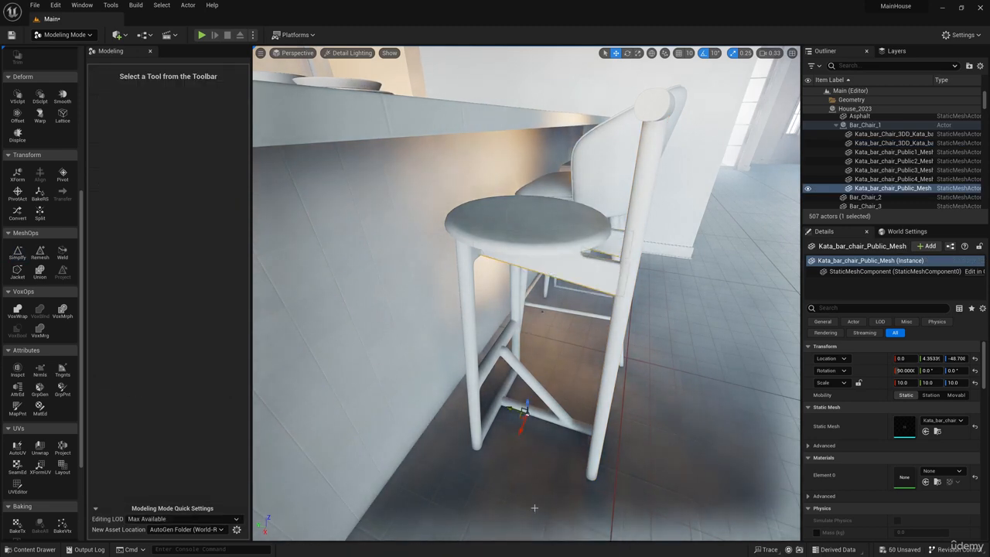
- Simplify Bar_Chair_1's front leg frame at a target percentage of 30, as well as the lower cross brace Kata_bar_chair_Public1_Mesh
click(511, 364)
click(17, 253)
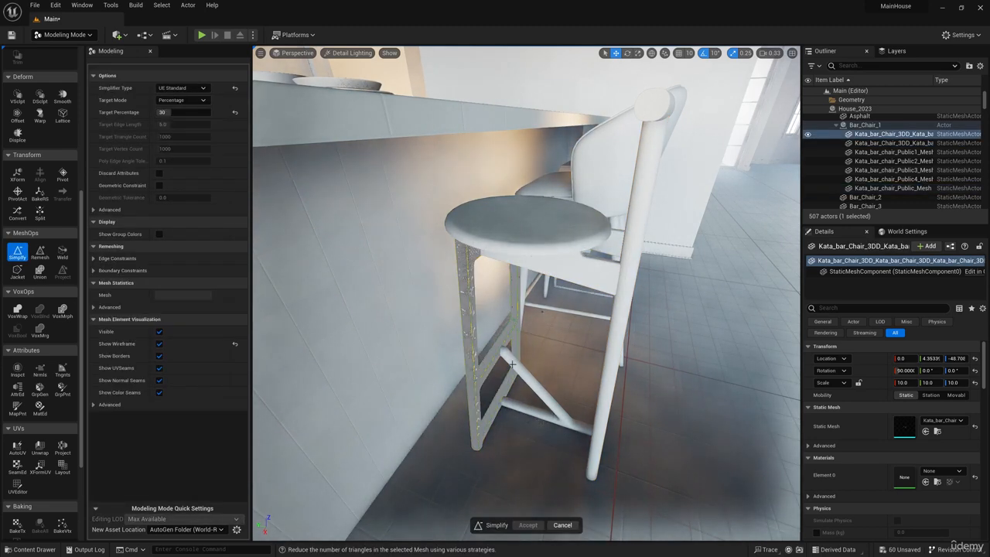
click(528, 525)
click(545, 391)
click(17, 252)
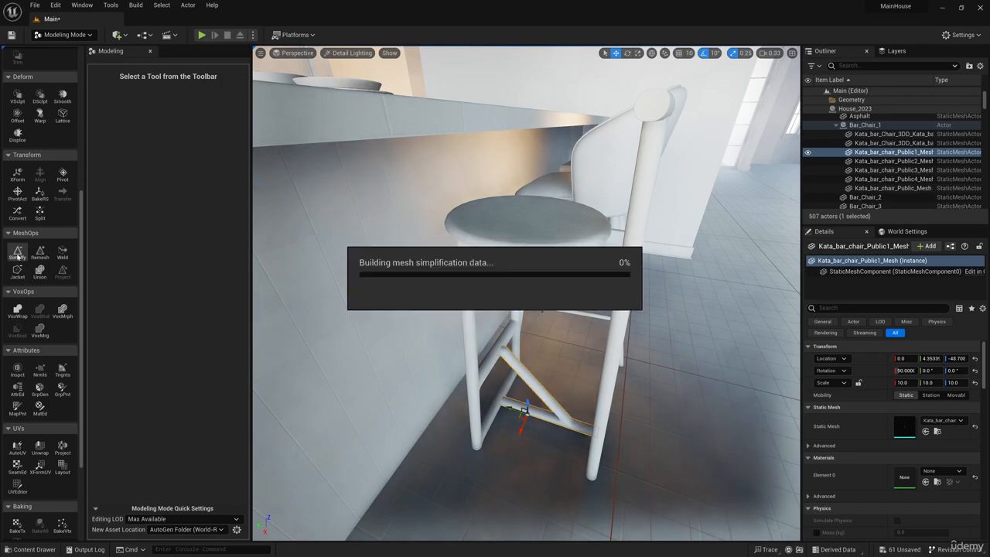
click(528, 525)
- Simplify the kitchen sink's Soap_dispenser and its spring Faucet, accepting each result
click(495, 314)
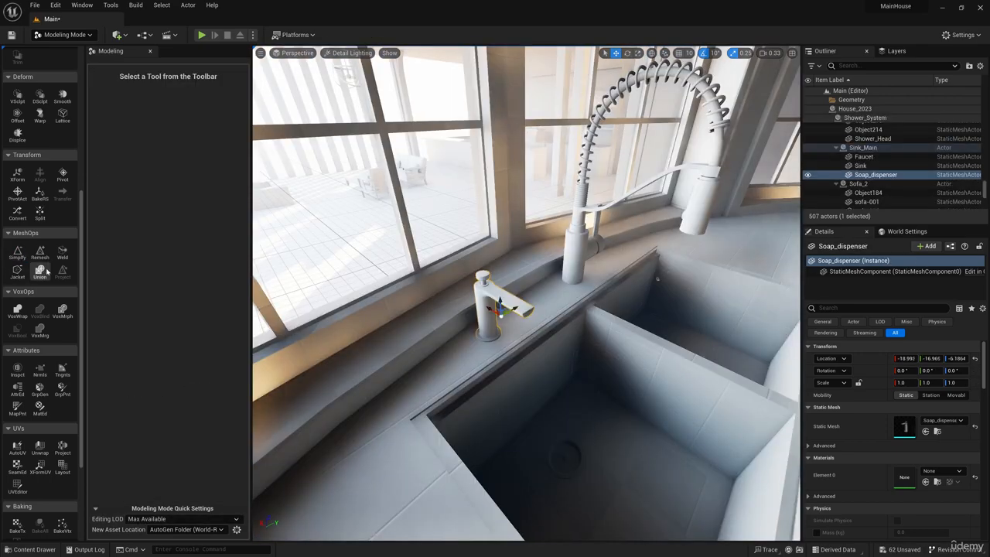
click(17, 253)
click(528, 525)
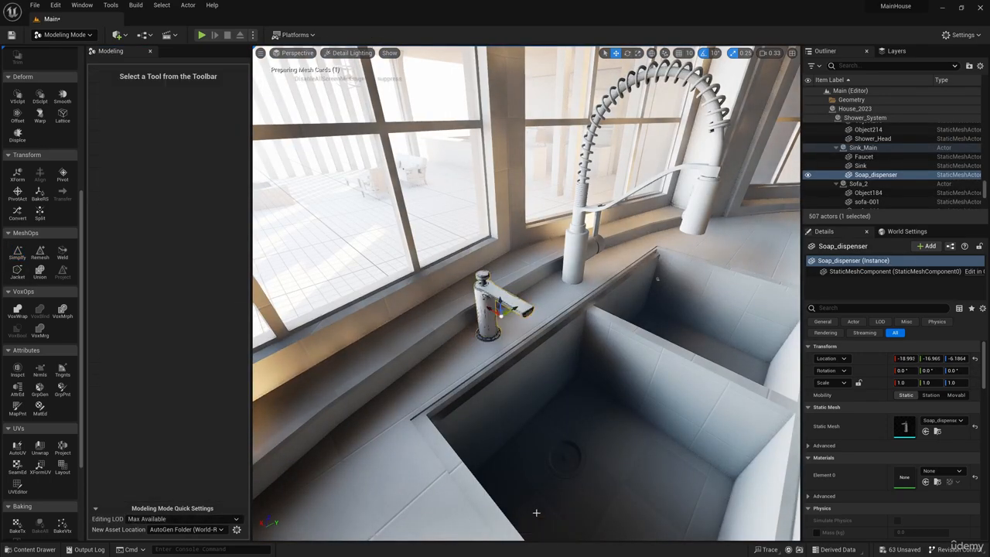
right_drag(535, 464, 588, 433)
click(590, 298)
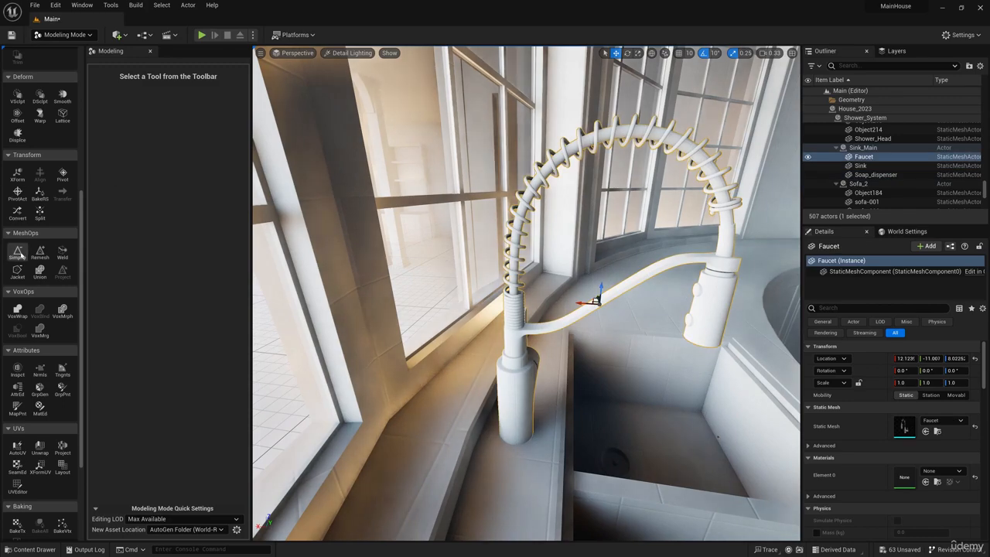
click(17, 253)
click(528, 525)
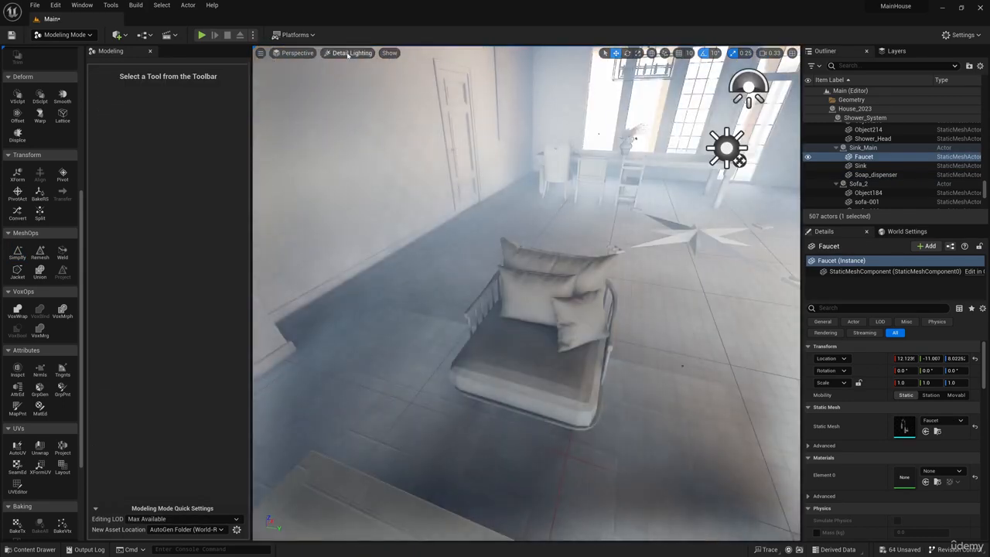
- Simplify the armchair pillows mesh Object185 of Sofa_3 at a target percentage of 40
click(348, 55)
click(352, 98)
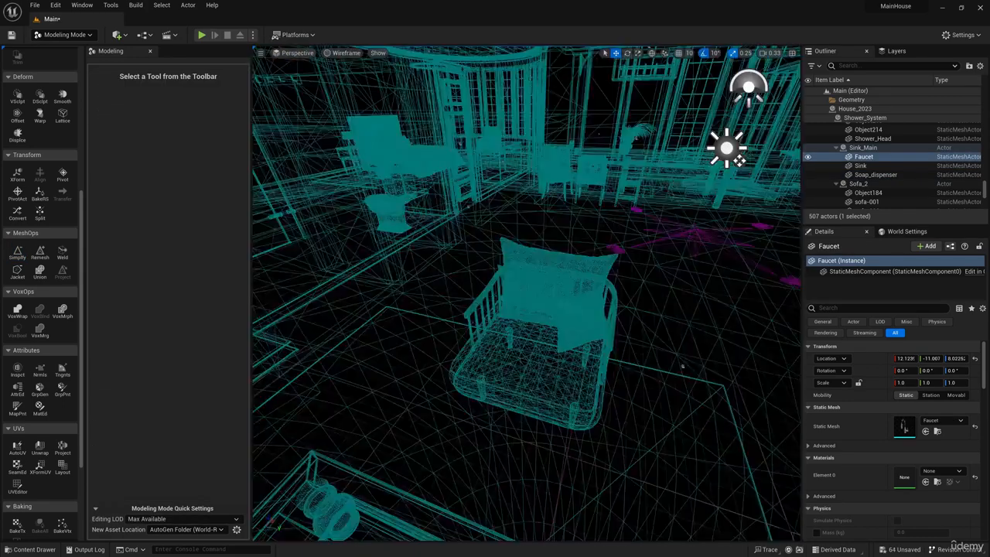
right_drag(499, 309, 506, 290)
click(499, 302)
click(13, 257)
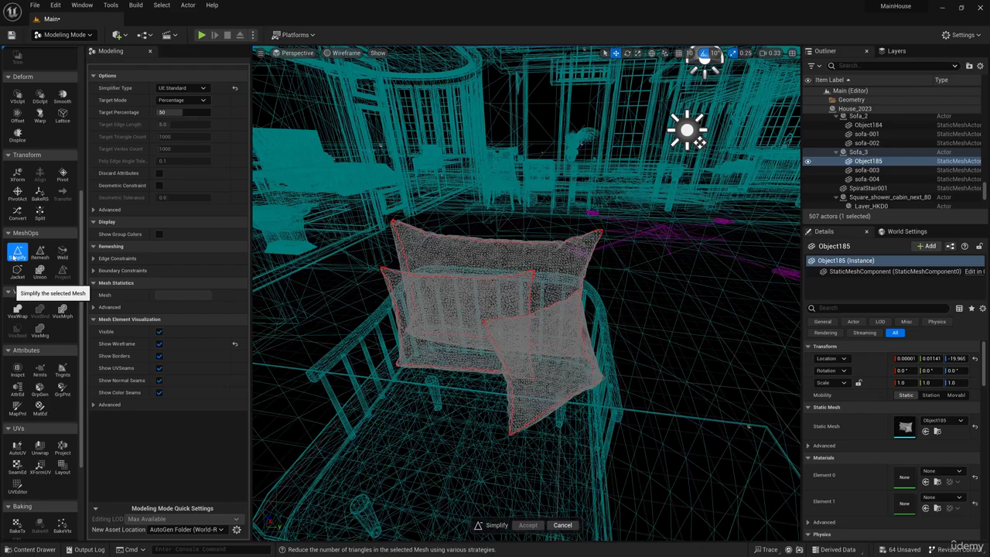
click(164, 112)
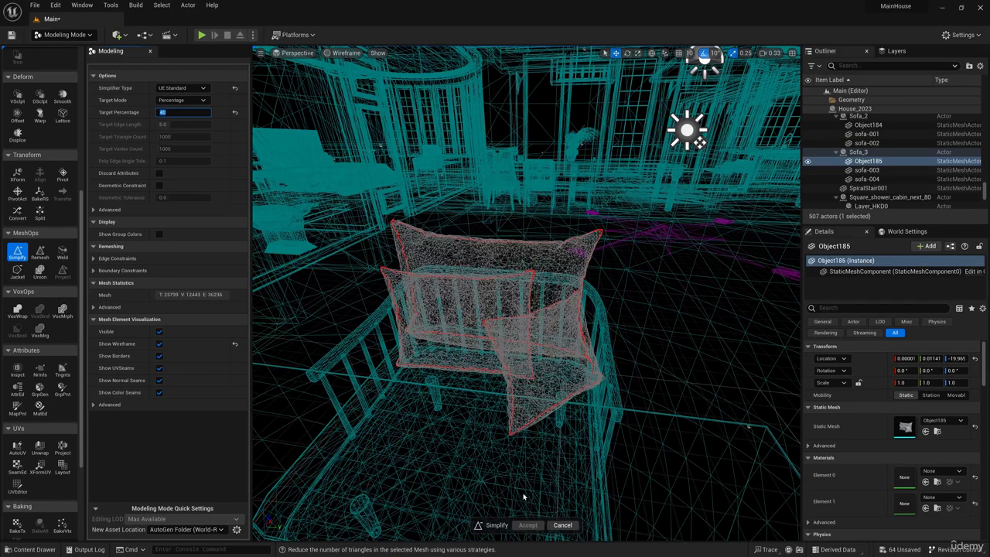
click(528, 525)
- Return to Detail Lighting view and simplify the pillows mesh Object184 of Sofa_2 at a target percentage of 40
right_drag(433, 232, 387, 267)
click(433, 271)
click(341, 53)
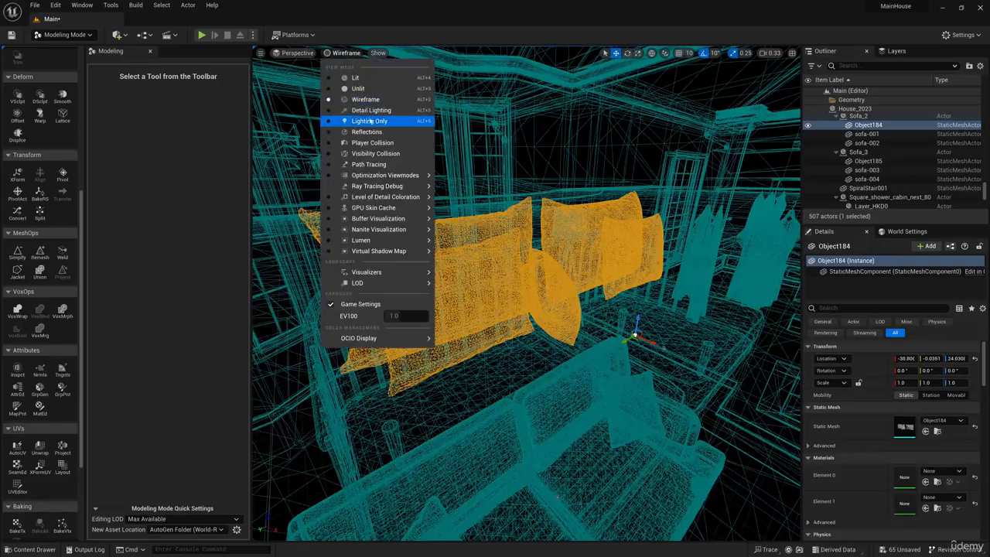
click(371, 122)
click(344, 53)
click(371, 111)
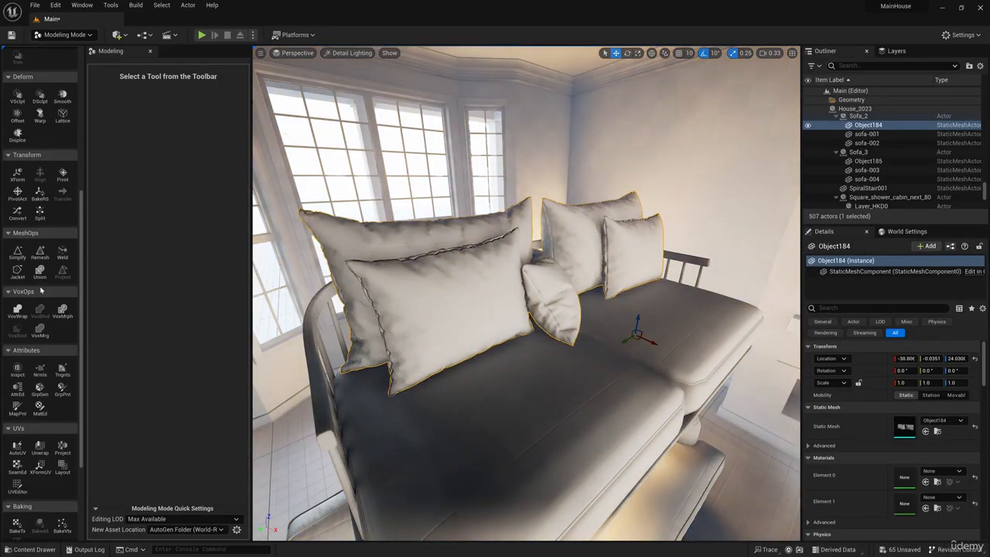
click(17, 252)
click(183, 112)
text(50)
key(Return)
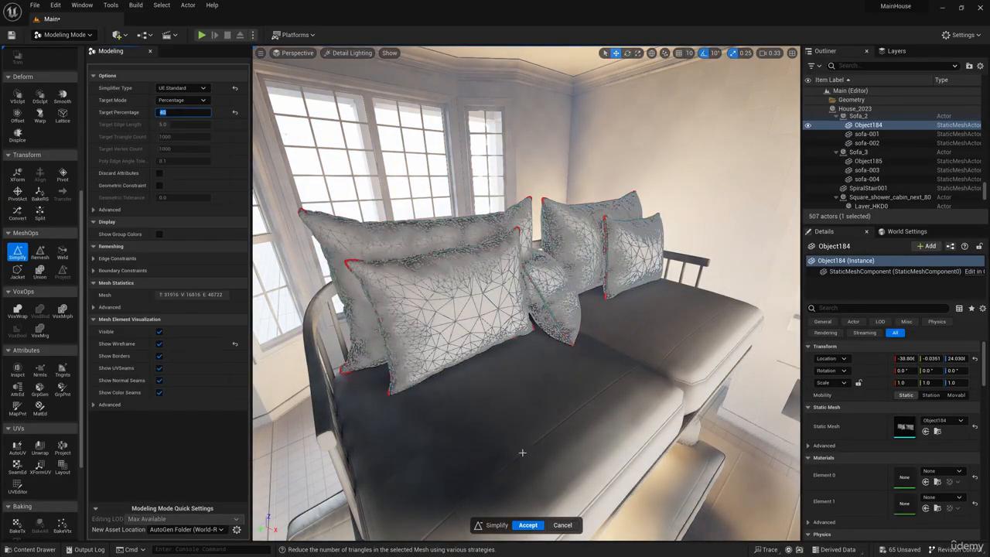
click(527, 525)
- Simplify the English sofa's two cushions, English_02 and English_03, at a target percentage of 30
mouse_move(523, 341)
right_down()
mouse_move(479, 402)
mouse_move(513, 326)
right_up()
click(513, 326)
click(17, 253)
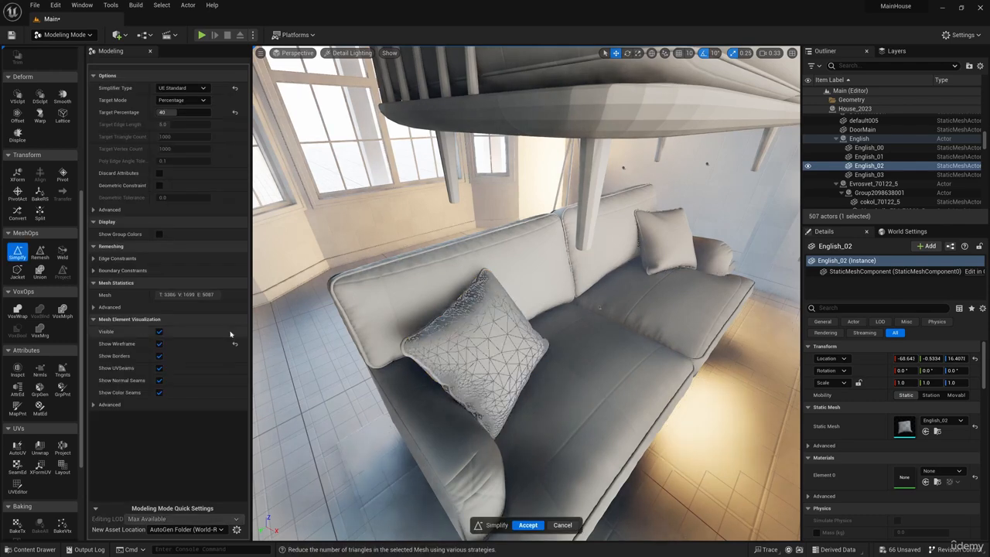
click(174, 115)
text(3)
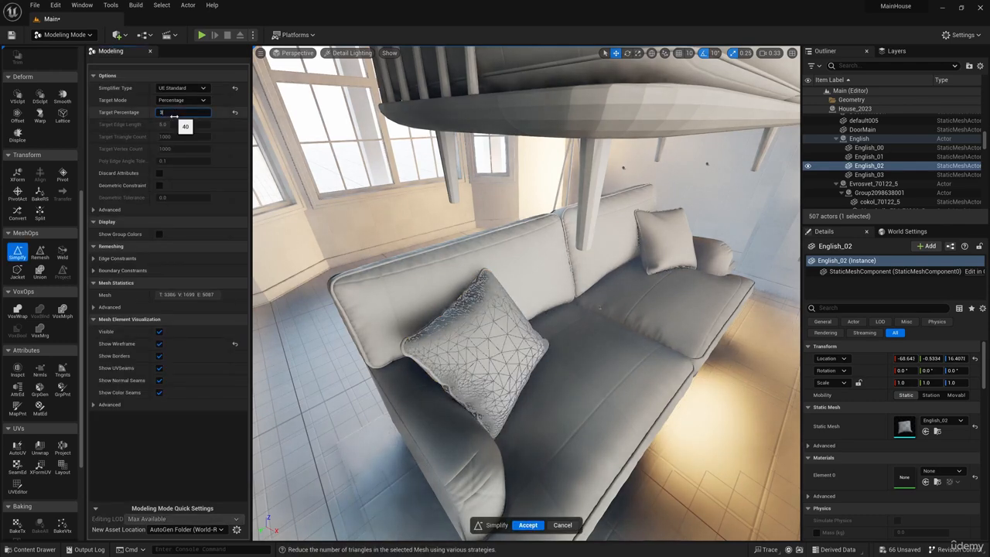
text(0)
key(Return)
click(527, 525)
click(668, 242)
click(17, 253)
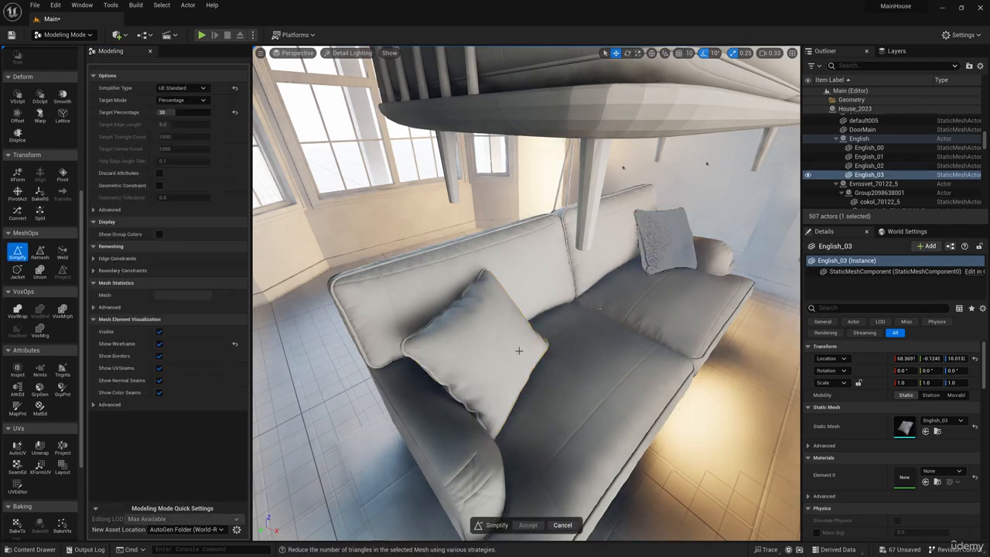
click(528, 525)
- Simplify the English sofa's upholstered body English_01 and accept the result
click(514, 433)
mouse_move(496, 388)
right_down()
mouse_move(510, 452)
mouse_move(496, 387)
mouse_move(496, 448)
mouse_move(496, 387)
right_up()
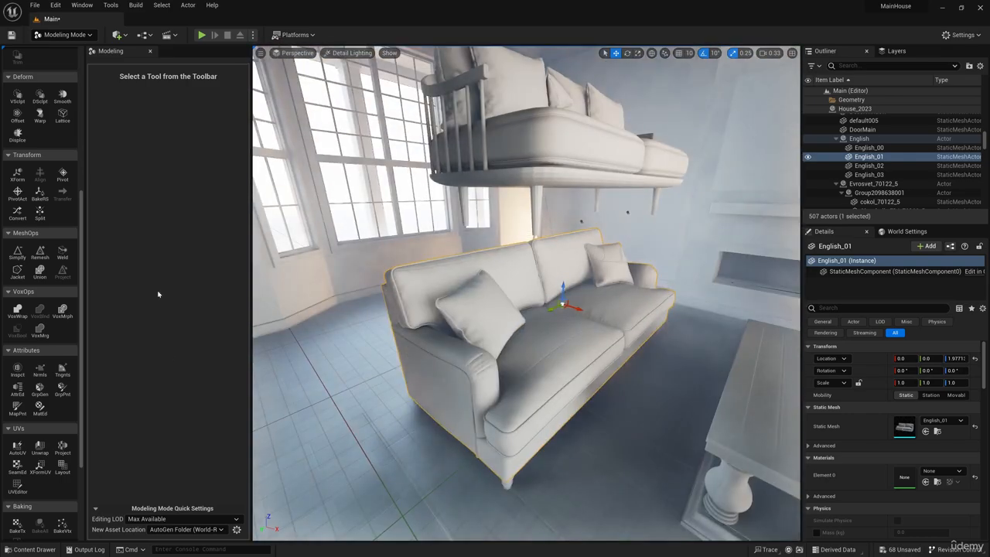
click(16, 257)
right_drag(463, 325, 596, 306)
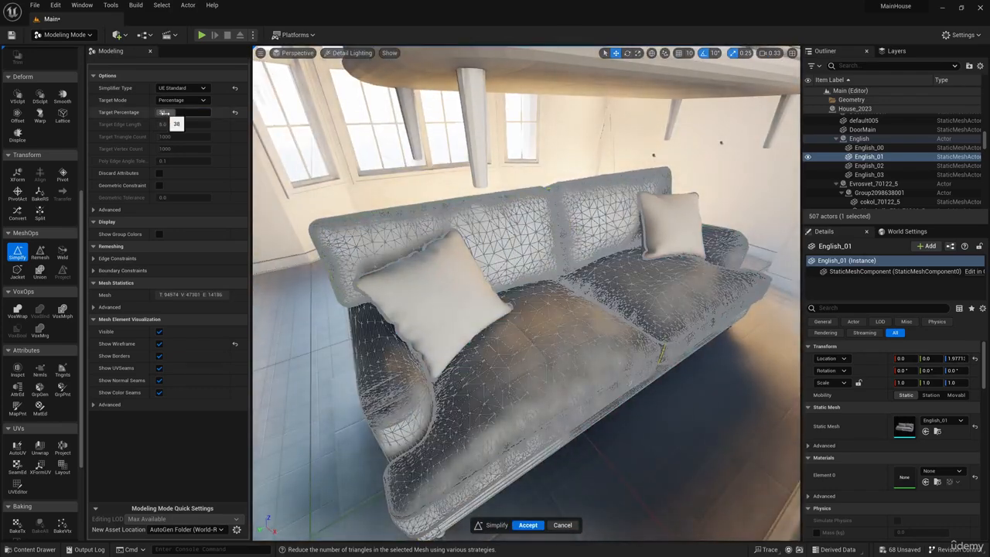
click(528, 525)
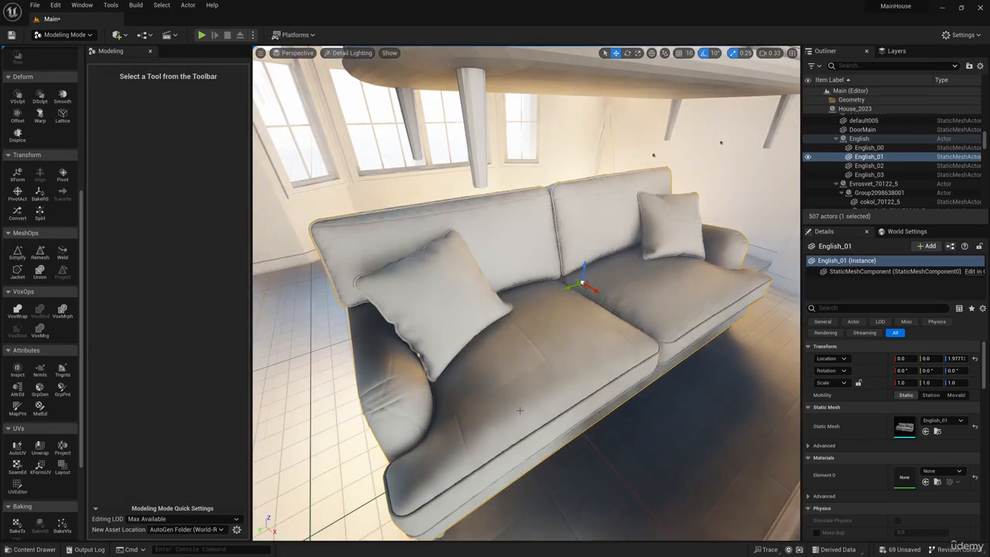
- Simplify the tripod floor lamp mesh Line002 of BigLamp at a target percentage of 35
right_drag(529, 348, 664, 325)
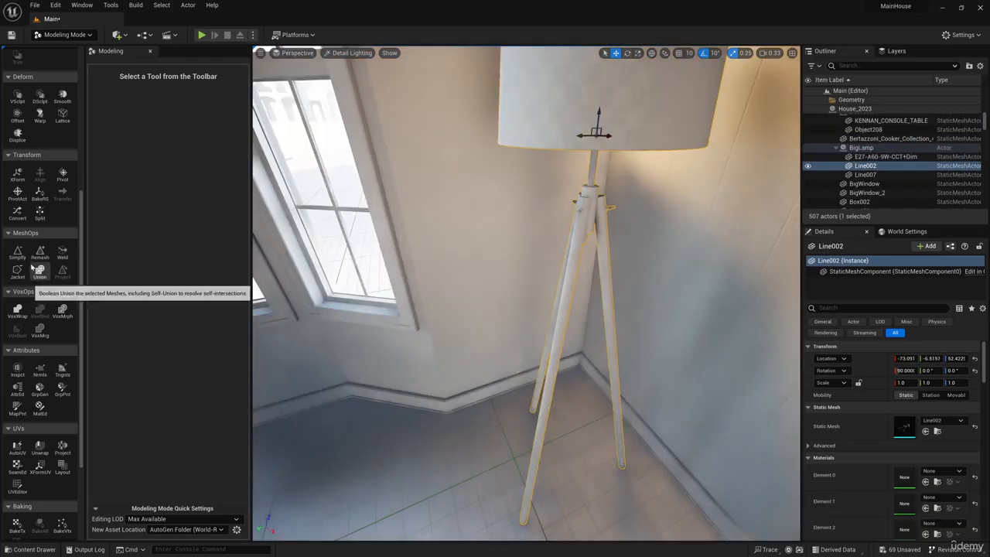
click(17, 251)
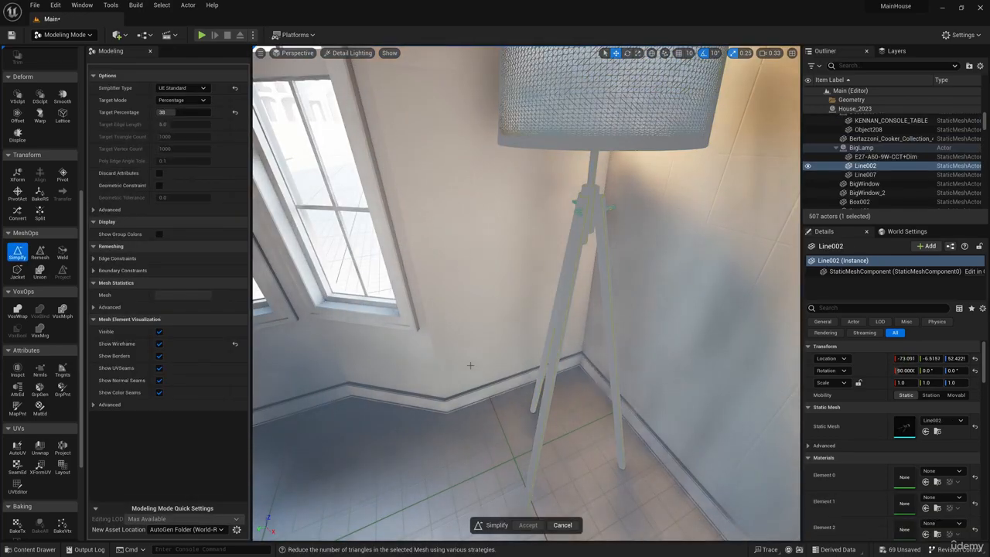
drag(178, 113, 167, 113)
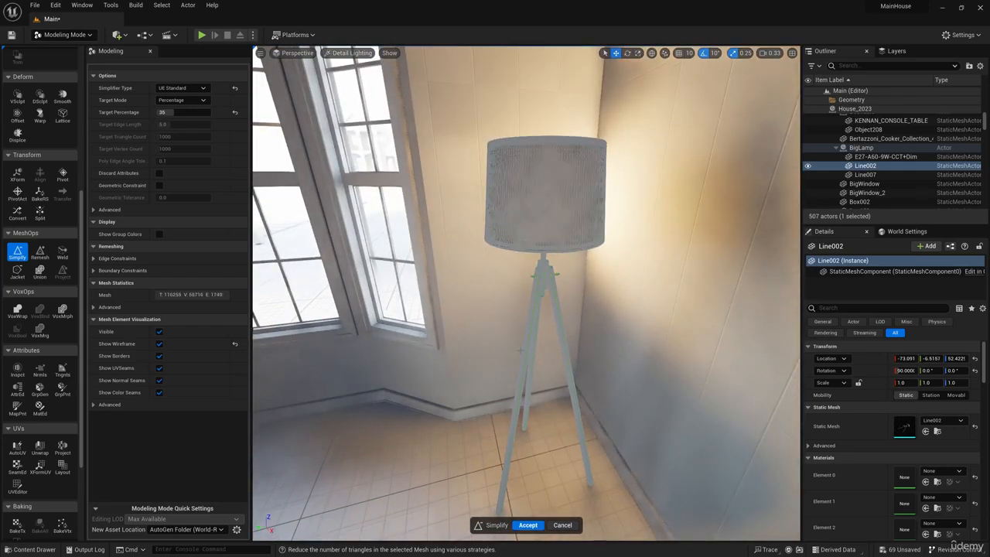
click(528, 525)
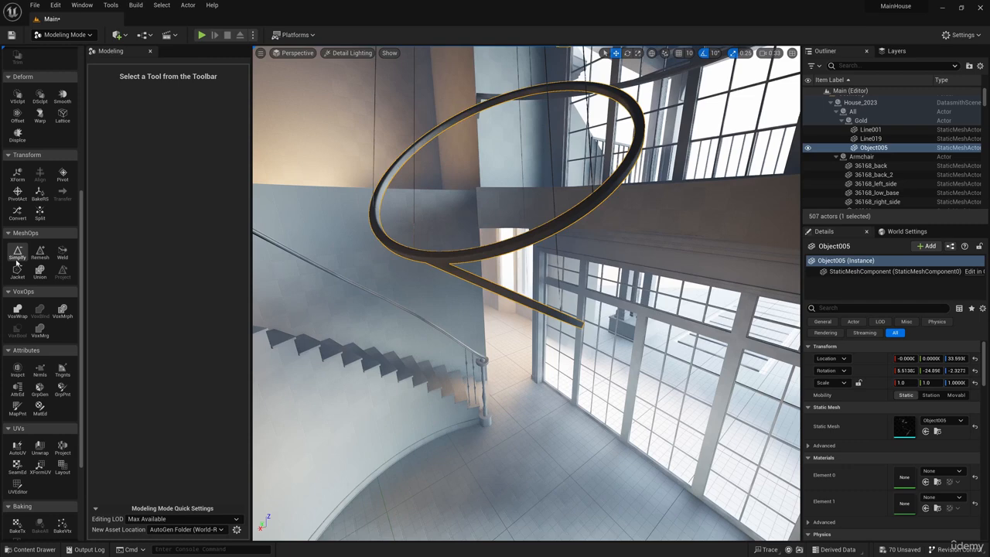
- Simplify the hanging ring chandelier Object005 by the spiral stairs at a target percentage of 50
click(17, 252)
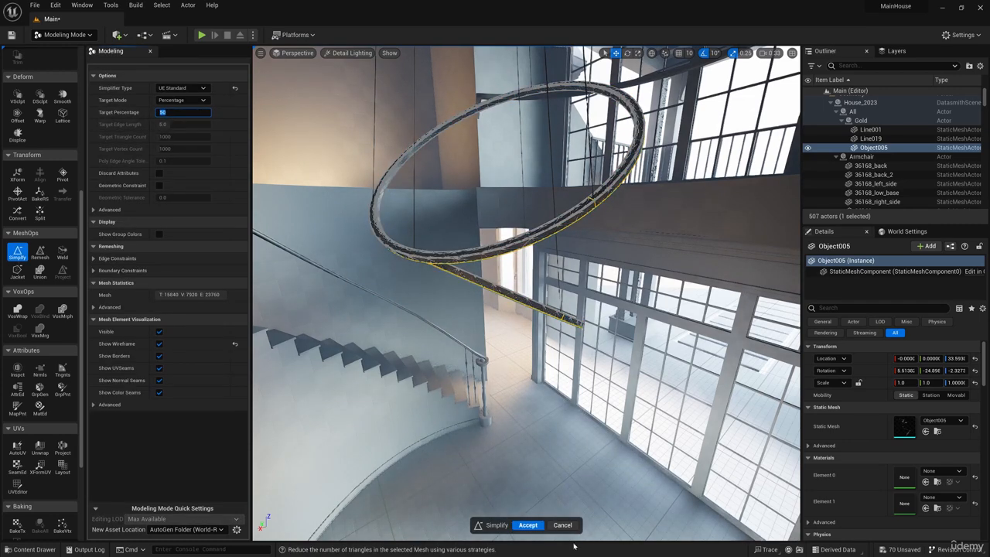
click(528, 525)
alt+drag(533, 387, 418, 270)
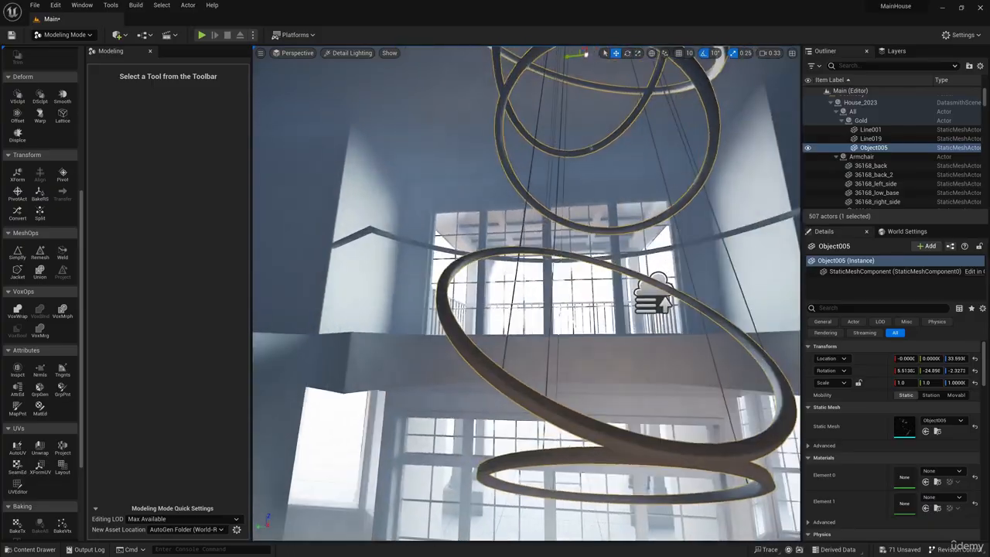
- Check the terrace furniture in wireframe and TerraceTable's triangle count in its mesh editor, and simplify TerraceTable at a target percentage of 50
right_drag(526, 294, 464, 302)
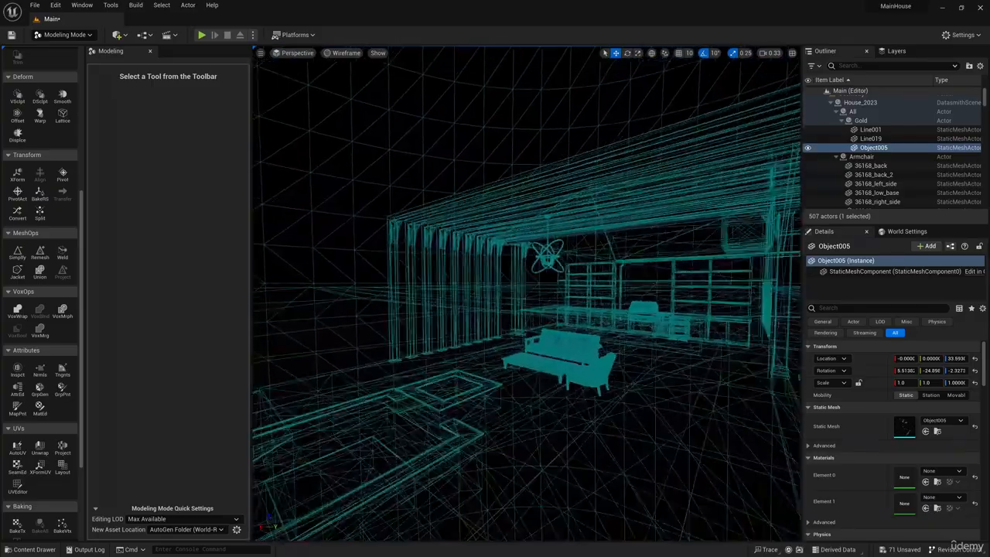
right_drag(525, 294, 572, 359)
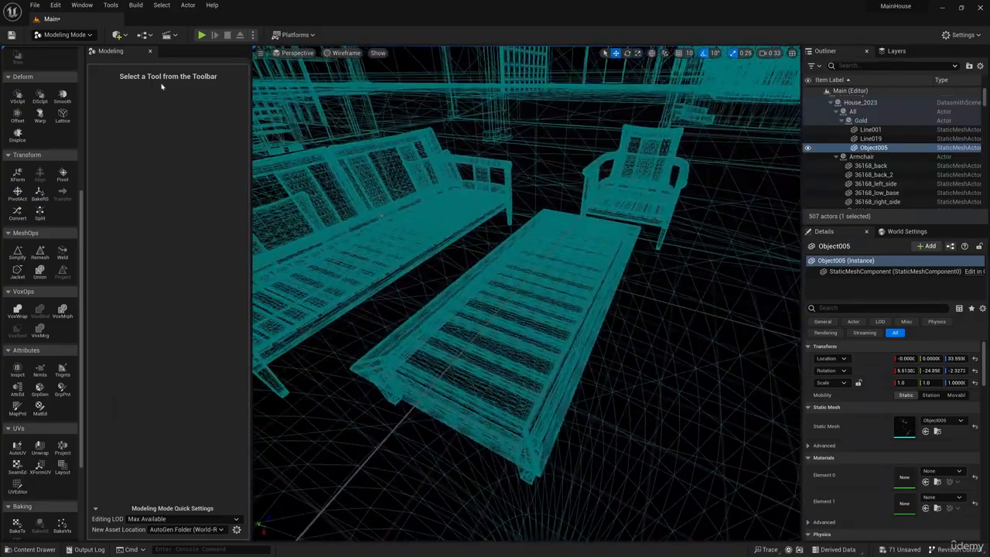
click(358, 88)
click(346, 52)
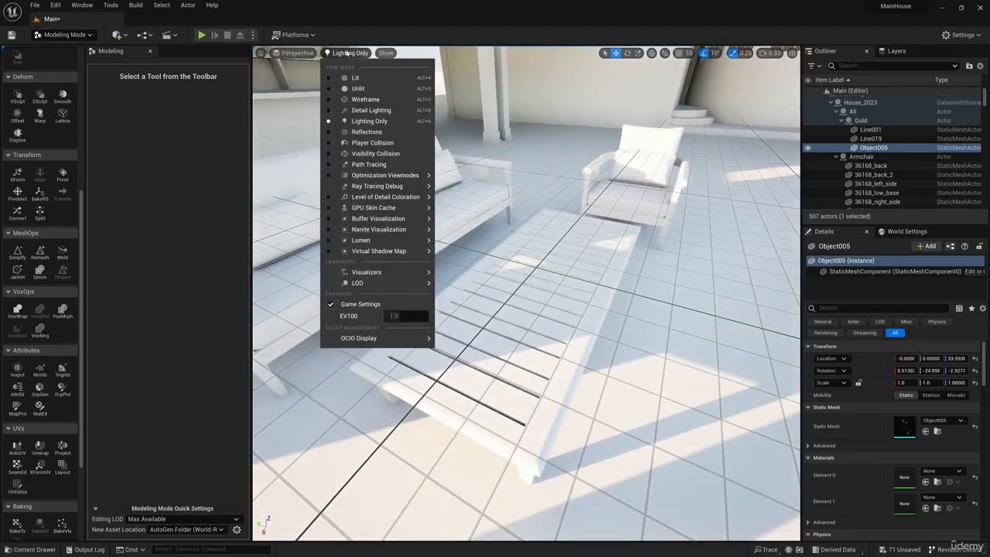
click(371, 110)
click(552, 325)
click(597, 79)
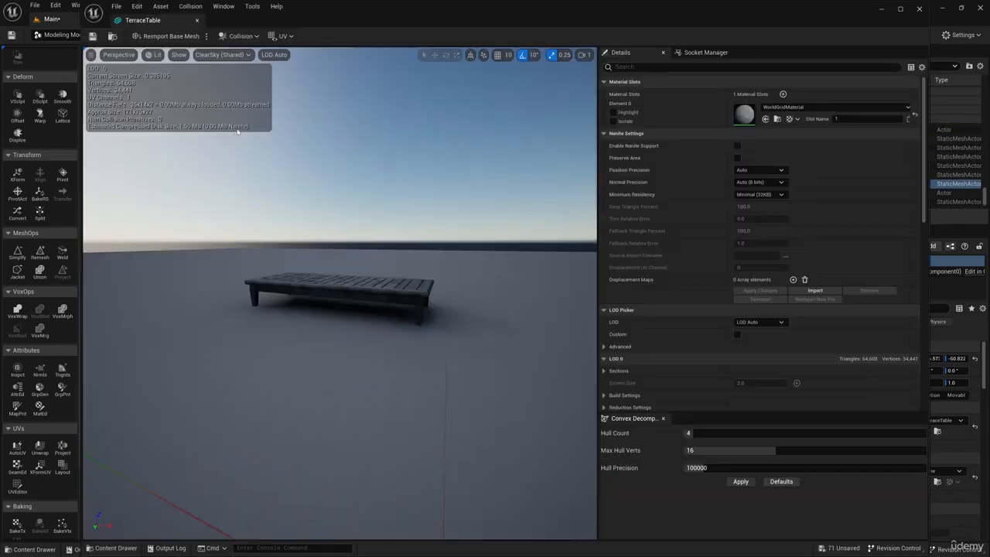
click(919, 10)
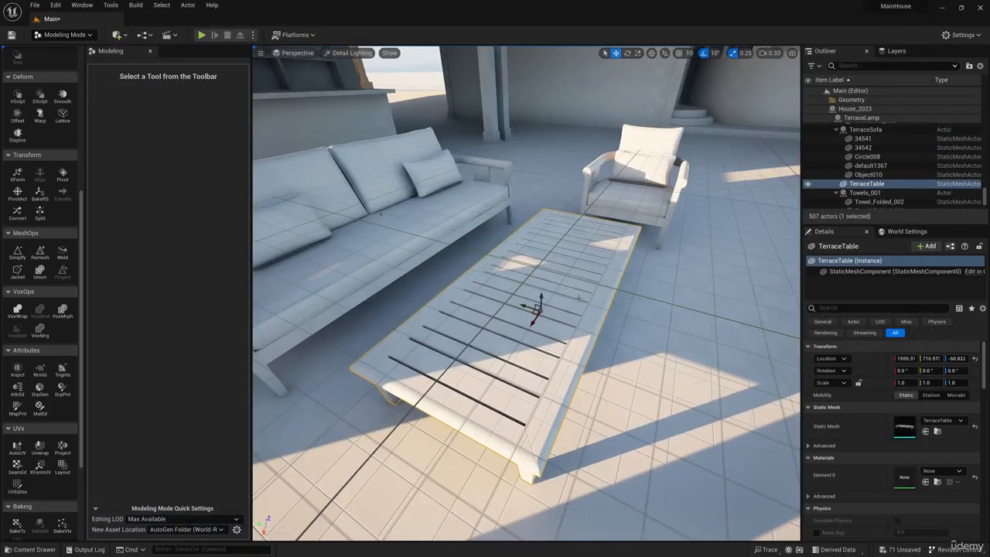
click(18, 252)
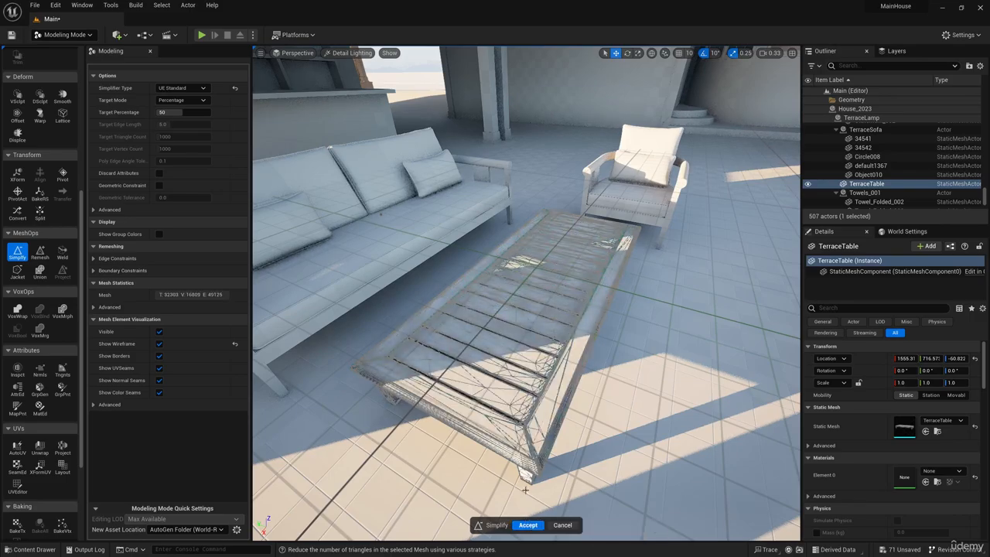
click(529, 525)
- Check the TerraceSofa frame Object010 in wireframe and its mesh editor, and simplify it in Detail Lighting view
right_drag(529, 433, 510, 356)
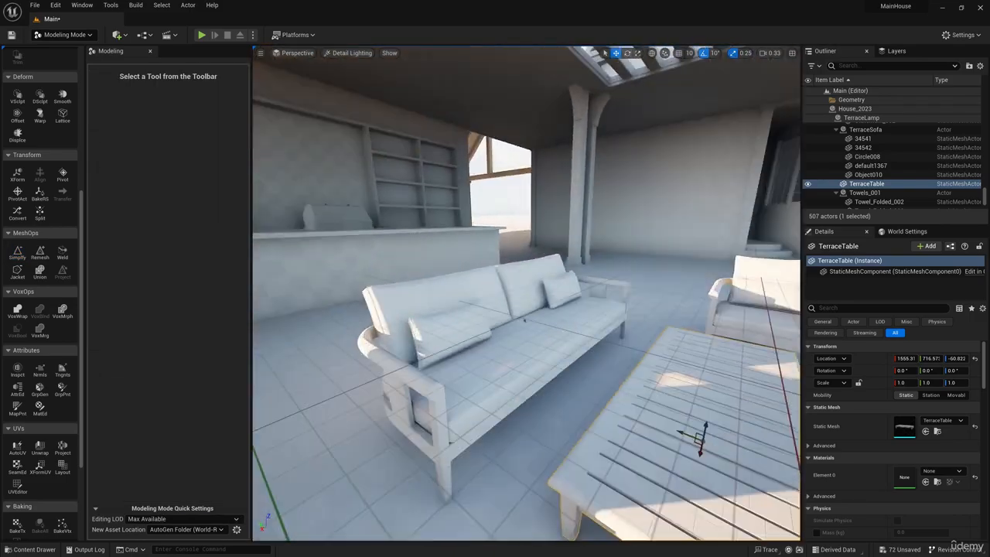
click(360, 99)
right_drag(480, 247, 513, 260)
click(513, 260)
right_click(398, 308)
click(434, 62)
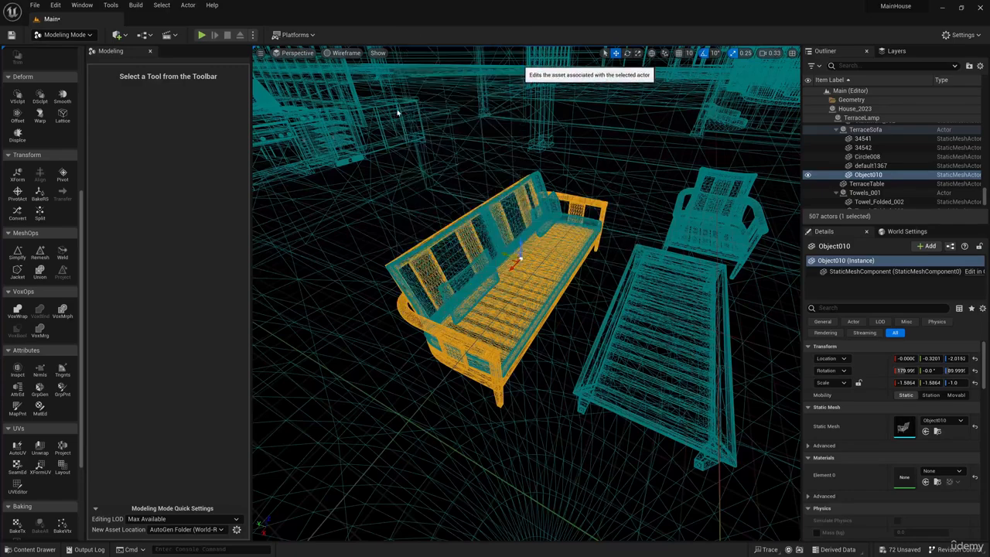
click(921, 9)
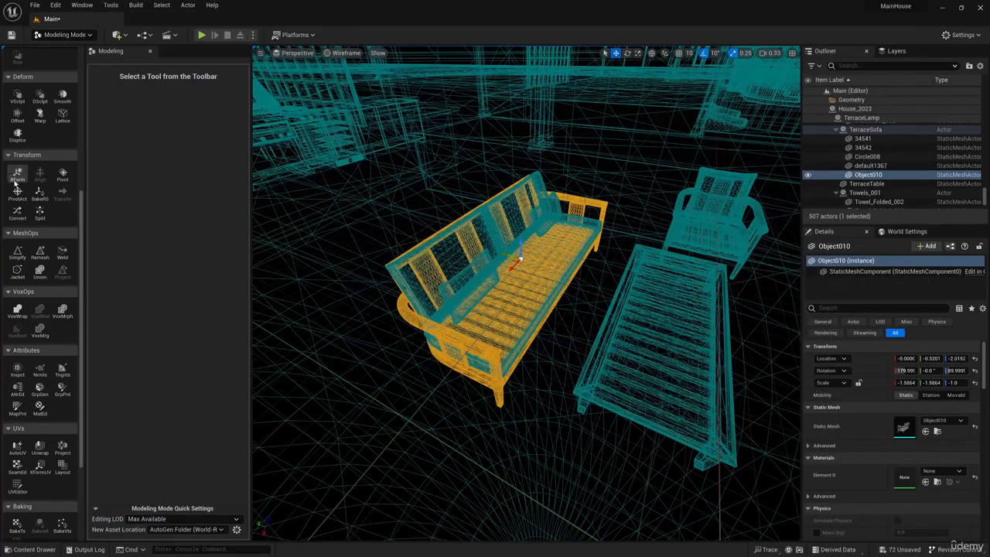
click(346, 52)
click(364, 142)
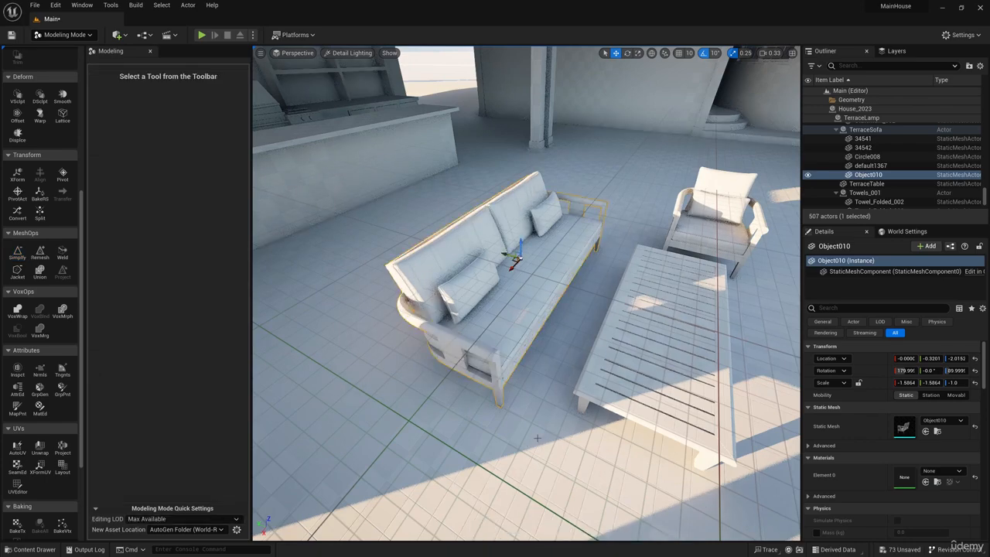
- Simplify the TerraceArmchair frame Cylinder005 at a target percentage of 50
right_drag(537, 470, 595, 464)
click(618, 324)
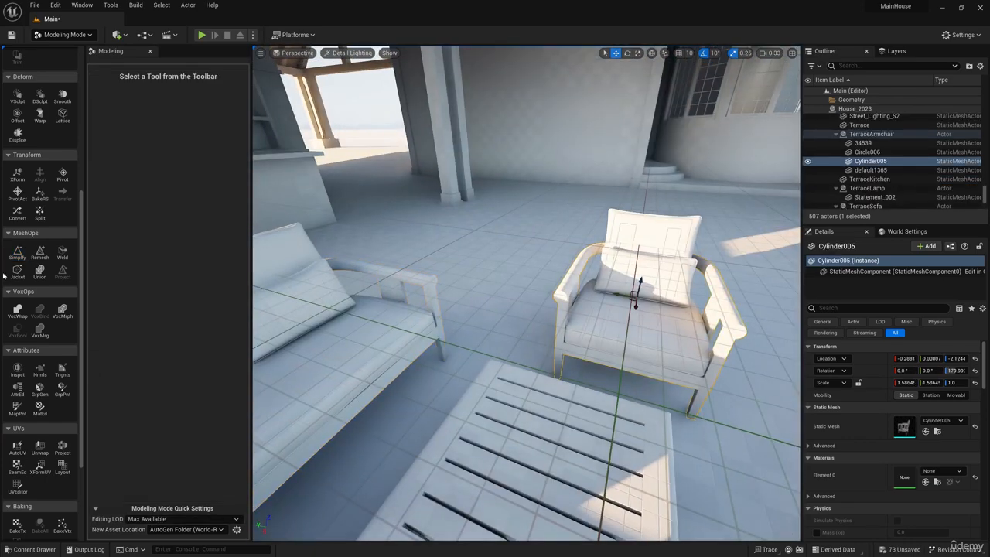
click(17, 252)
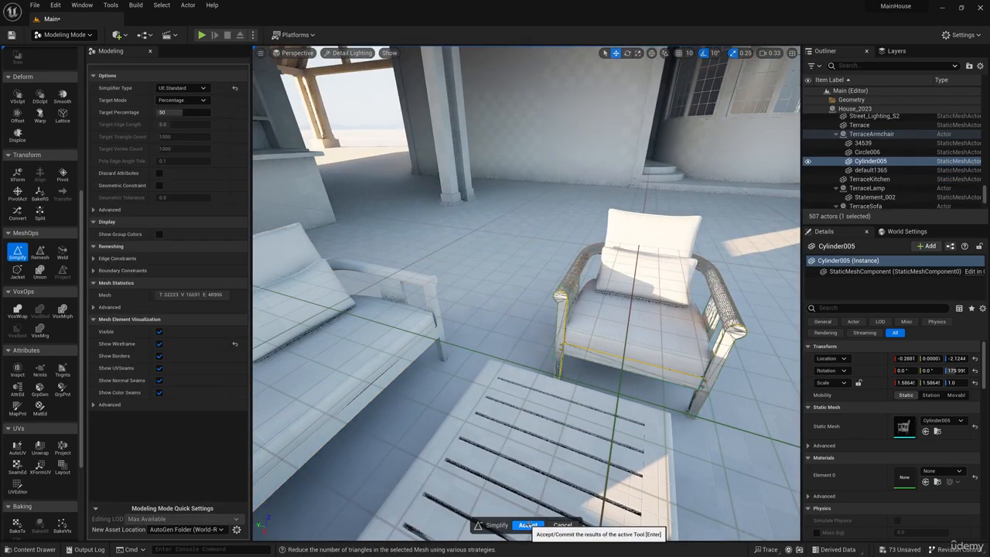
click(529, 526)
- Simplify the first three BBQ control knobs, Star018, Star014 and Star019, accepting each result
alt+drag(533, 464, 618, 464)
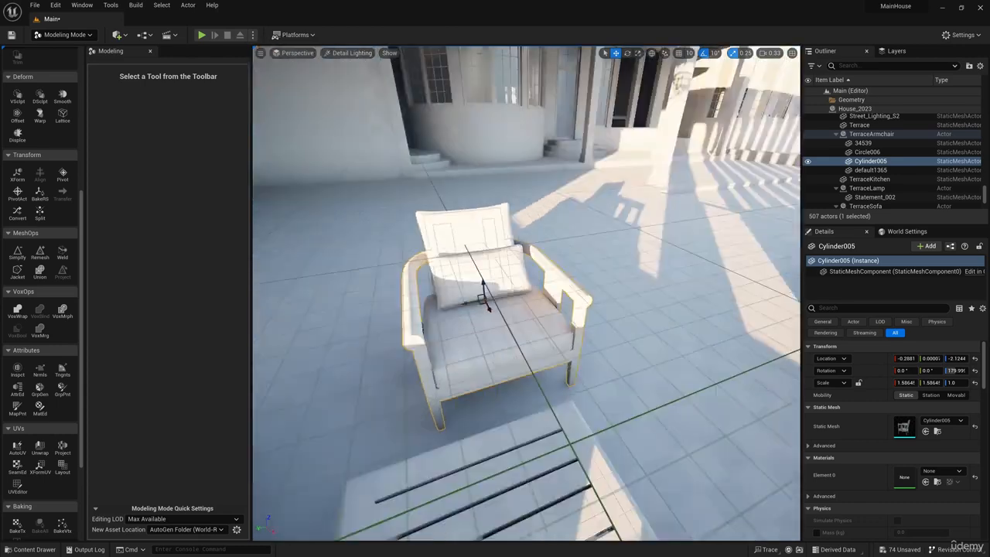
right_drag(495, 309, 588, 333)
click(417, 308)
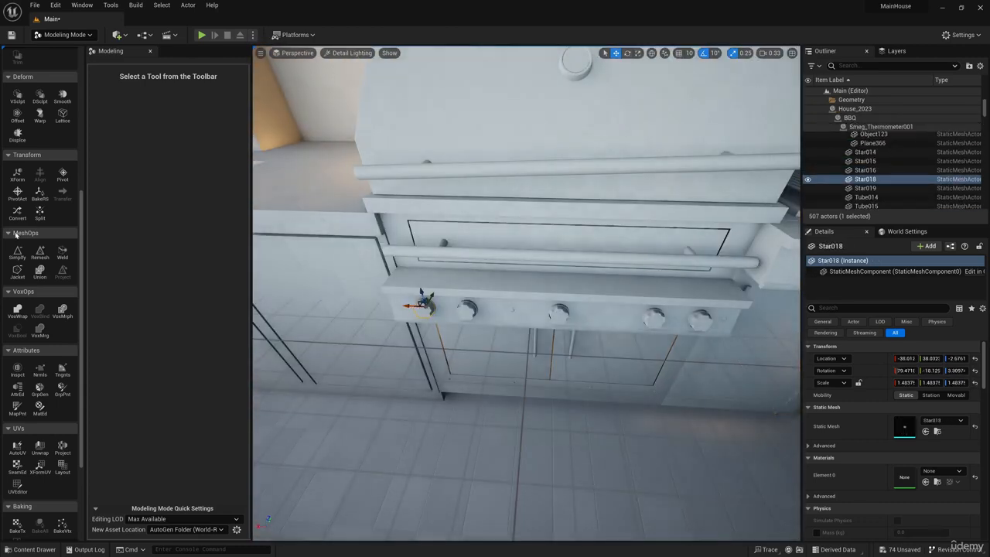
click(17, 252)
click(529, 524)
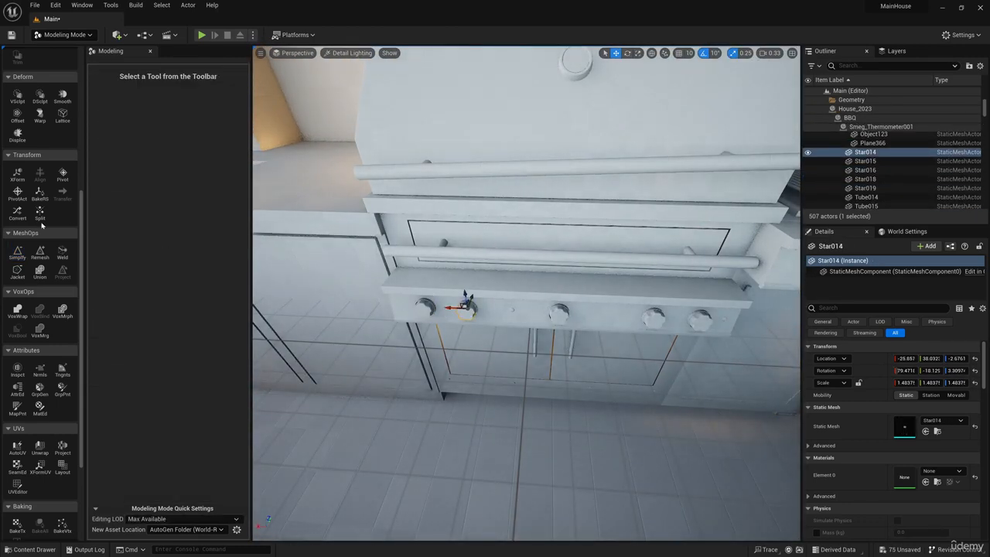
click(17, 252)
click(528, 524)
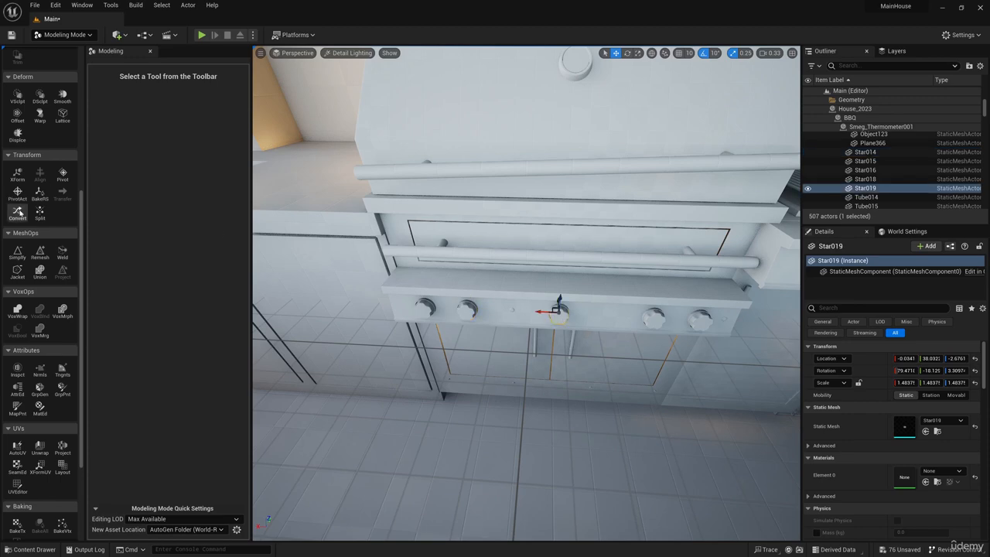
click(18, 252)
click(528, 524)
- Simplify the last two BBQ control knobs, Star016 and Star015, at a target percentage of 50
click(17, 252)
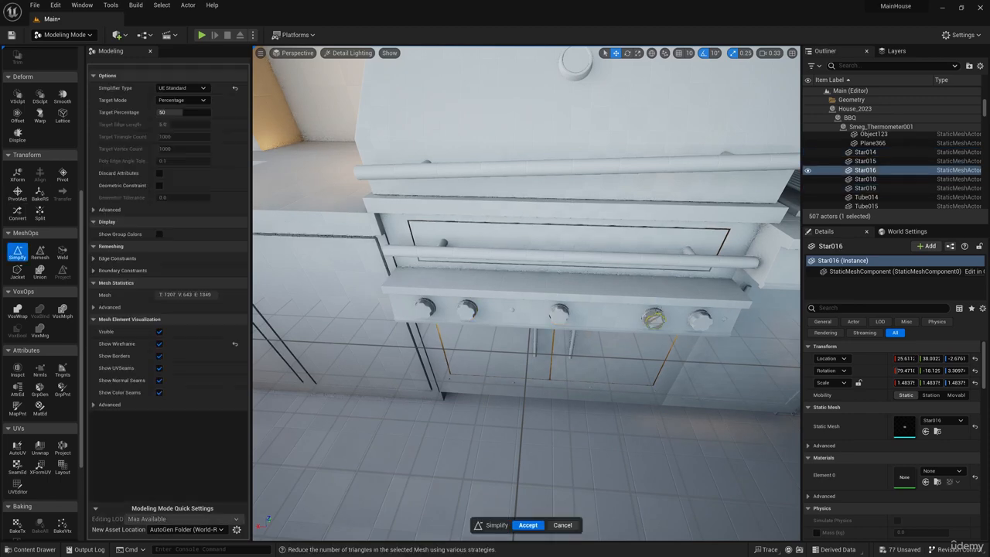
click(528, 526)
click(685, 325)
click(700, 318)
click(17, 254)
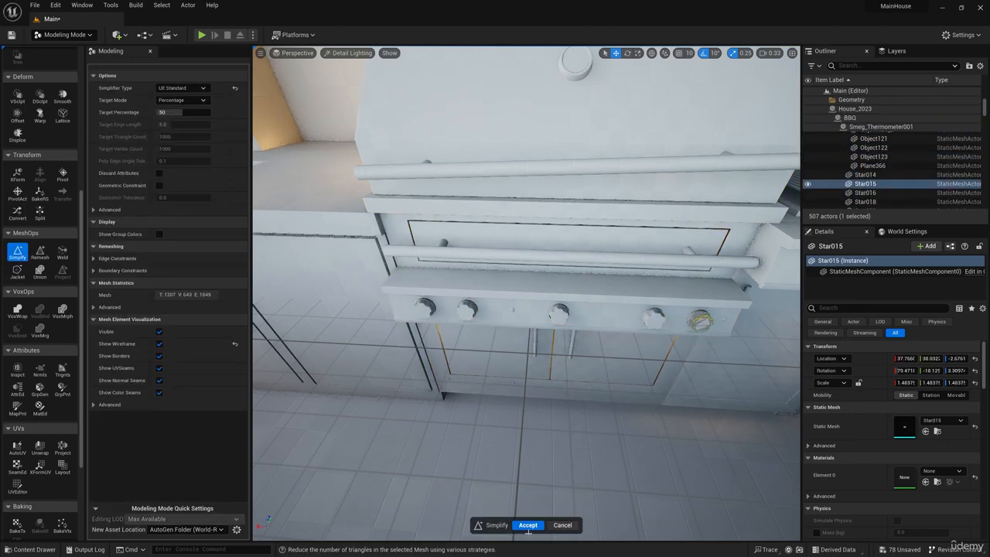
click(528, 526)
- Simplify the two BBQ_2 side burner knobs, Star017 and Star020, at a target percentage of 50
right_drag(534, 433, 557, 363)
click(551, 306)
click(17, 253)
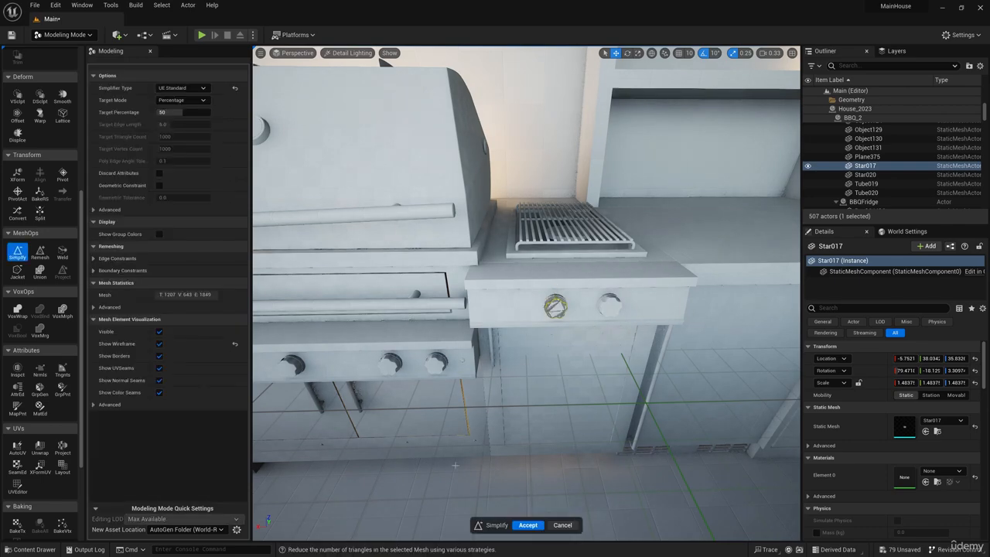
click(528, 524)
click(17, 253)
click(528, 526)
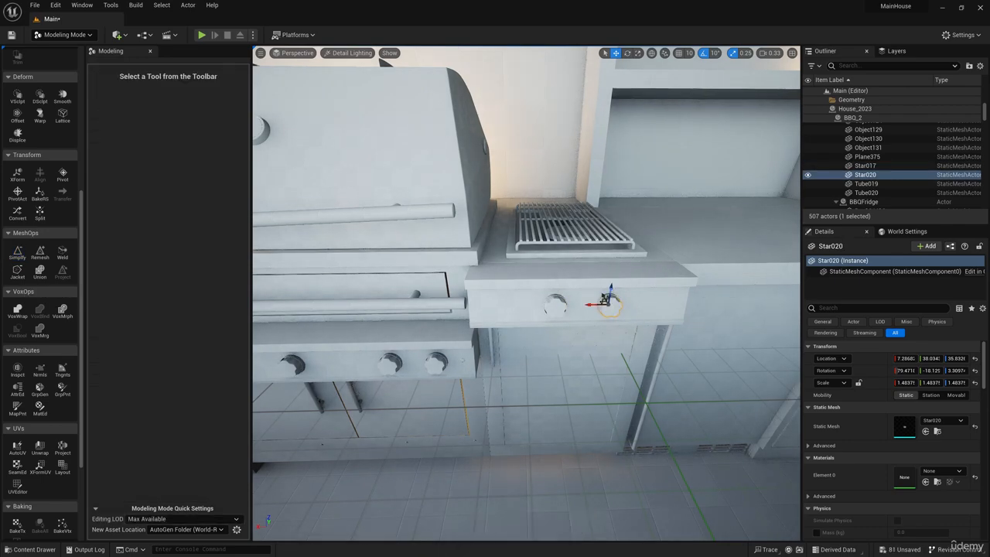